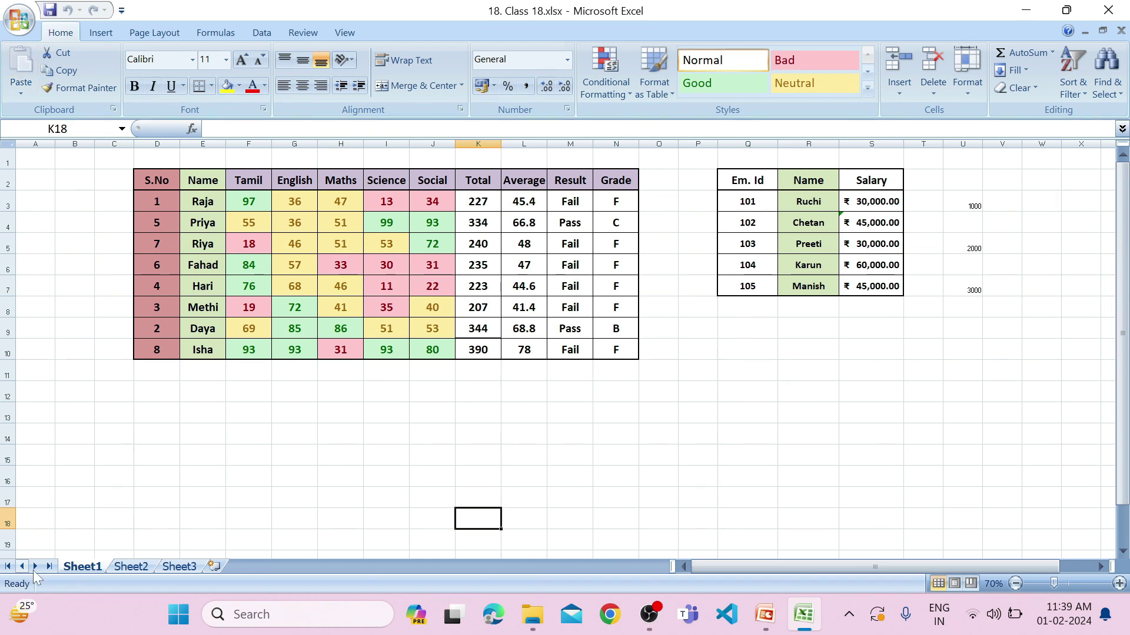
# Compare the marks and salary tables on Sheet1 with those on Sheet2.
pyautogui.click(130, 567)
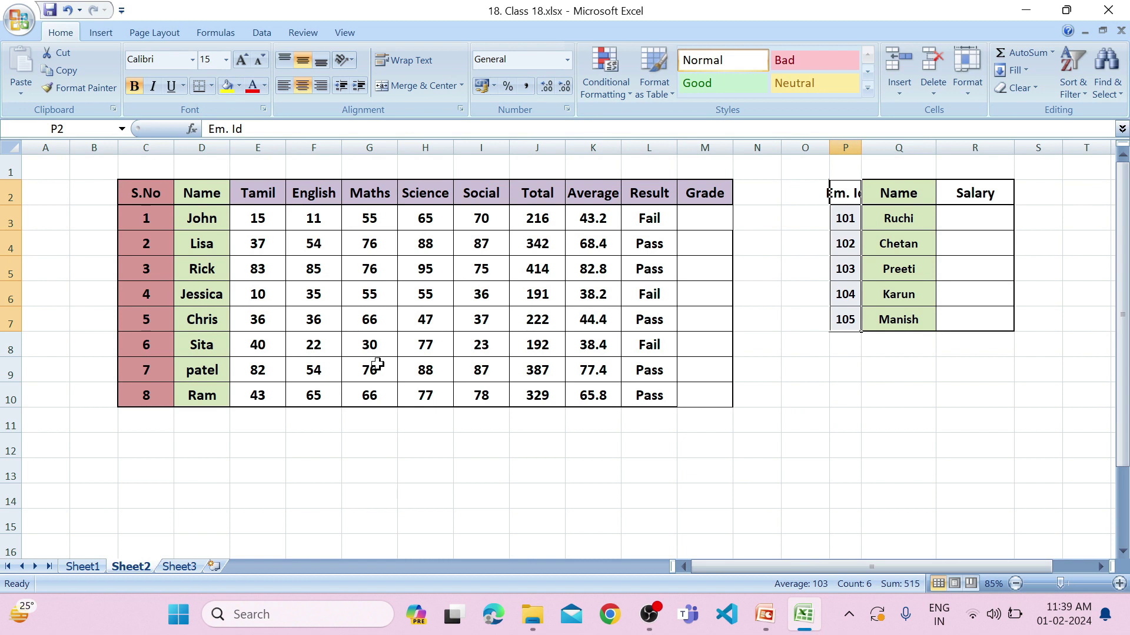
pyautogui.click(82, 567)
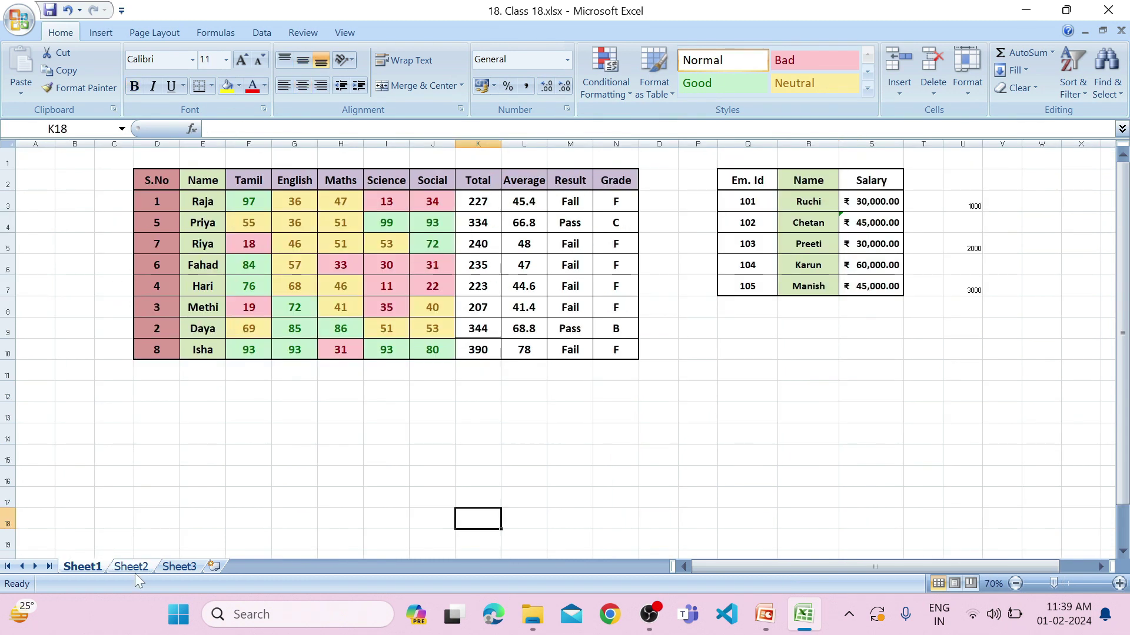
pyautogui.click(134, 569)
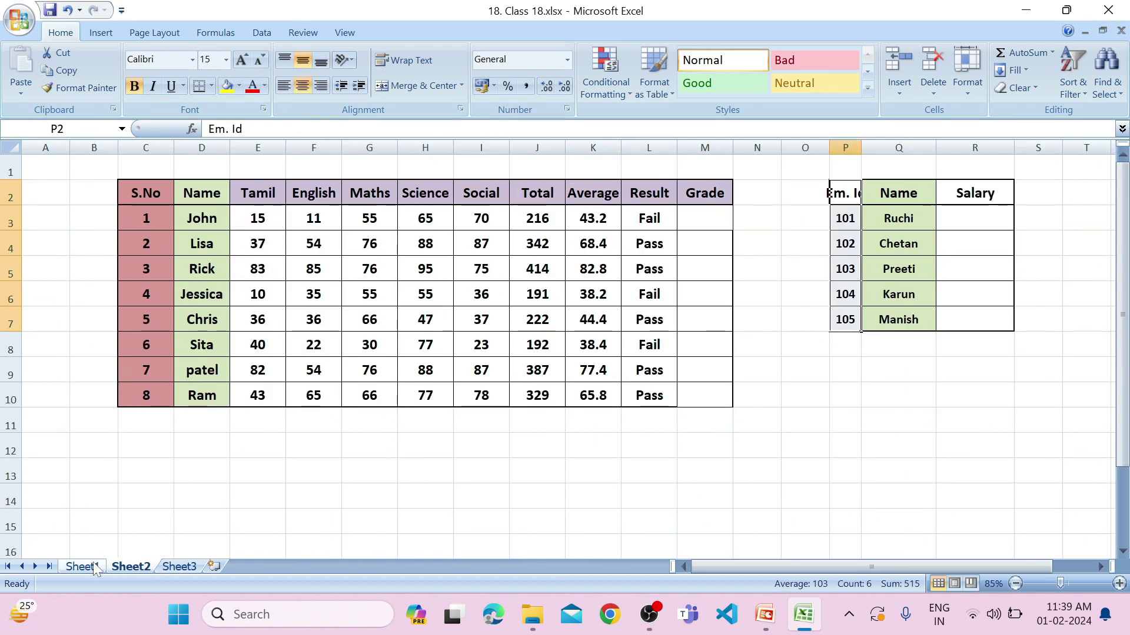
pyautogui.click(83, 566)
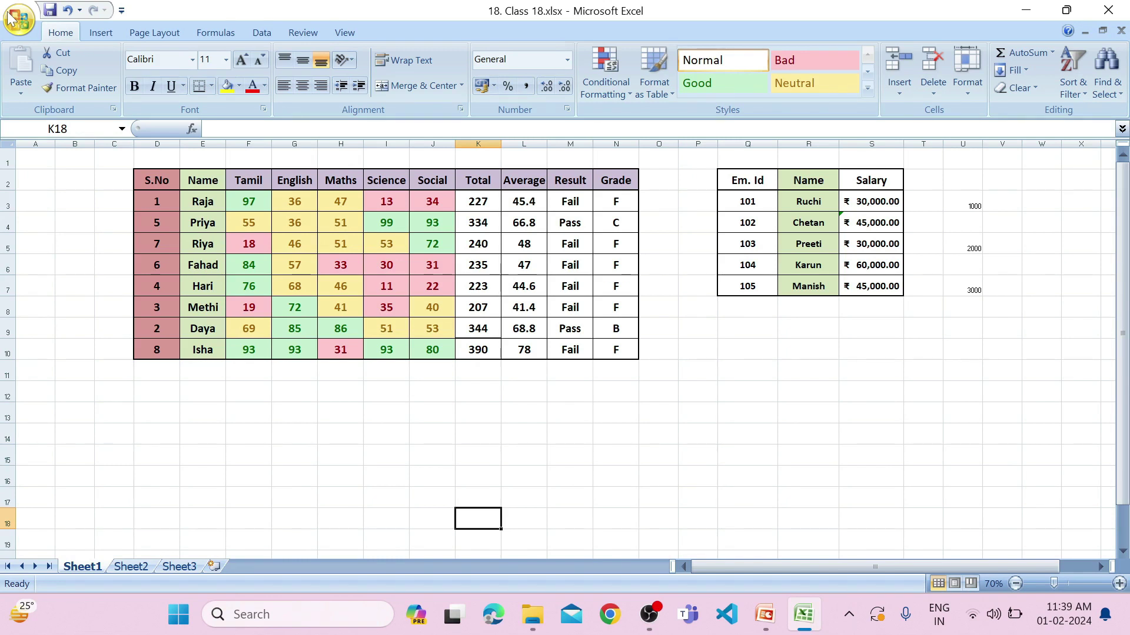
# Copy cell D10 on Sheet1 and review the available Paste Special options without pasting.
pyautogui.click(21, 89)
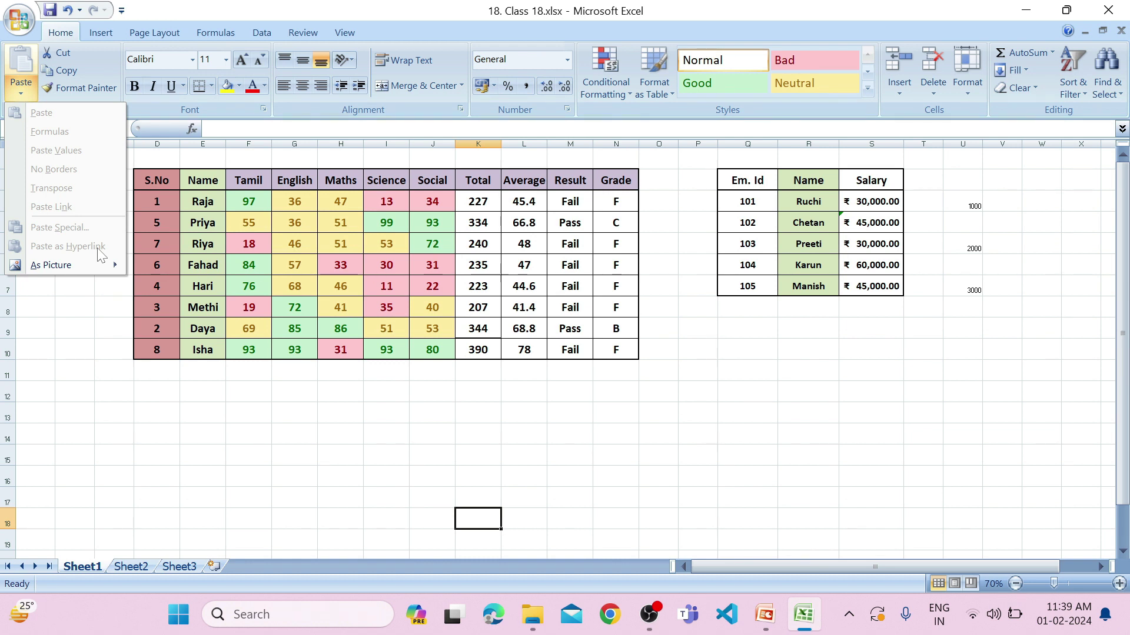
pyautogui.click(175, 346)
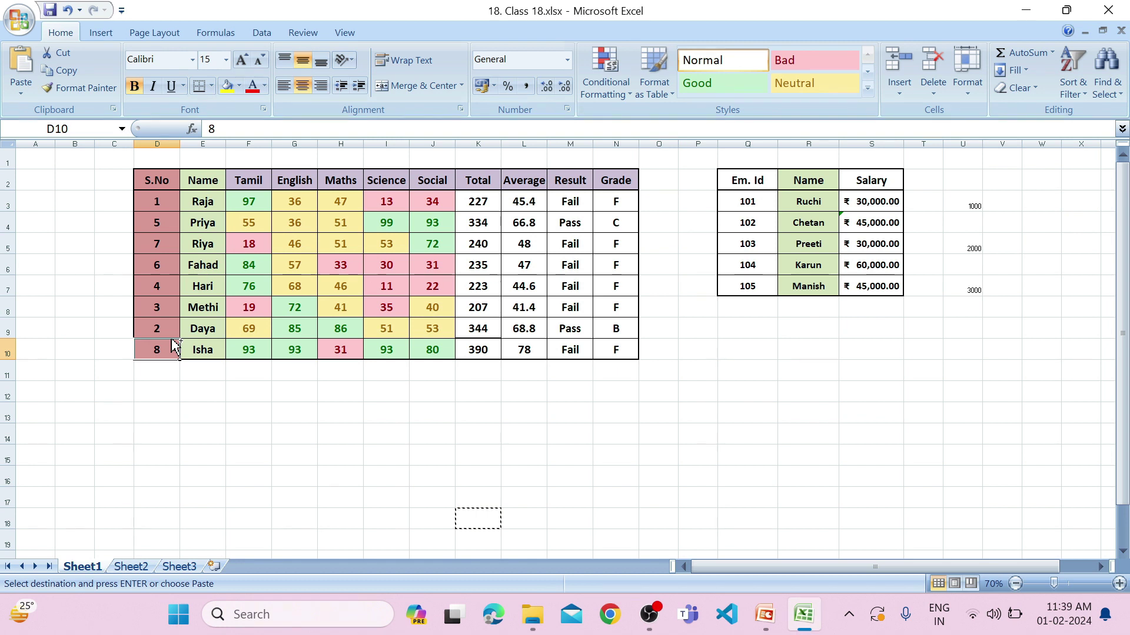
pyautogui.hotkey('ctrl', 'c')
pyautogui.click(21, 93)
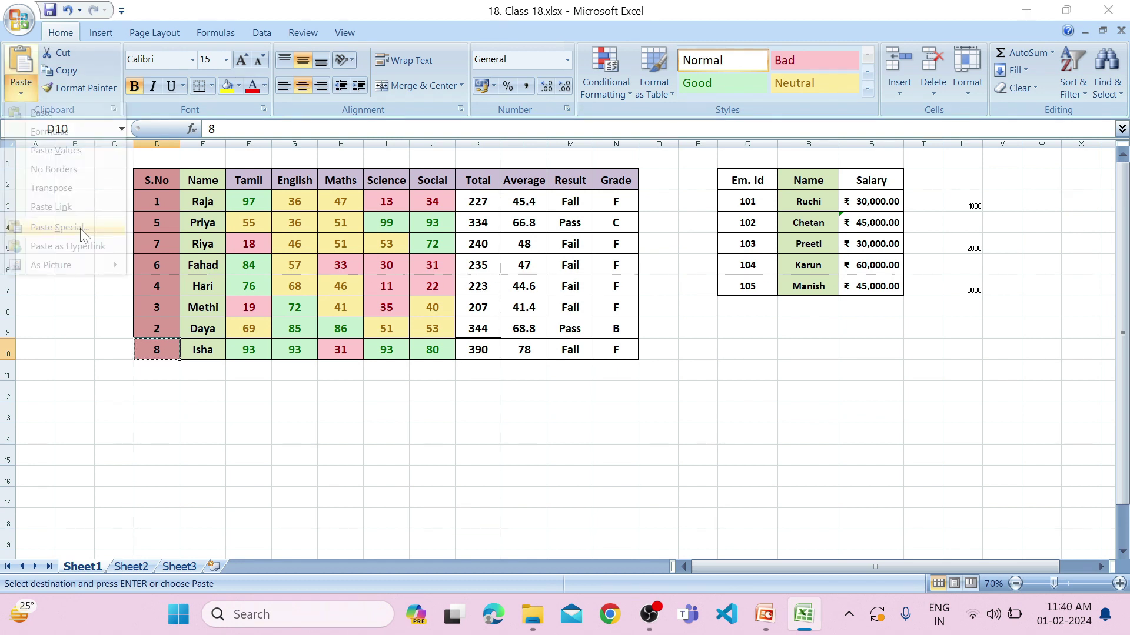
pyautogui.click(80, 228)
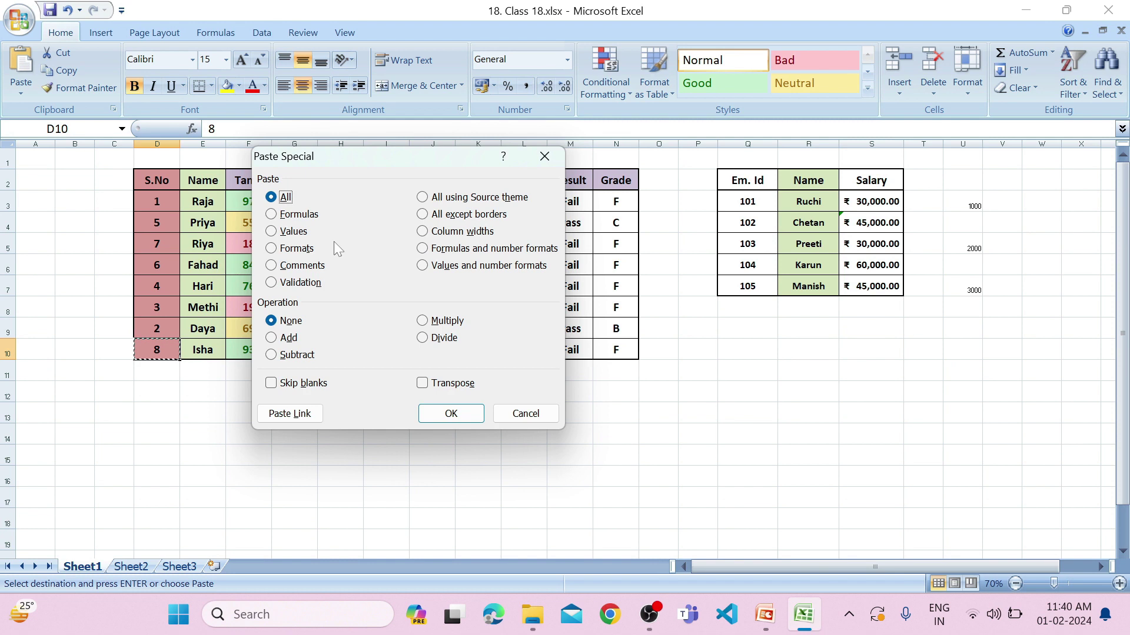
pyautogui.press('Escape')
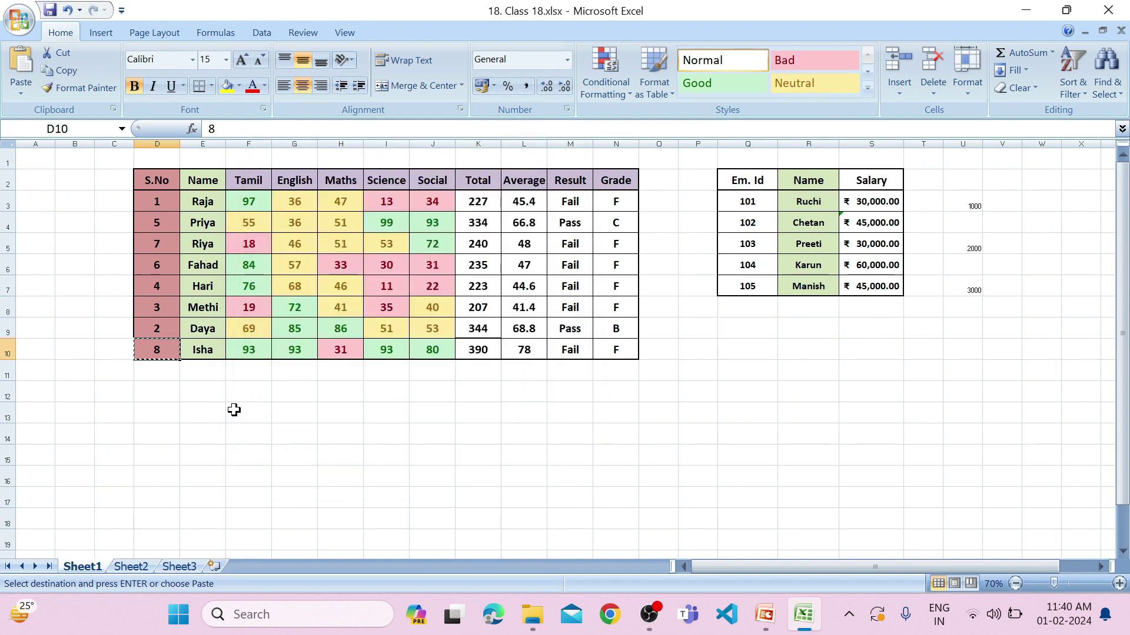
# Try a regular paste of the marks table D2:N10 starting at D12 on Sheet1, and undo the paste.
pyautogui.moveTo(157, 180); pyautogui.dragTo(616, 349)
pyautogui.hotkey('ctrl', 'c')
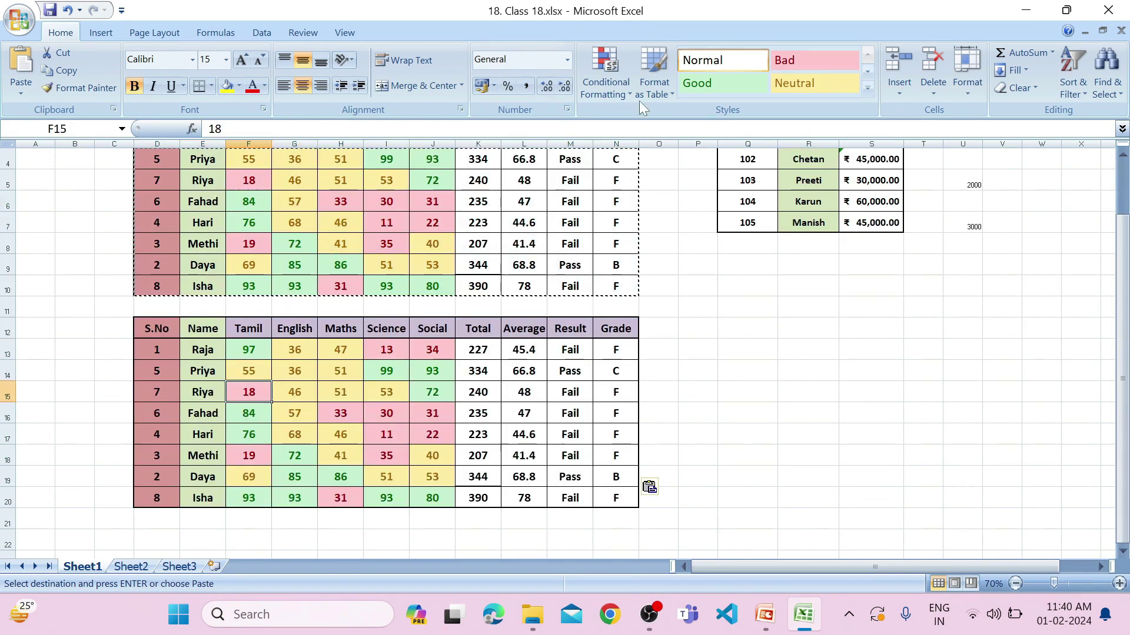
pyautogui.scroll(1, 242, 358)
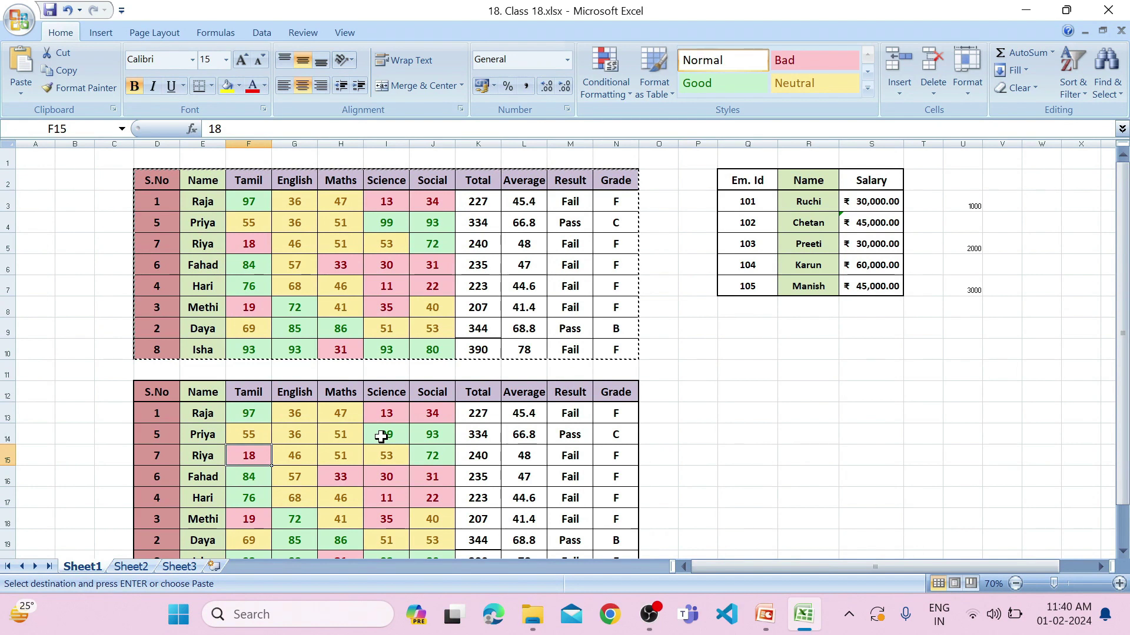
pyautogui.click(131, 567)
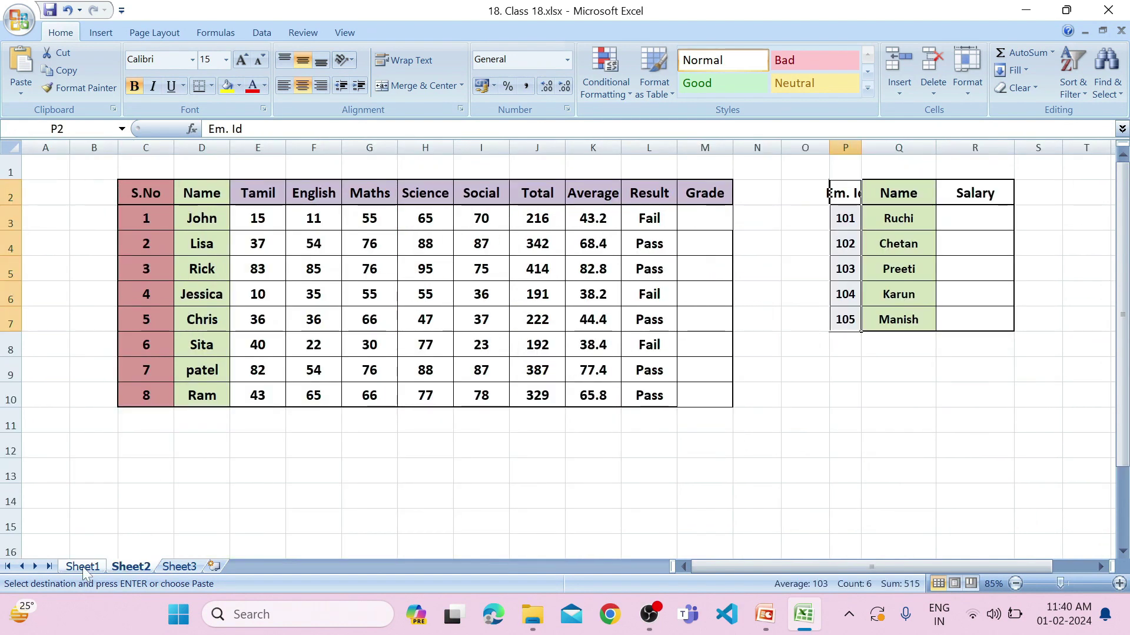
pyautogui.click(82, 566)
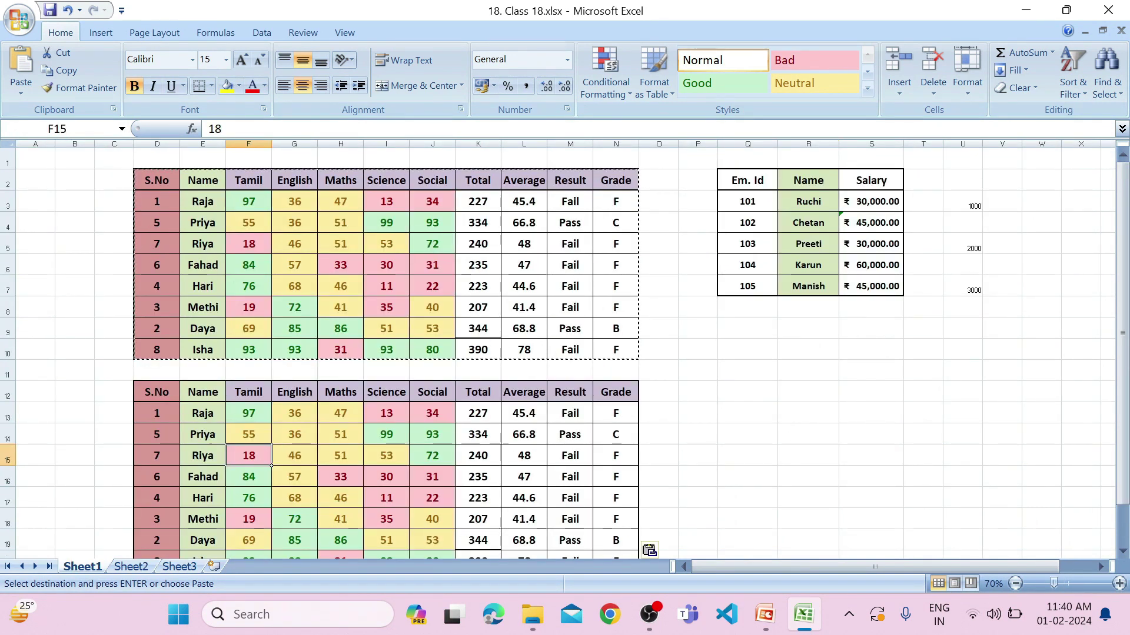
pyautogui.hotkey('ctrl', 'z')
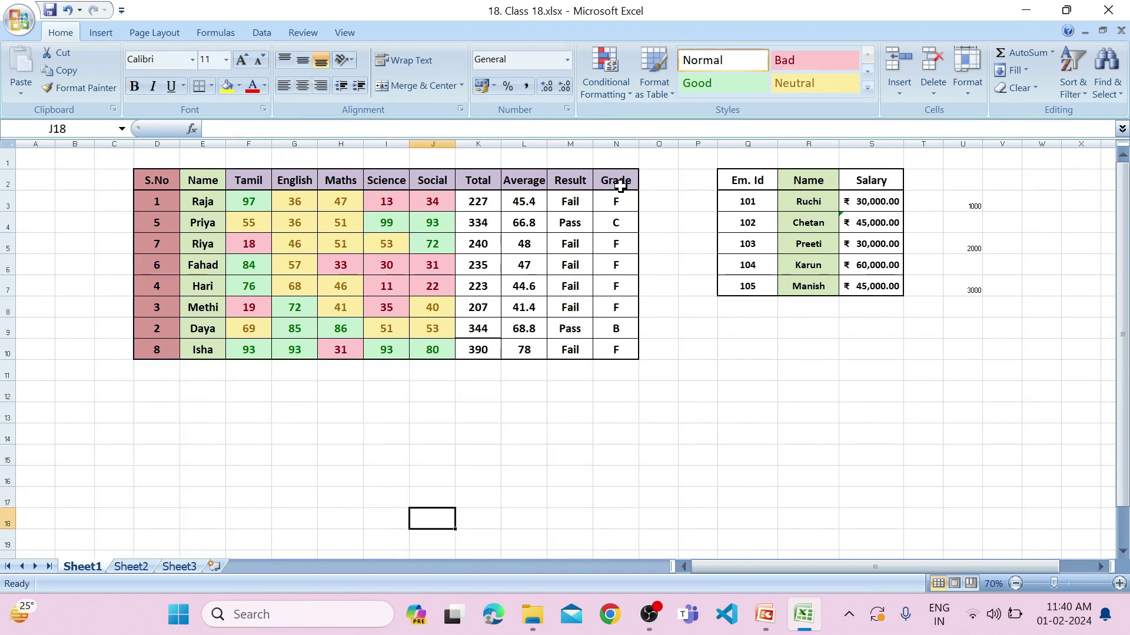
# Copy the grade formula from N3 on Sheet1 and paste only the formula into M3 on Sheet2 with Paste Special.
pyautogui.click(629, 208)
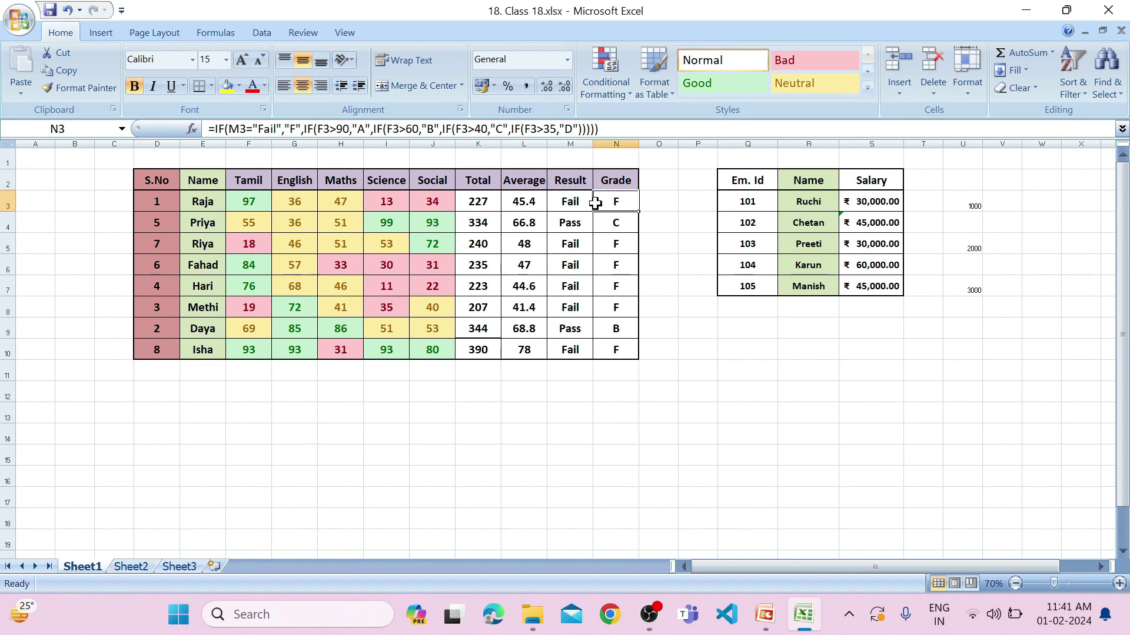
pyautogui.hotkey('ctrl', 'c')
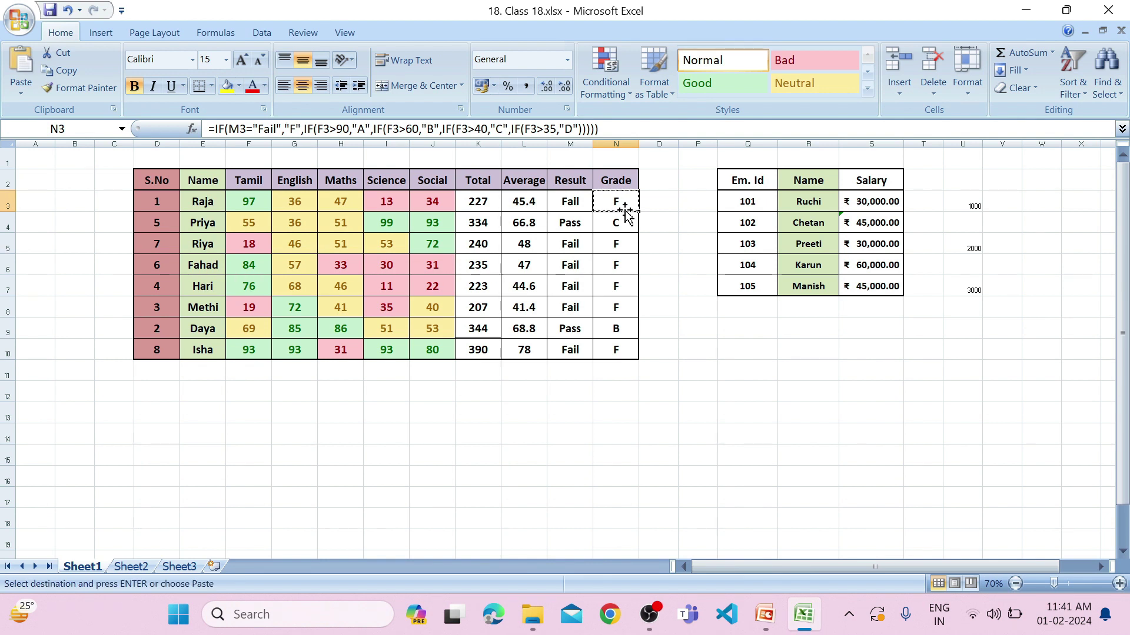
pyautogui.hotkey('ctrl', 'pagedown')
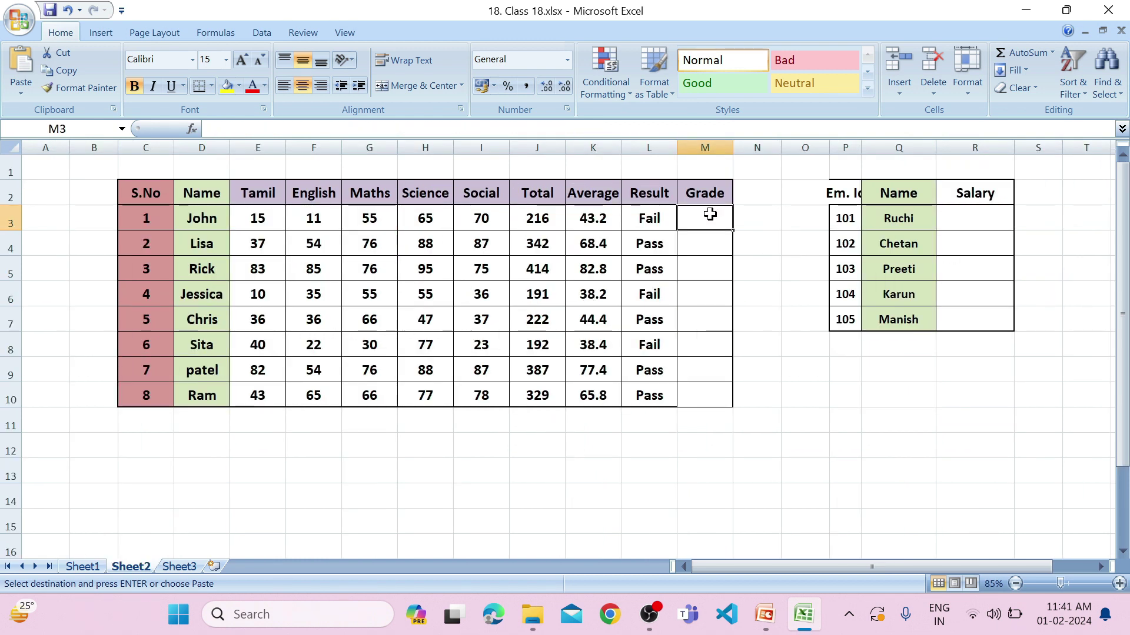
pyautogui.click(20, 93)
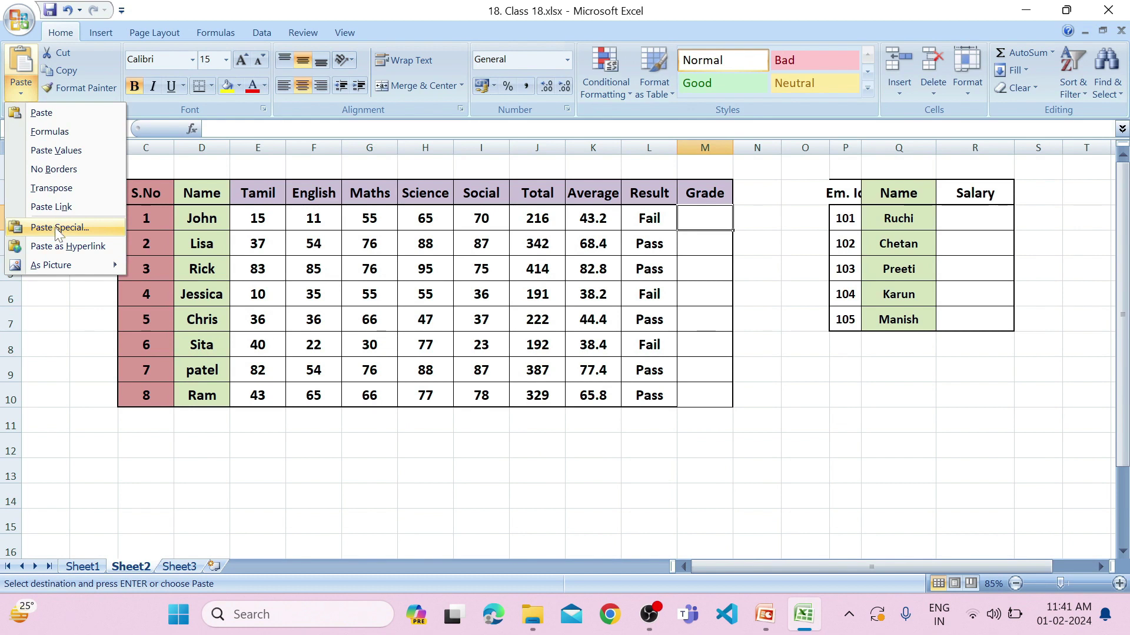
pyautogui.click(57, 229)
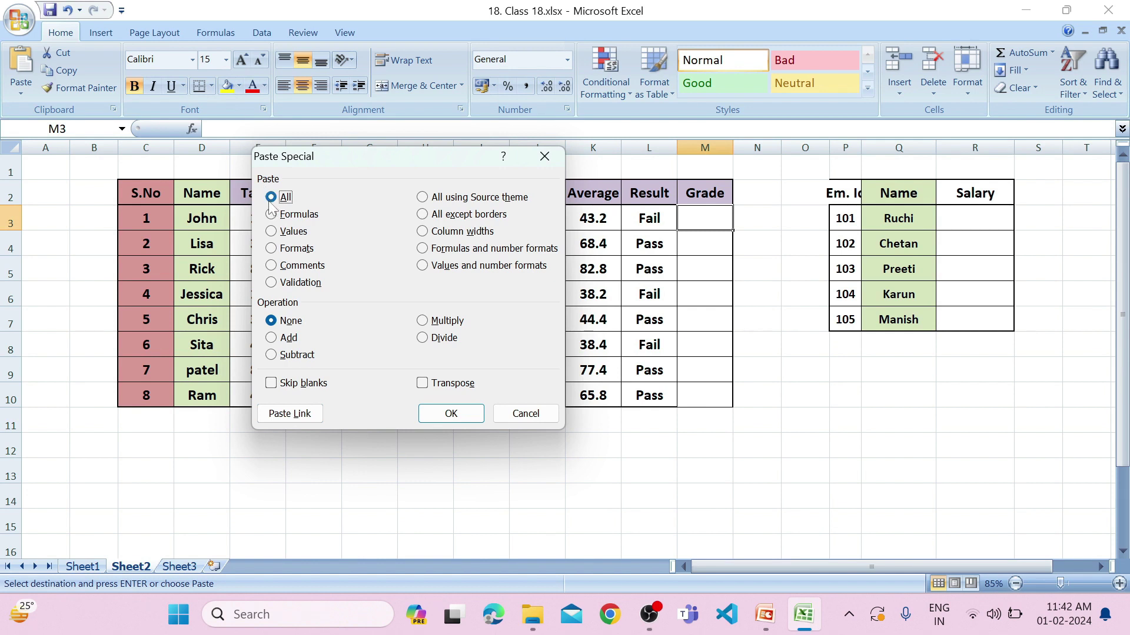
pyautogui.moveTo(372, 157); pyautogui.dragTo(229, 188)
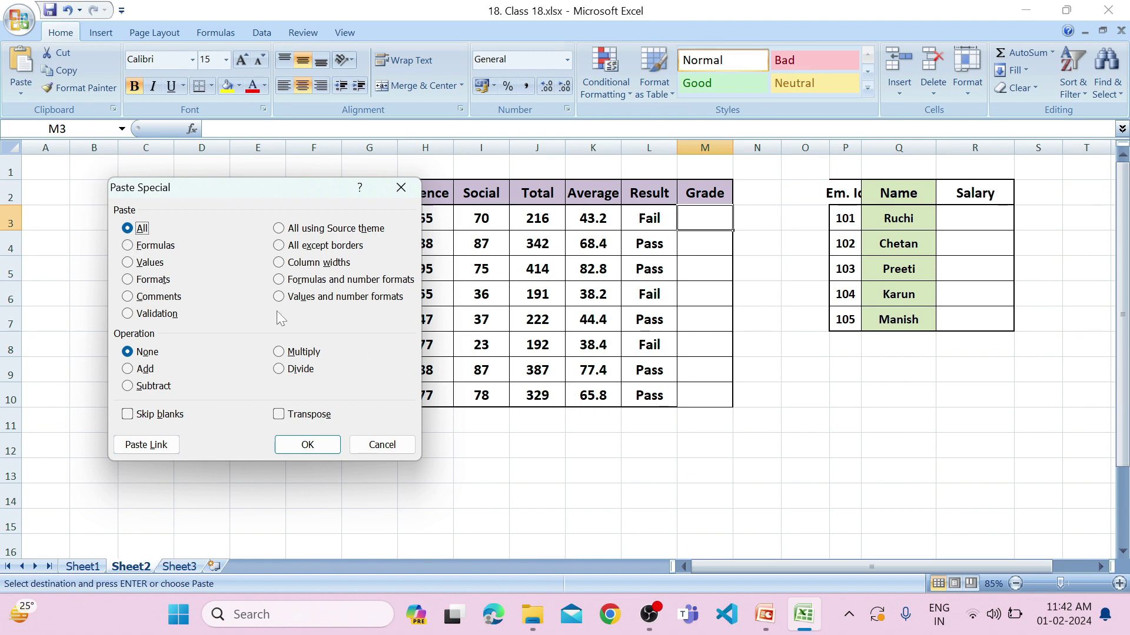
pyautogui.click(127, 246)
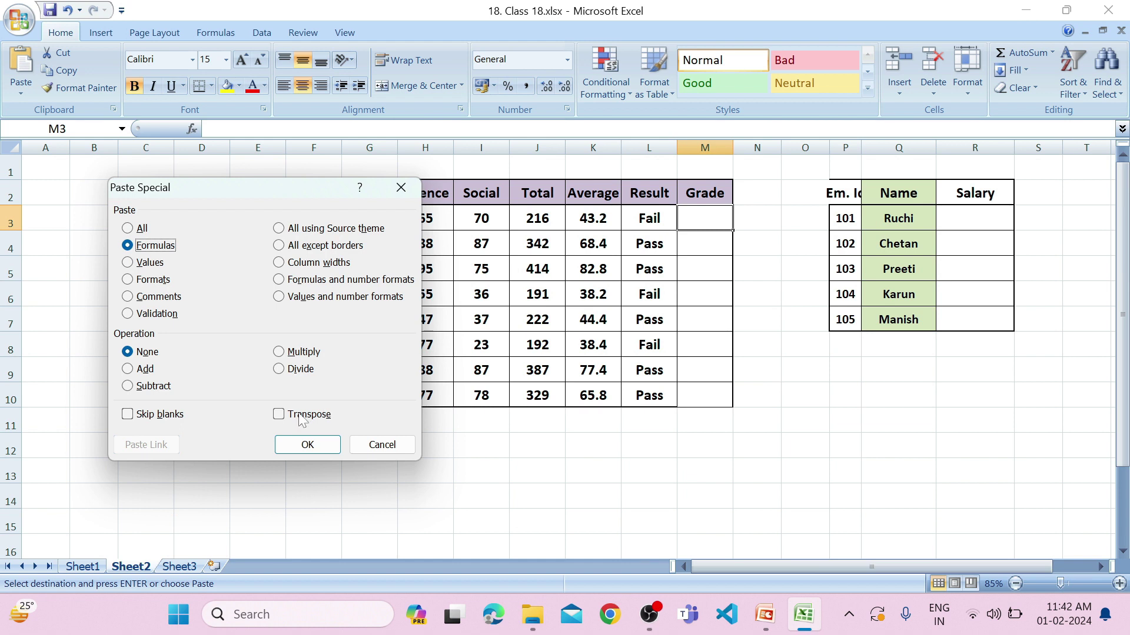
pyautogui.click(303, 446)
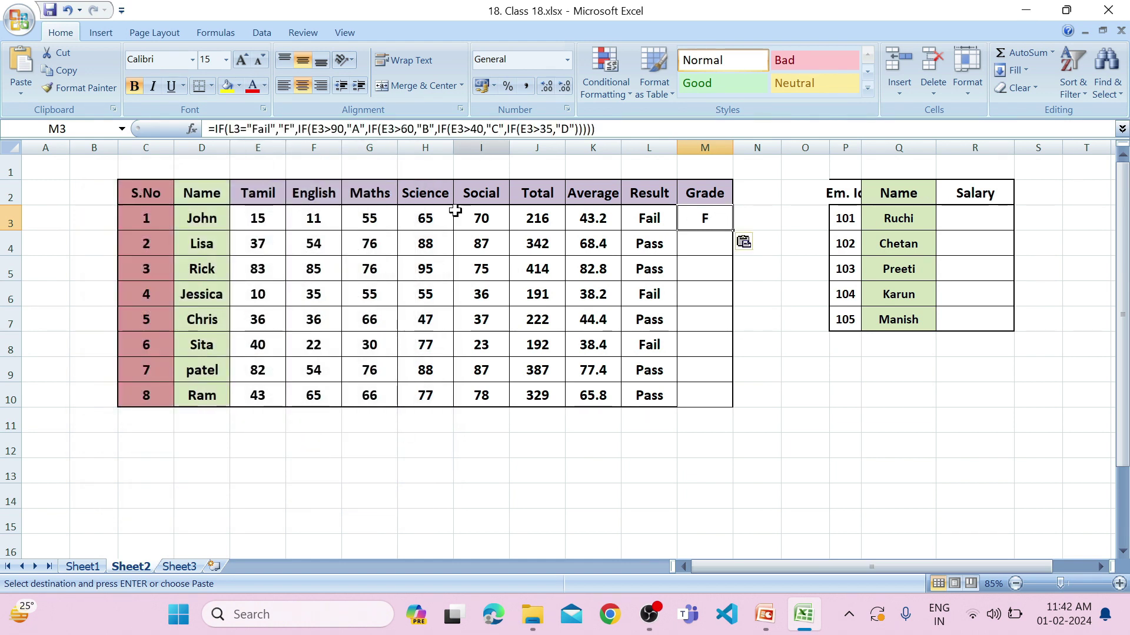
# Fill the Grade formula on Sheet2 from M3 down through M10.
pyautogui.click(75, 567)
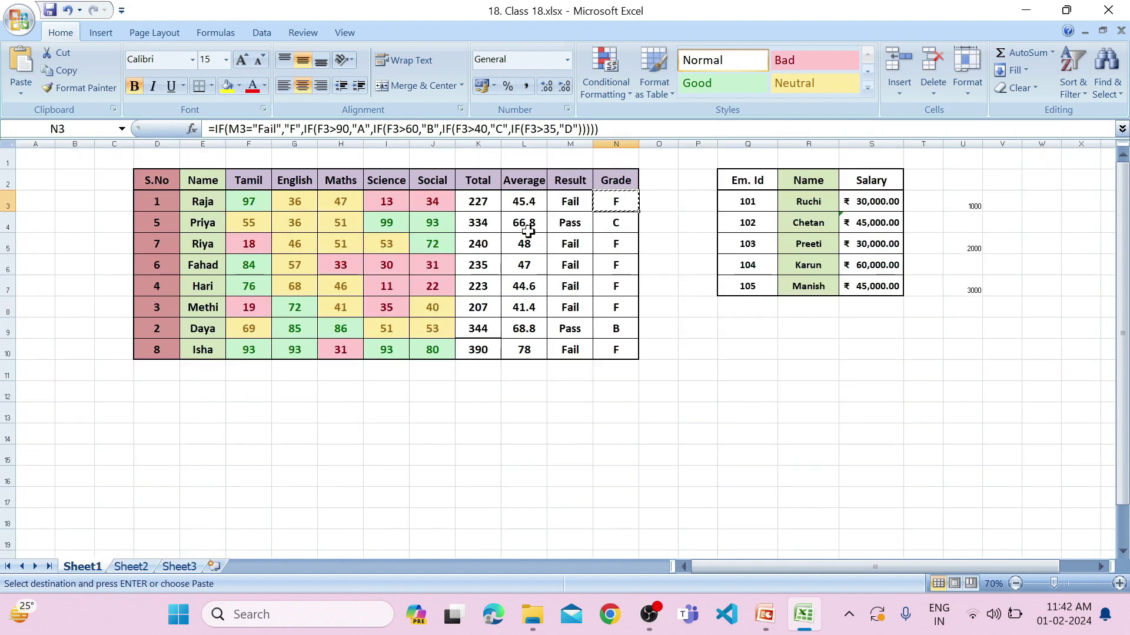
pyautogui.click(127, 568)
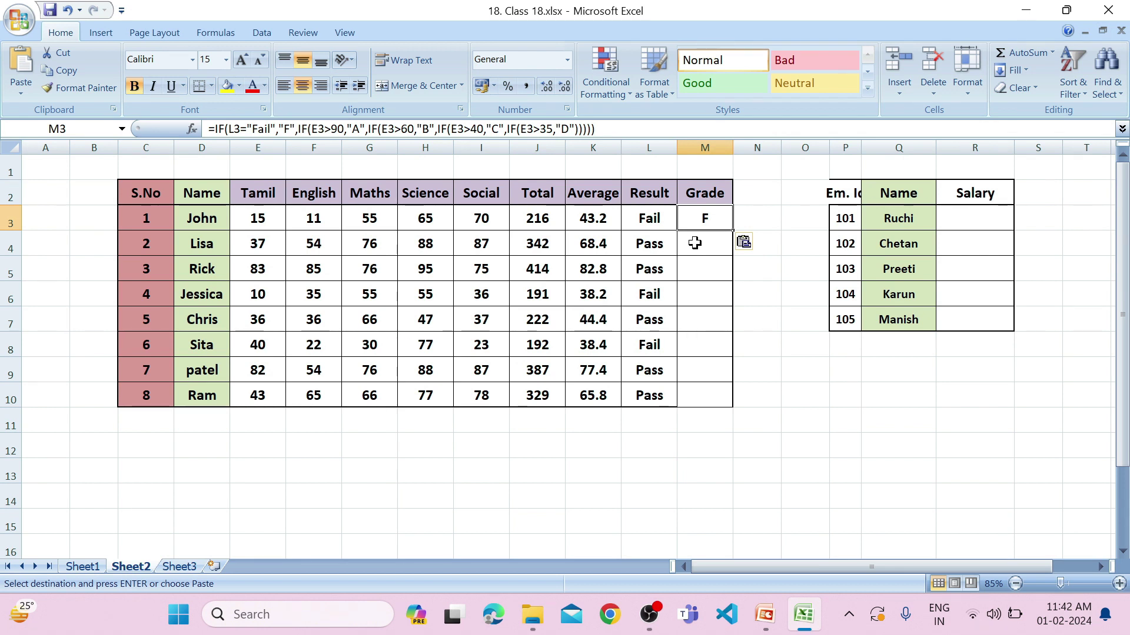
pyautogui.moveTo(733, 230); pyautogui.dragTo(733, 410)
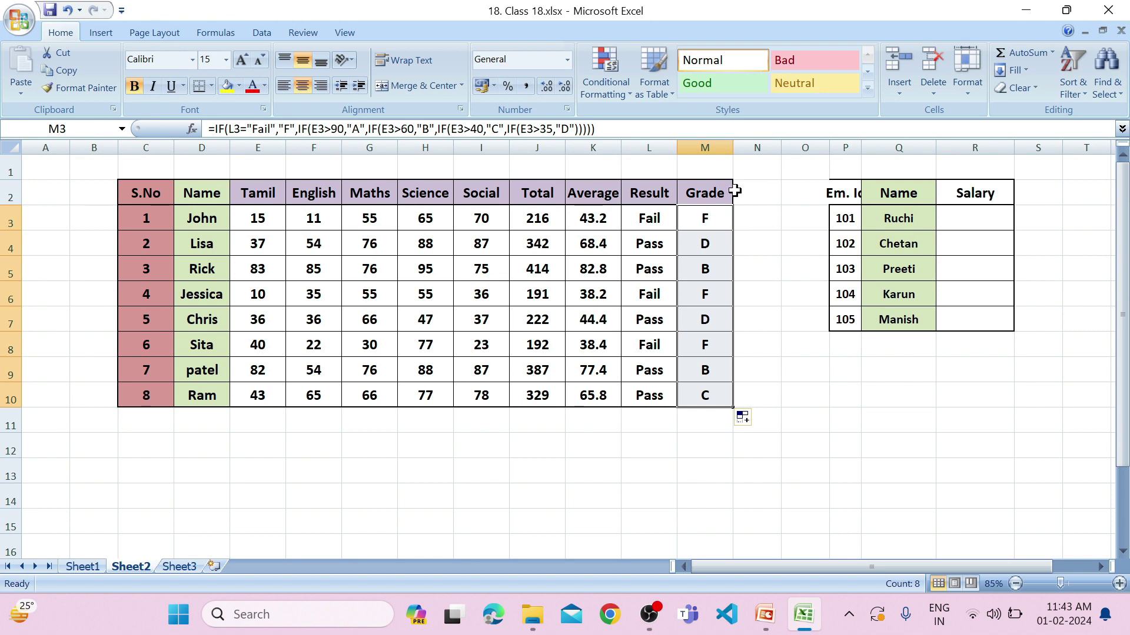
pyautogui.click(755, 364)
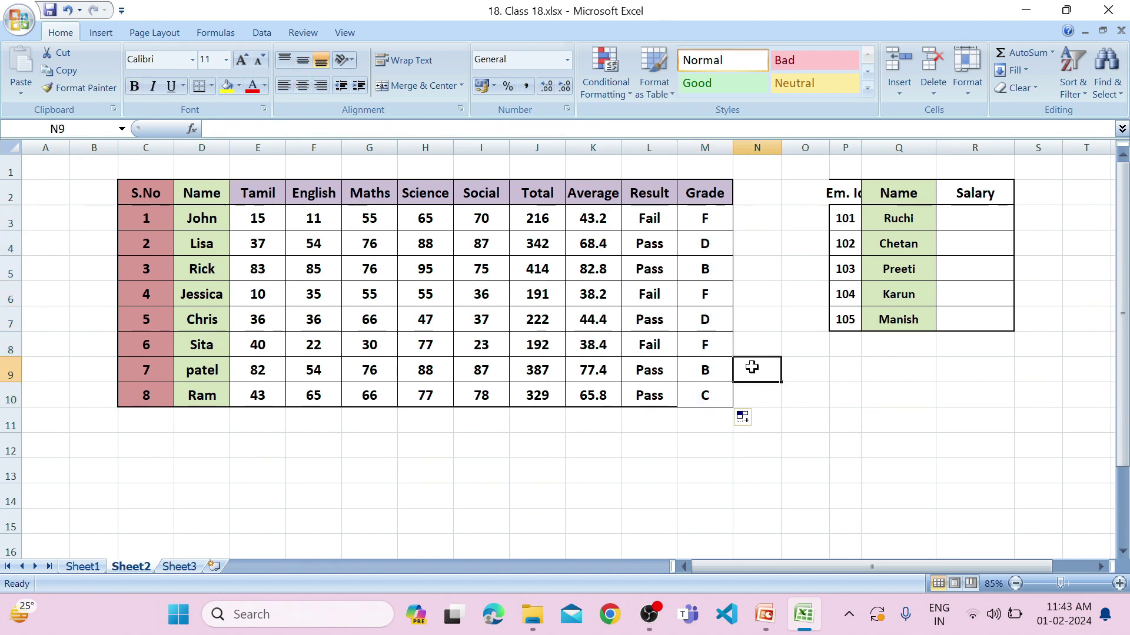
# Copy the grade in M8 and review the Paste Special options, closing the dialog without pasting.
pyautogui.click(714, 347)
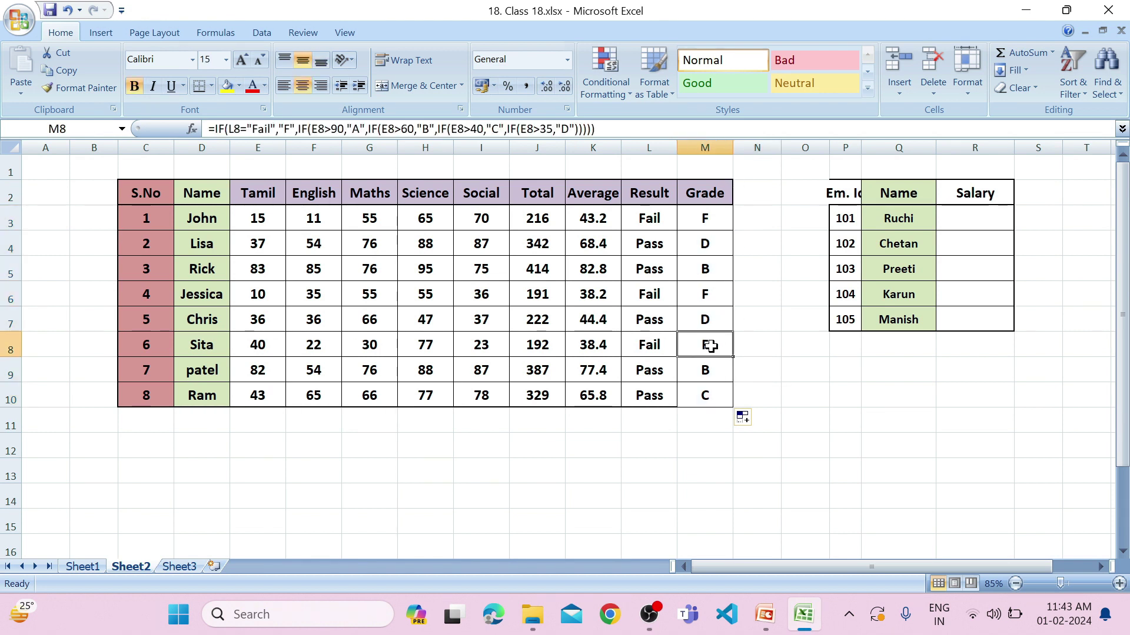
pyautogui.hotkey('ctrl', 'c')
pyautogui.hotkey('ctrl', 'alt', 'v')
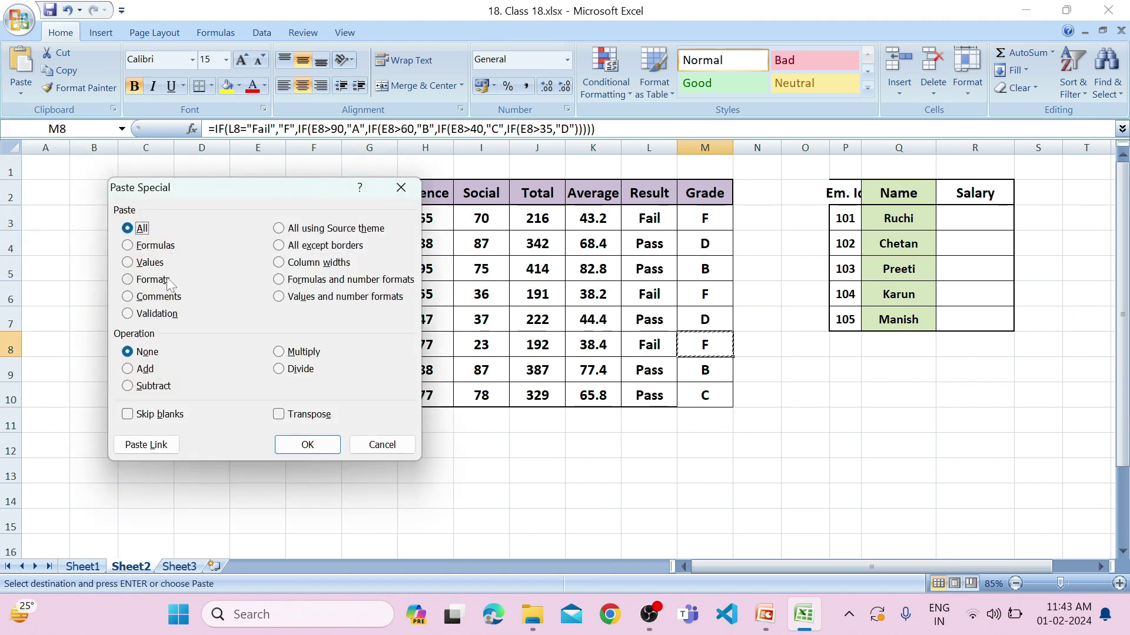
pyautogui.moveTo(257, 185); pyautogui.dragTo(204, 187)
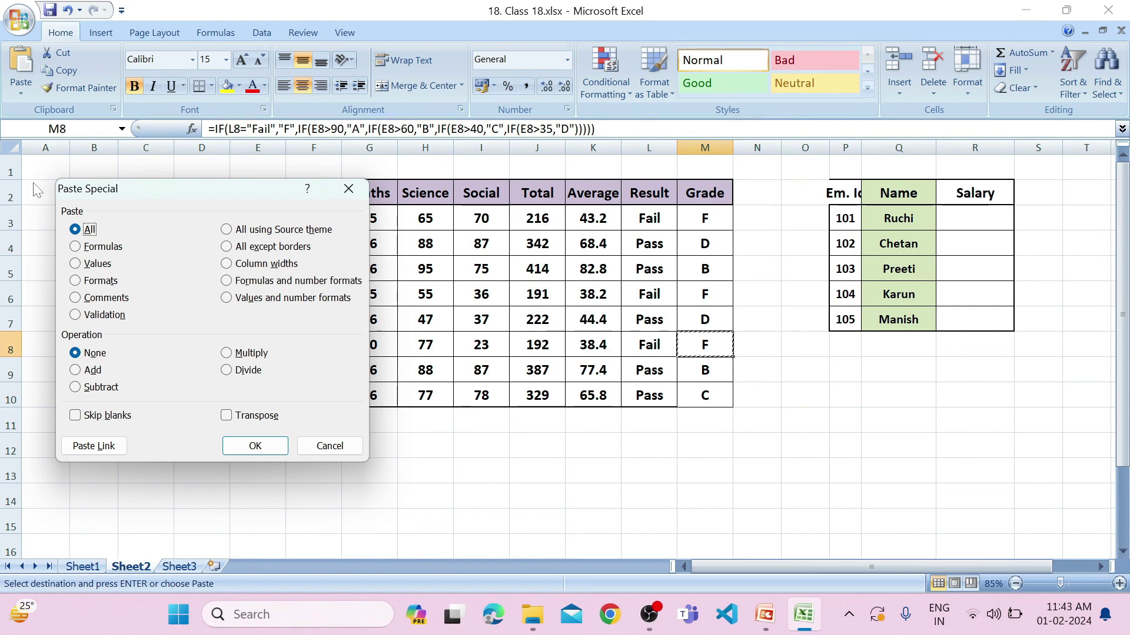
pyautogui.click(348, 188)
# Try a regular paste of the Total column values J3:J10 starting at H12 on Sheet2, and undo the paste.
pyautogui.moveTo(538, 219); pyautogui.dragTo(551, 396)
pyautogui.hotkey('ctrl', 'c')
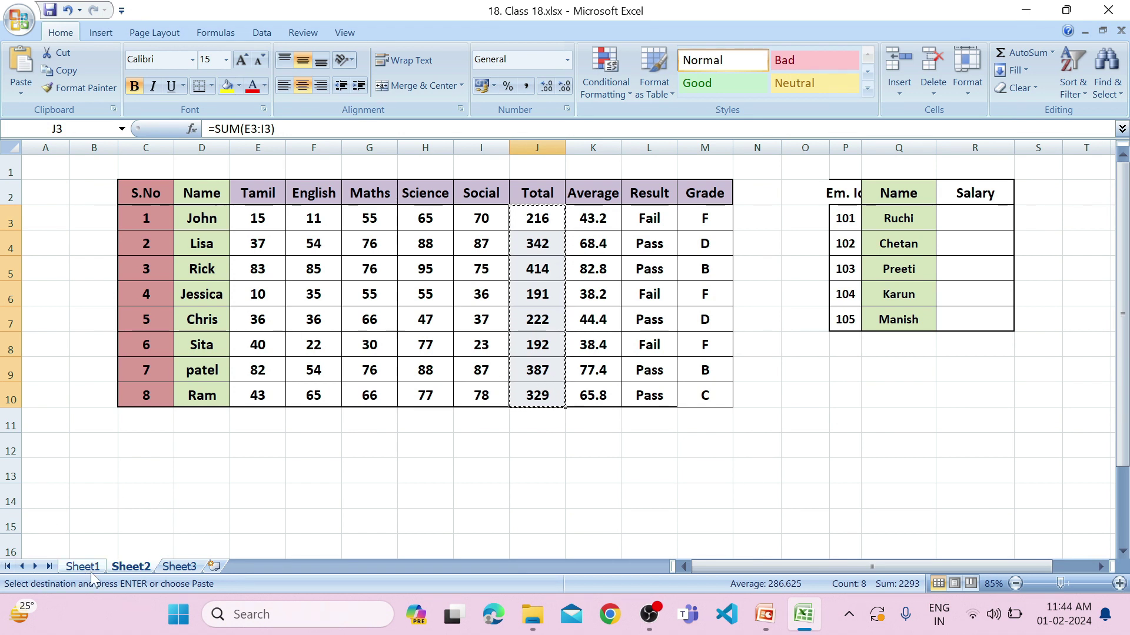
pyautogui.click(801, 327)
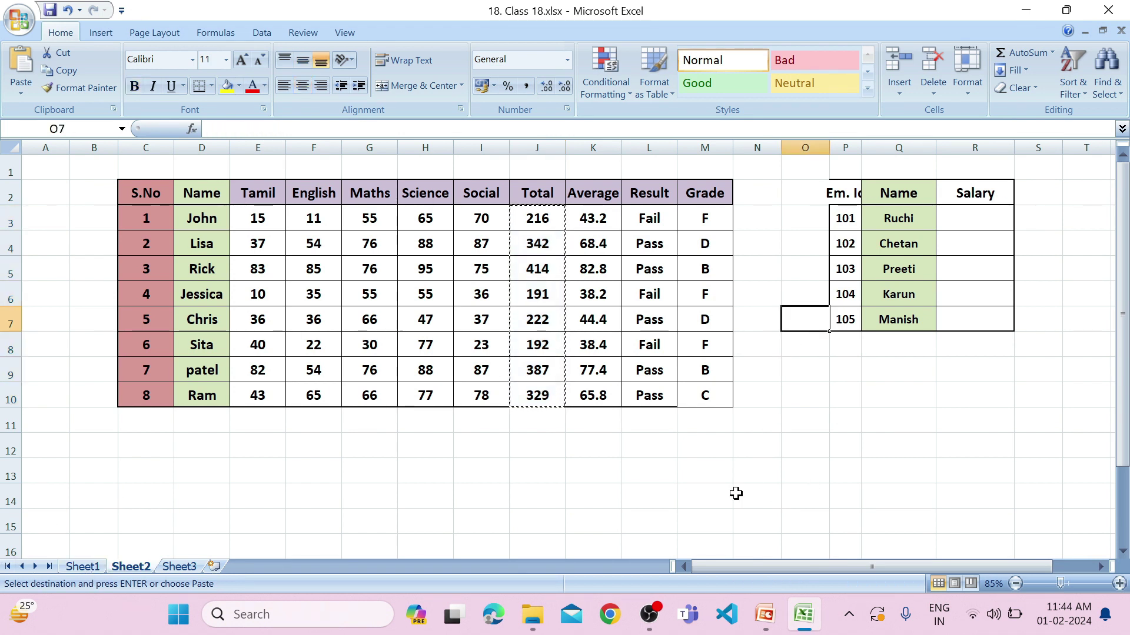
pyautogui.click(407, 447)
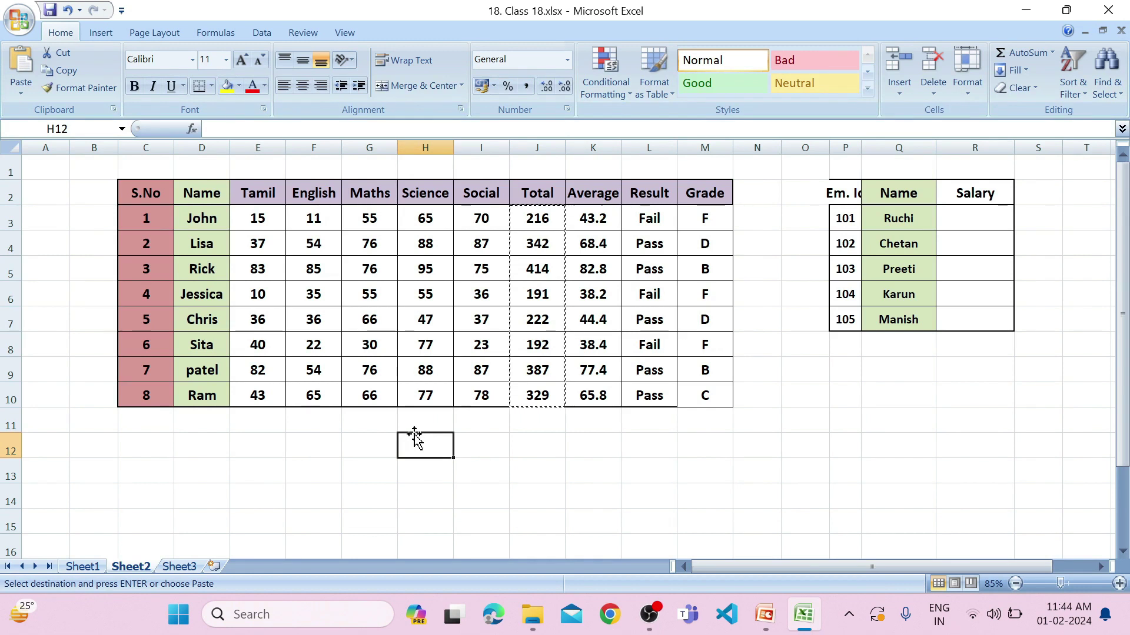
pyautogui.hotkey('ctrl', 'v')
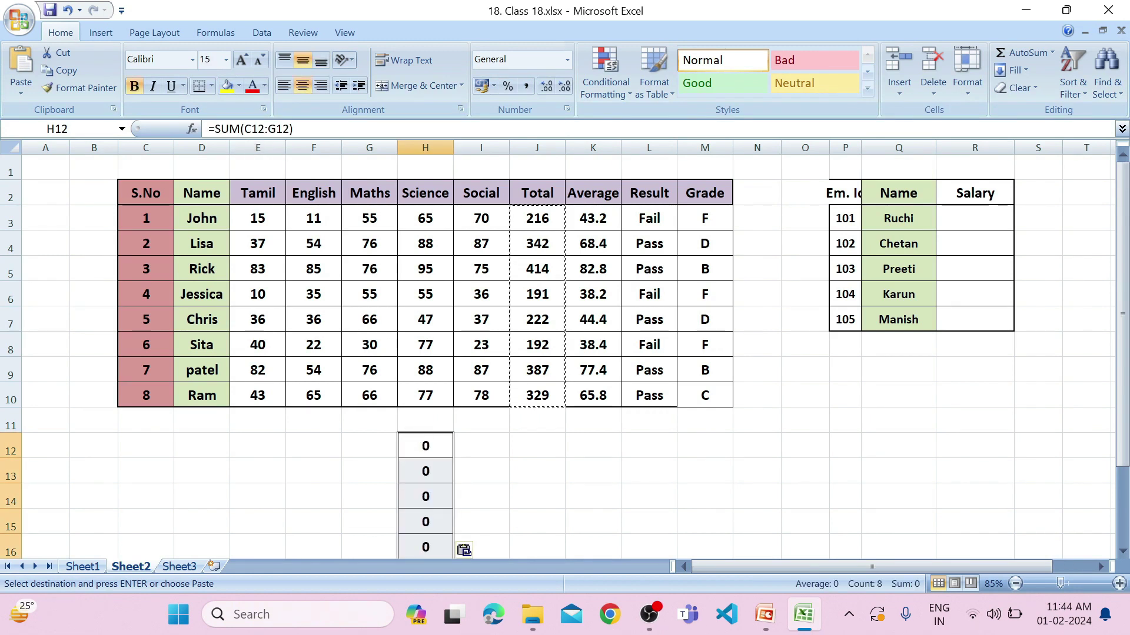
pyautogui.click(429, 472)
pyautogui.click(430, 527)
pyautogui.click(431, 542)
pyautogui.hotkey('ctrl', 'z')
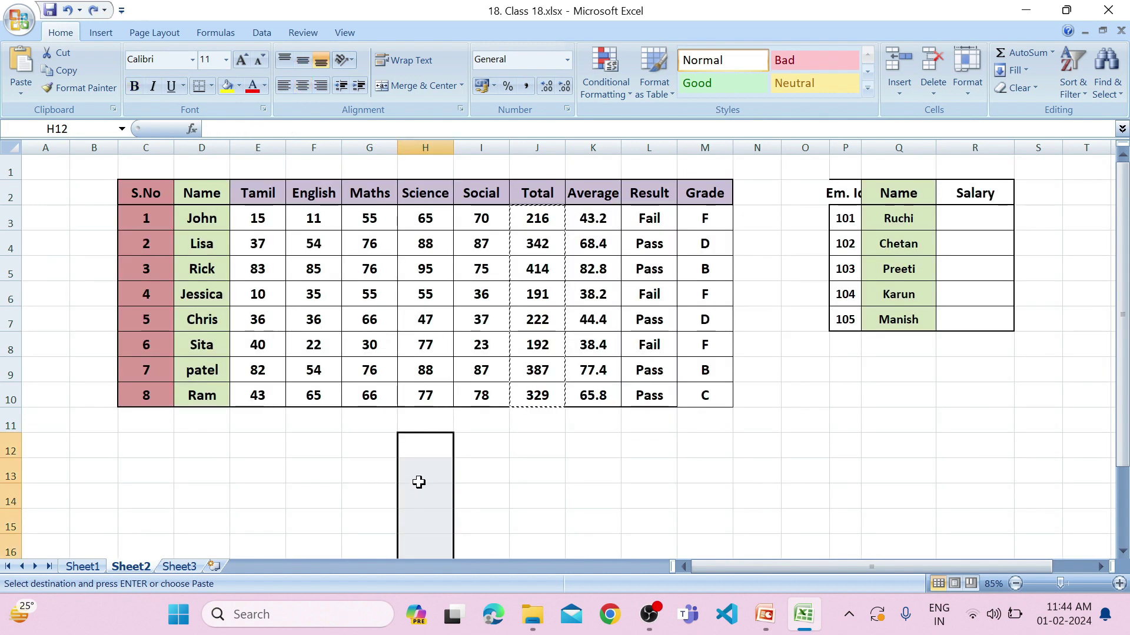
# Copy the Total column J3:J10 on Sheet2 and paste only its values starting at H12 with Paste Special.
pyautogui.click(547, 216)
pyautogui.moveTo(547, 216); pyautogui.dragTo(553, 393)
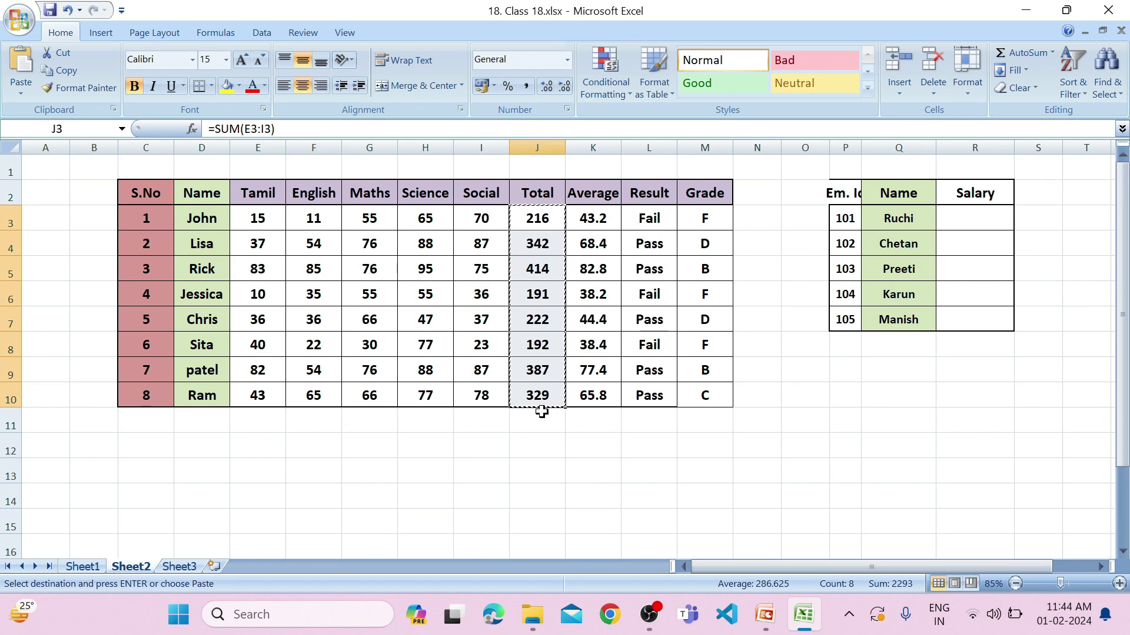
pyautogui.scroll(-1, 536, 405)
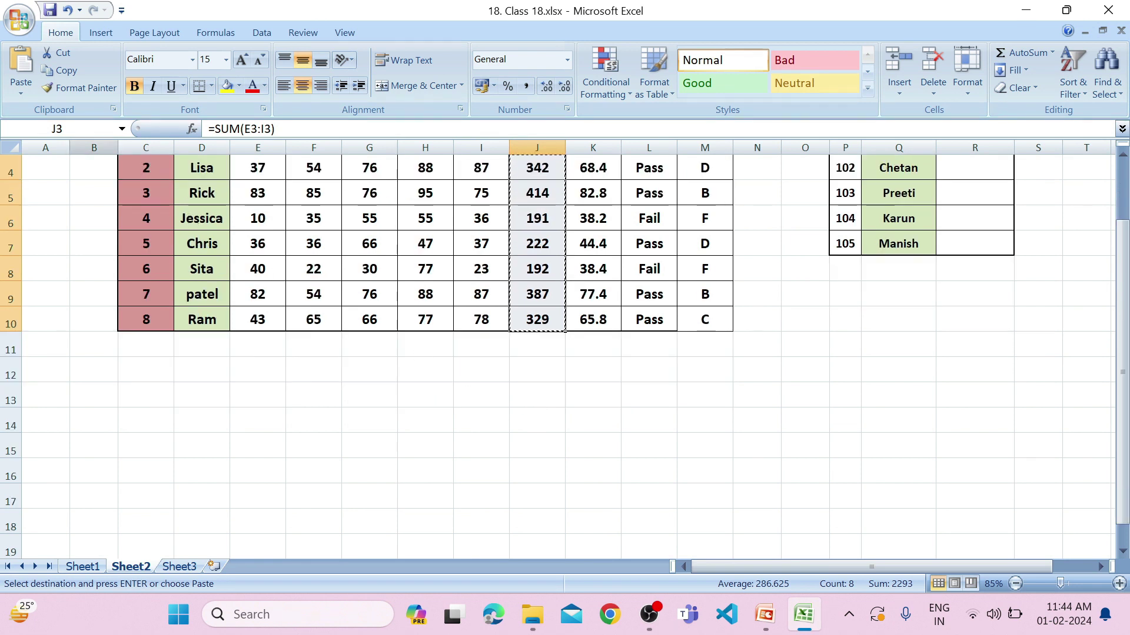
pyautogui.click(20, 92)
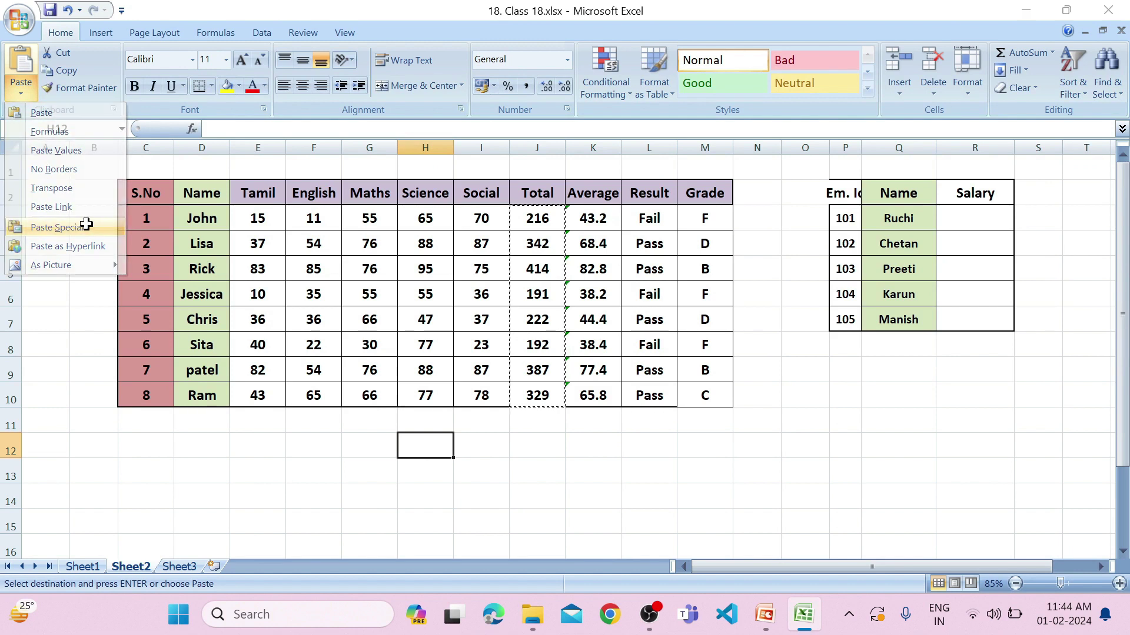
pyautogui.click(57, 227)
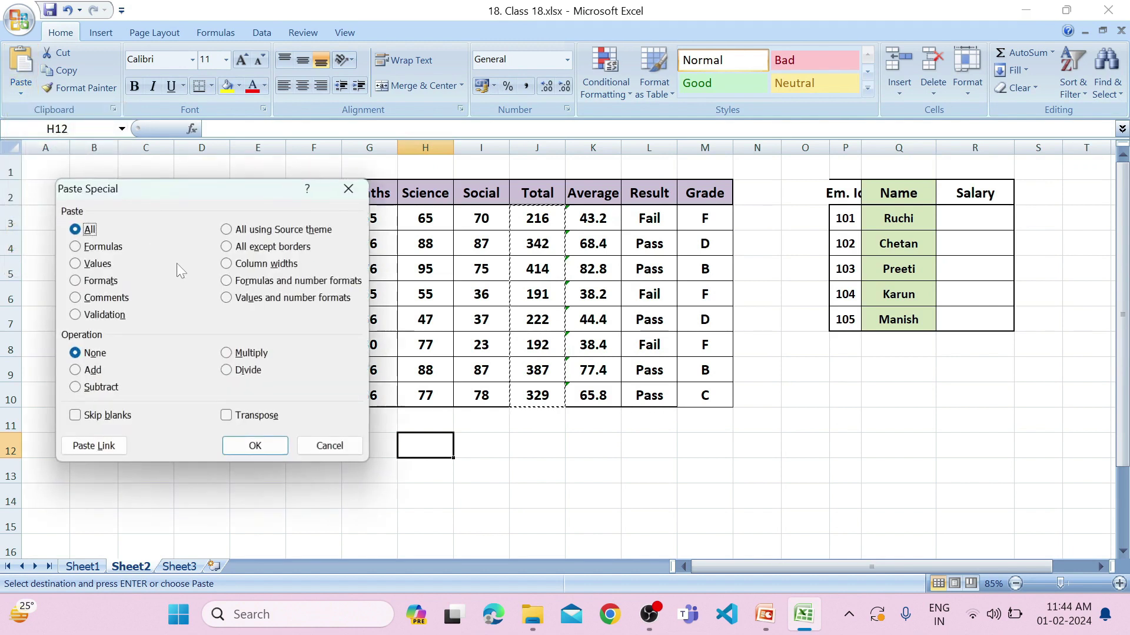
pyautogui.click(75, 264)
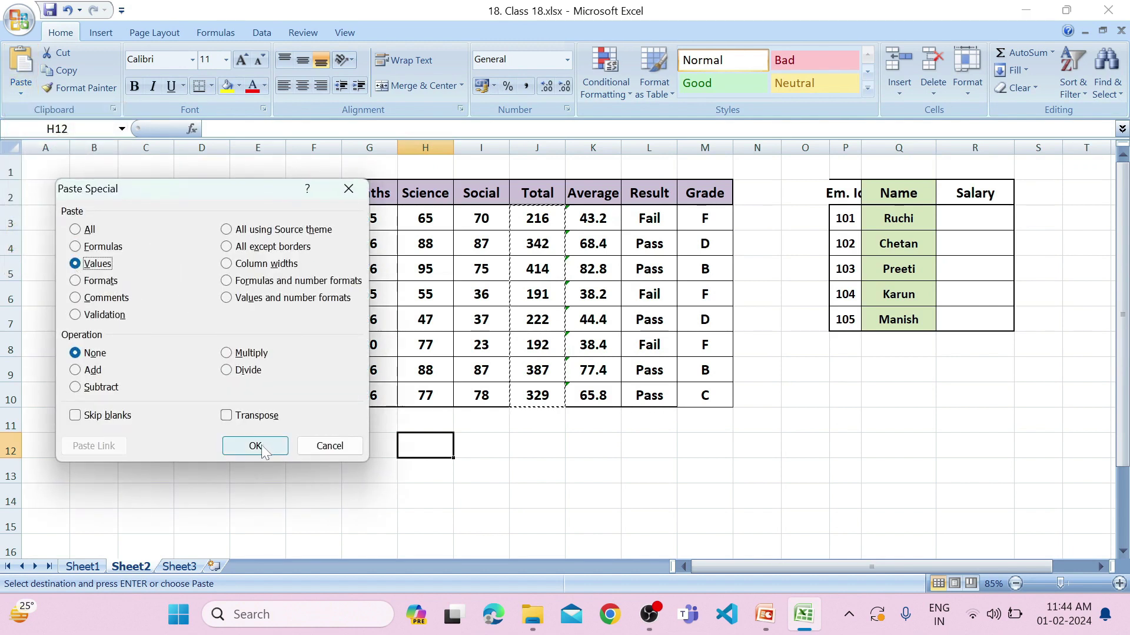
pyautogui.click(255, 445)
# Check the contents of the pasted cells H12:H19 and review the Paste Special options, closing the dialog without pasting.
pyautogui.scroll(-2, 438, 489)
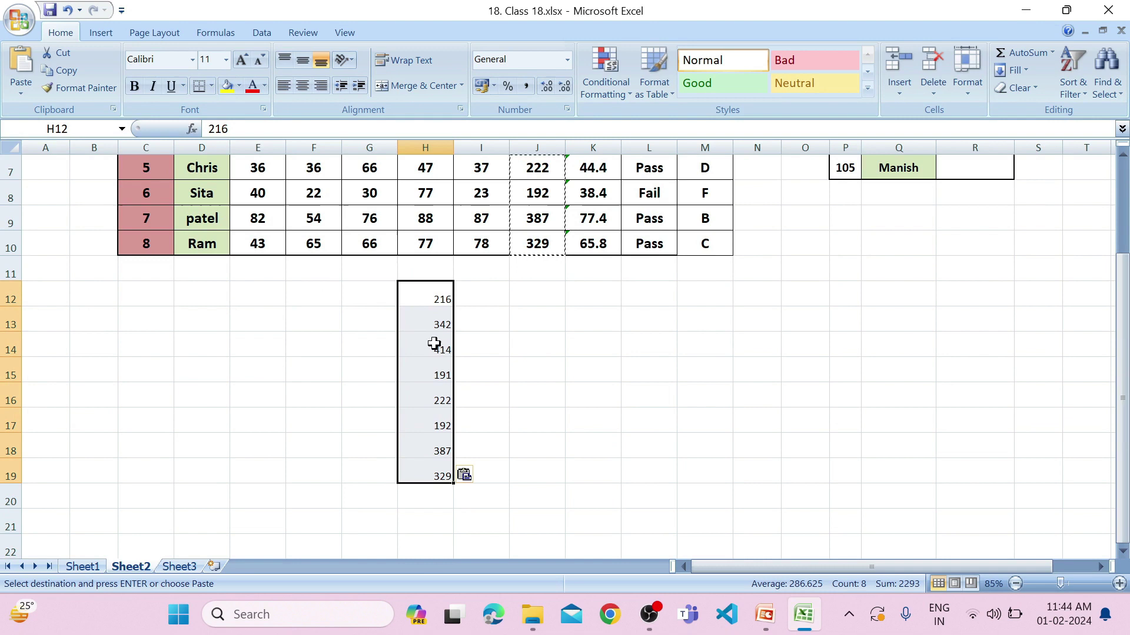
pyautogui.click(435, 347)
pyautogui.click(429, 362)
pyautogui.click(425, 451)
pyautogui.click(430, 361)
pyautogui.click(430, 325)
pyautogui.click(429, 298)
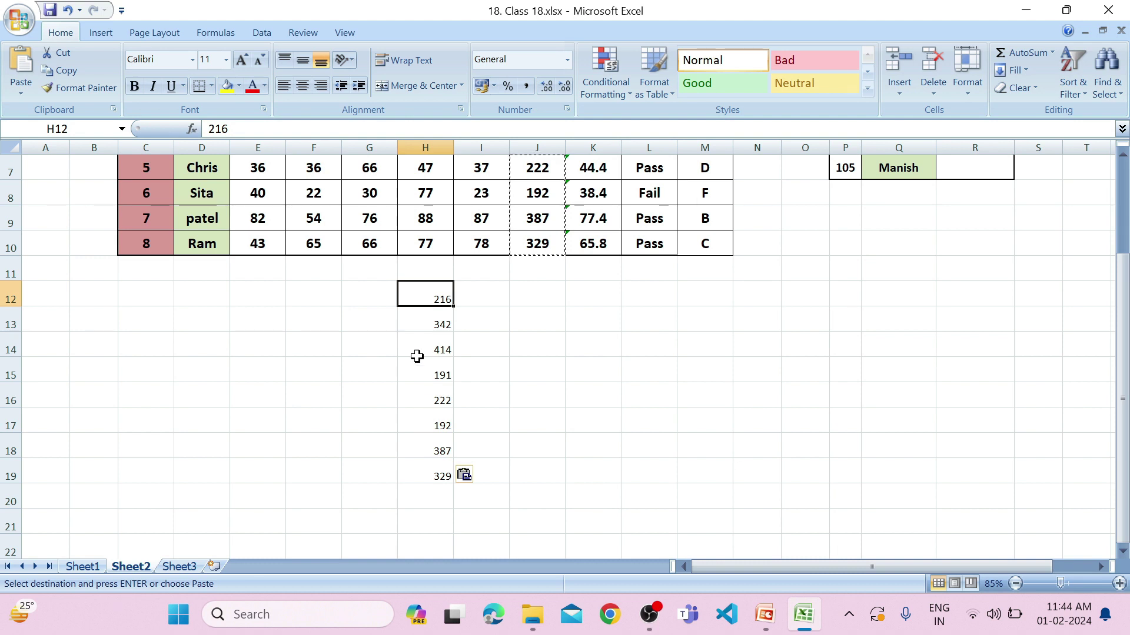
pyautogui.scroll(1, 396, 365)
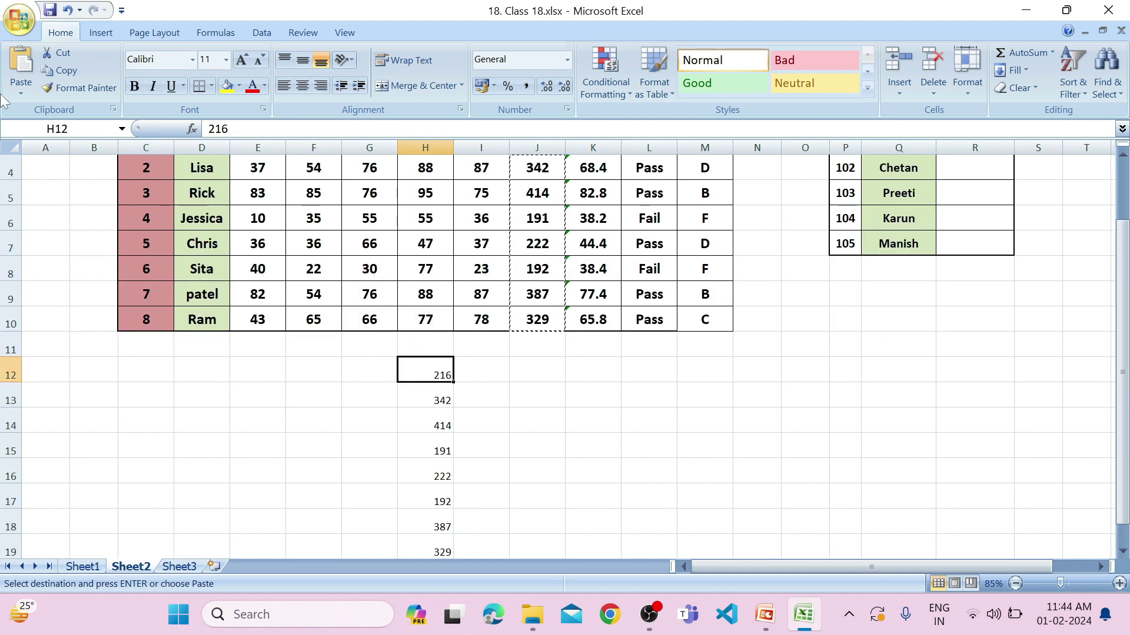
pyautogui.click(21, 87)
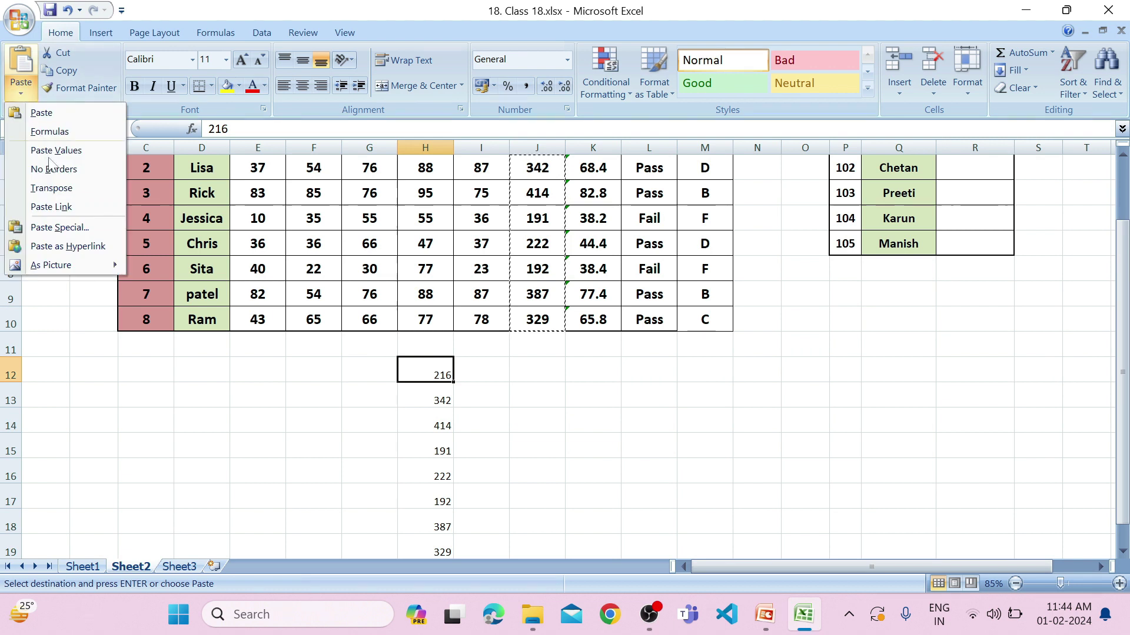
pyautogui.click(59, 227)
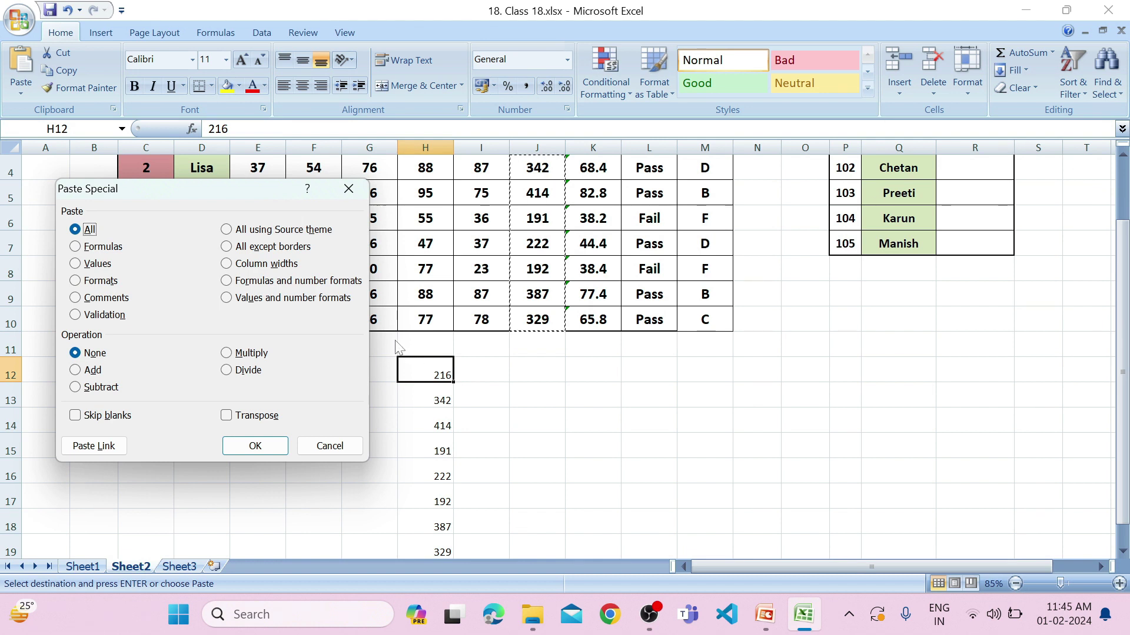
pyautogui.scroll(1, 468, 320)
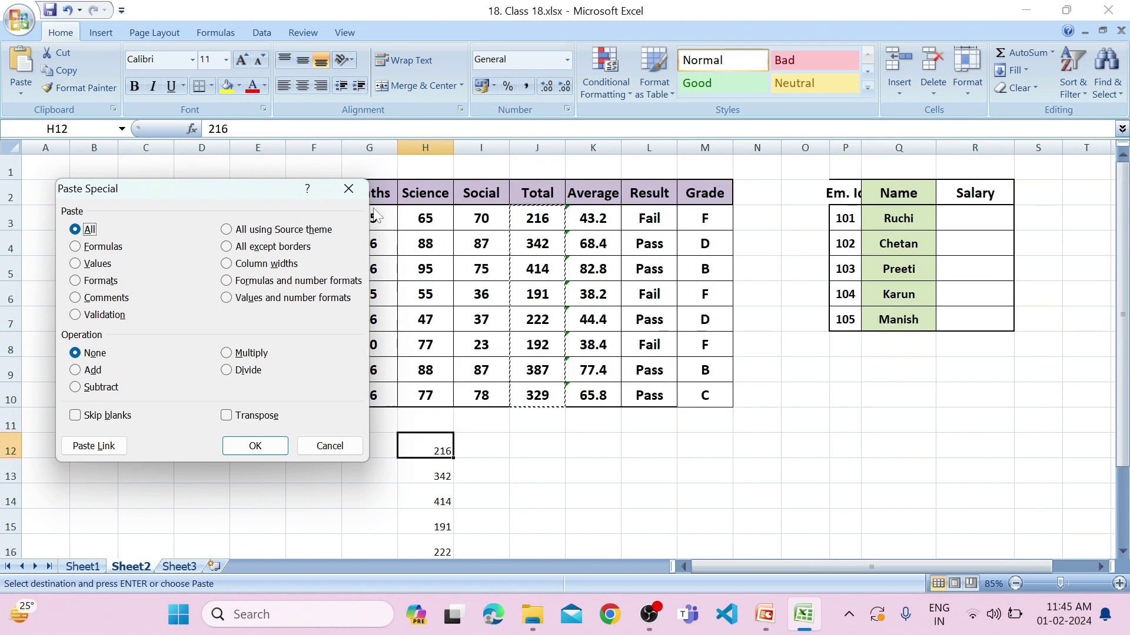
pyautogui.click(349, 188)
# Apply the percent number format to the Average column K3:K10 on Sheet2 and check the formatted cells.
pyautogui.moveTo(582, 219); pyautogui.dragTo(605, 391)
pyautogui.click(508, 86)
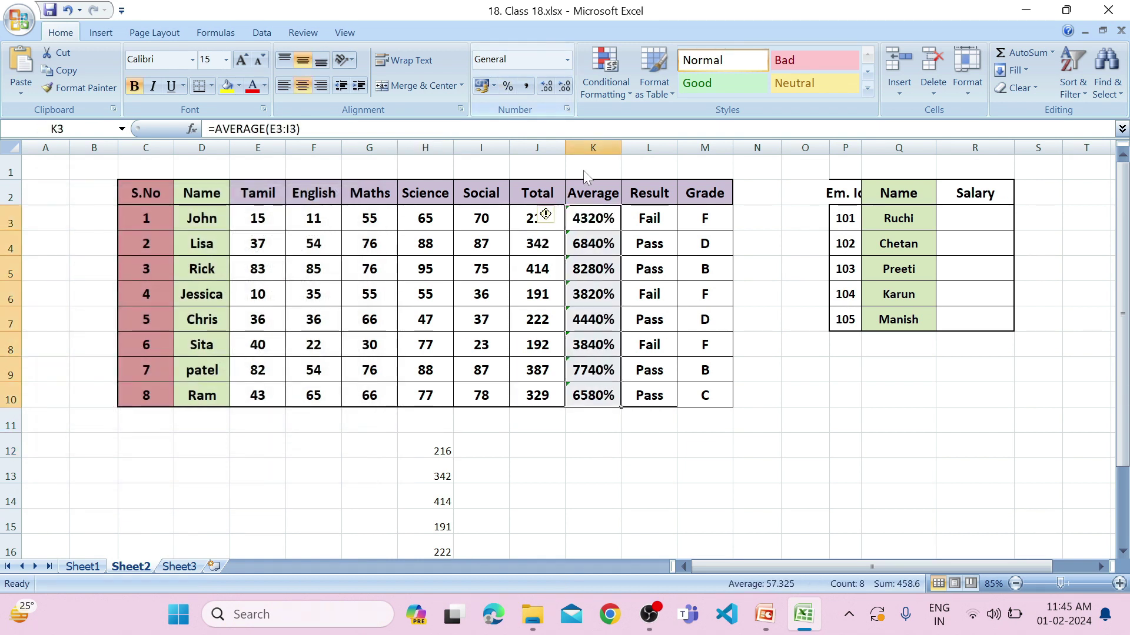
pyautogui.click(607, 219)
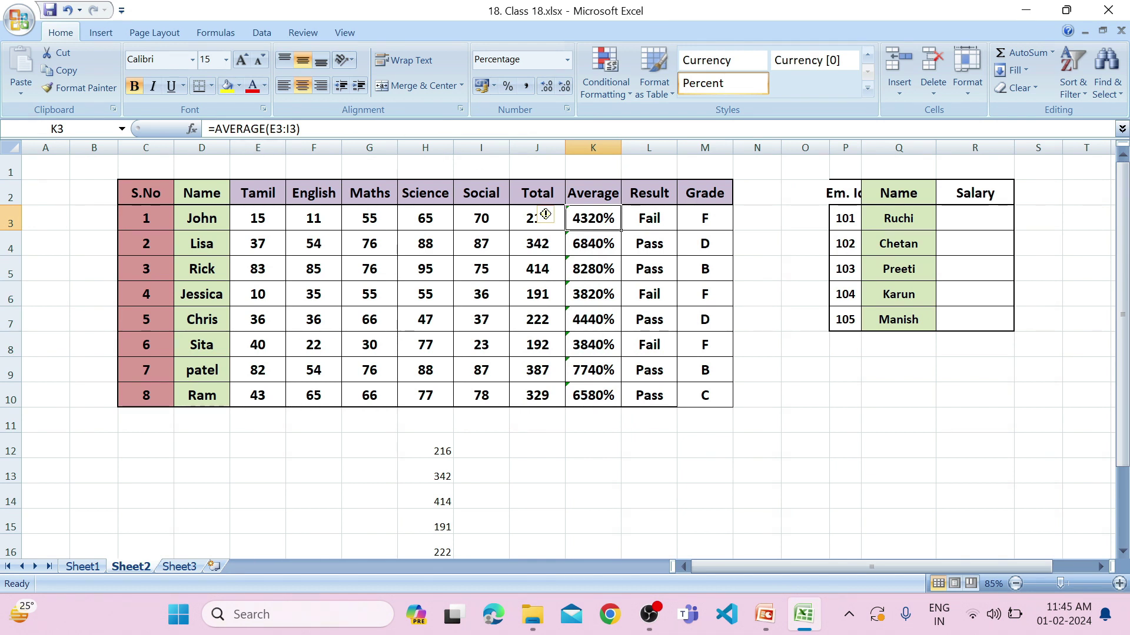
pyautogui.click(569, 355)
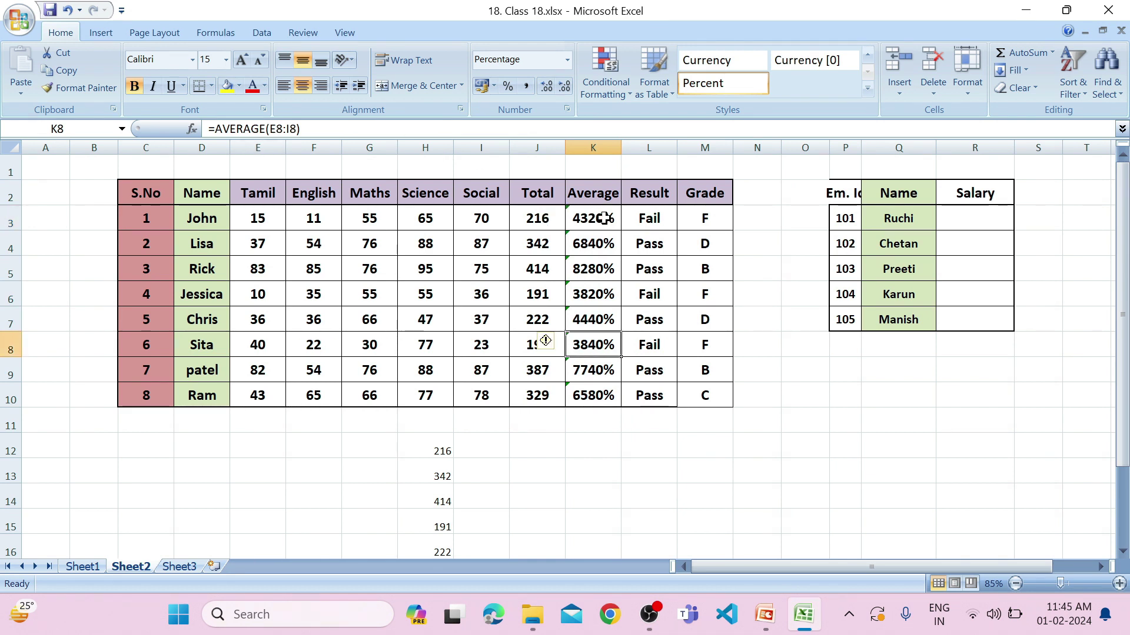
pyautogui.click(603, 219)
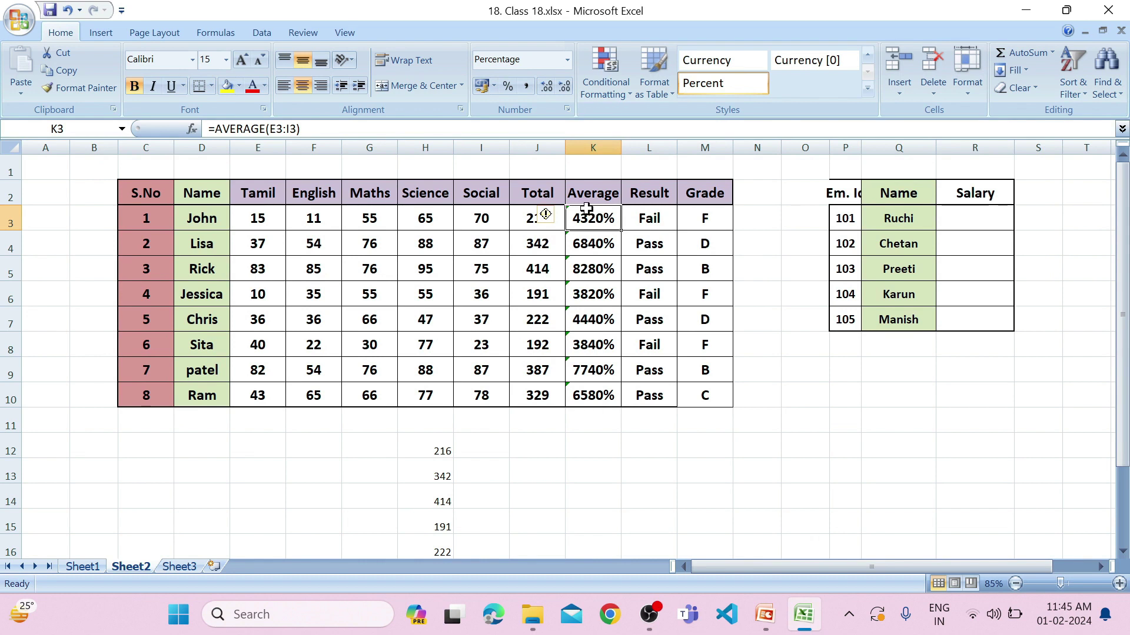
# Copy the averages K3:K10 and paste them starting at K12 with the Paste Special option Values and number formats.
pyautogui.moveTo(588, 215); pyautogui.dragTo(588, 397)
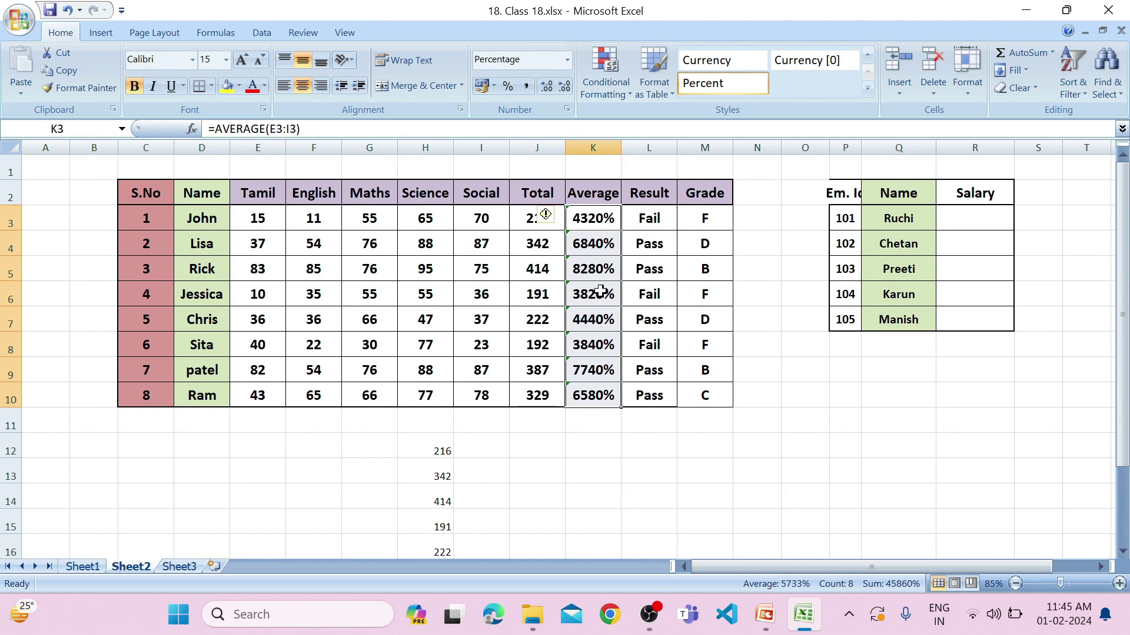
pyautogui.hotkey('ctrl', 'c')
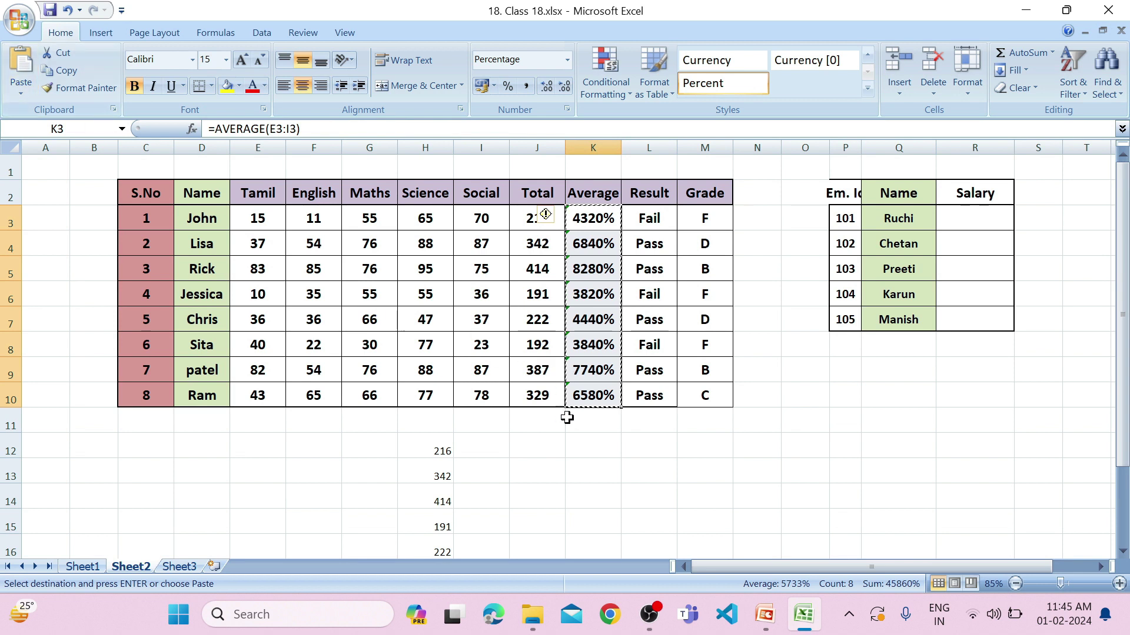
pyautogui.click(571, 445)
pyautogui.click(21, 95)
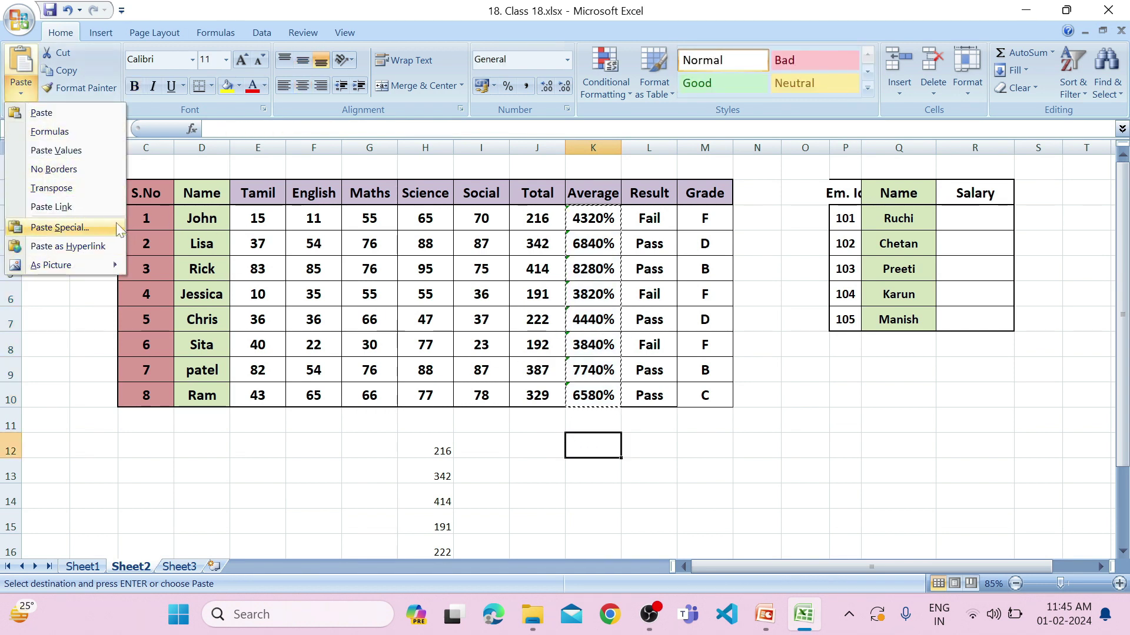
pyautogui.click(117, 226)
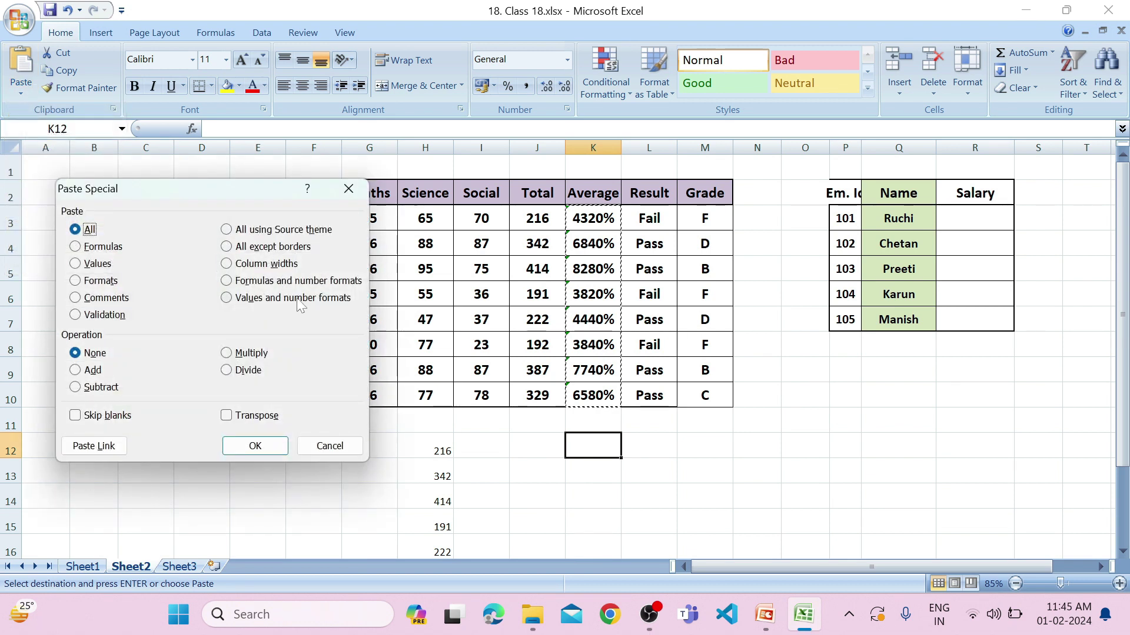
pyautogui.click(227, 301)
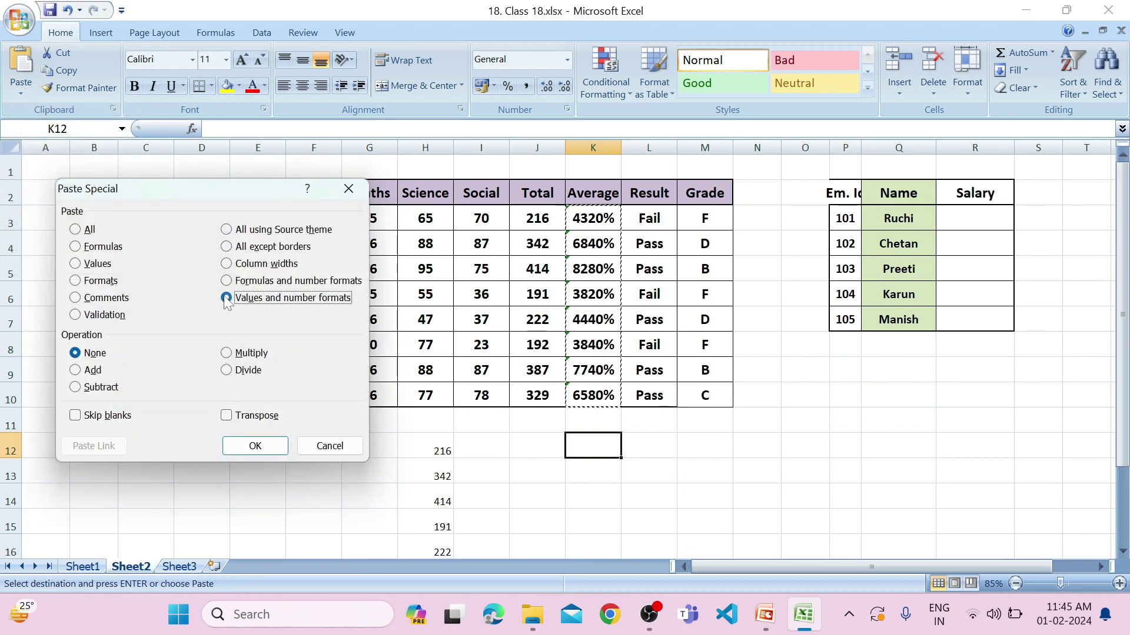
pyautogui.click(268, 447)
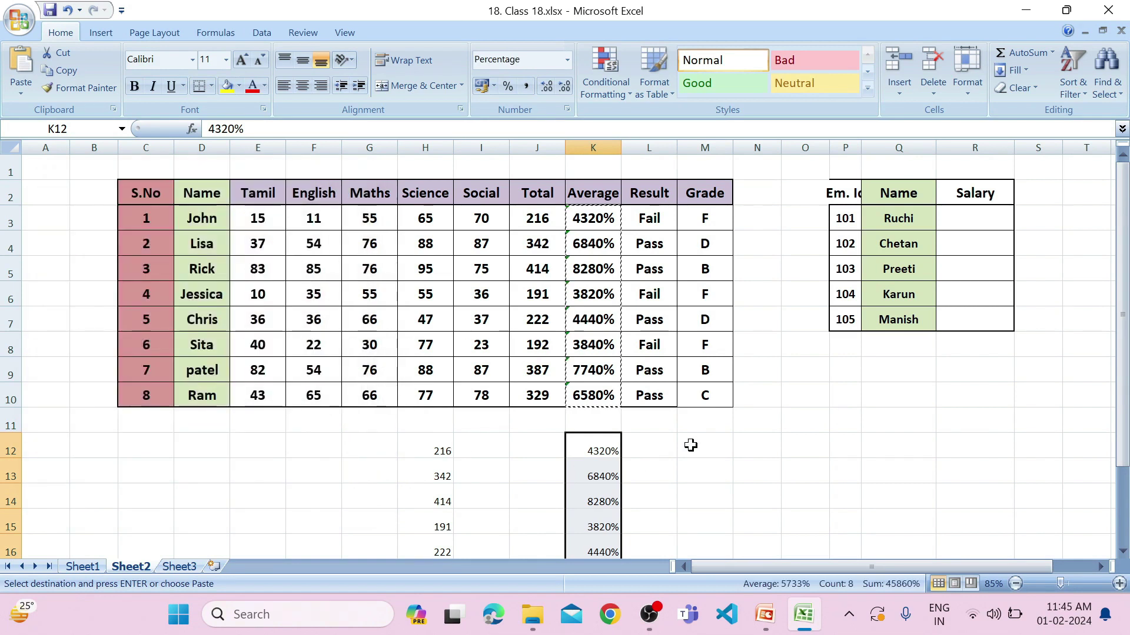
# Check the cells pasted in K12:K19 for their values and percentage format.
pyautogui.scroll(-1, 580, 442)
pyautogui.click(594, 376)
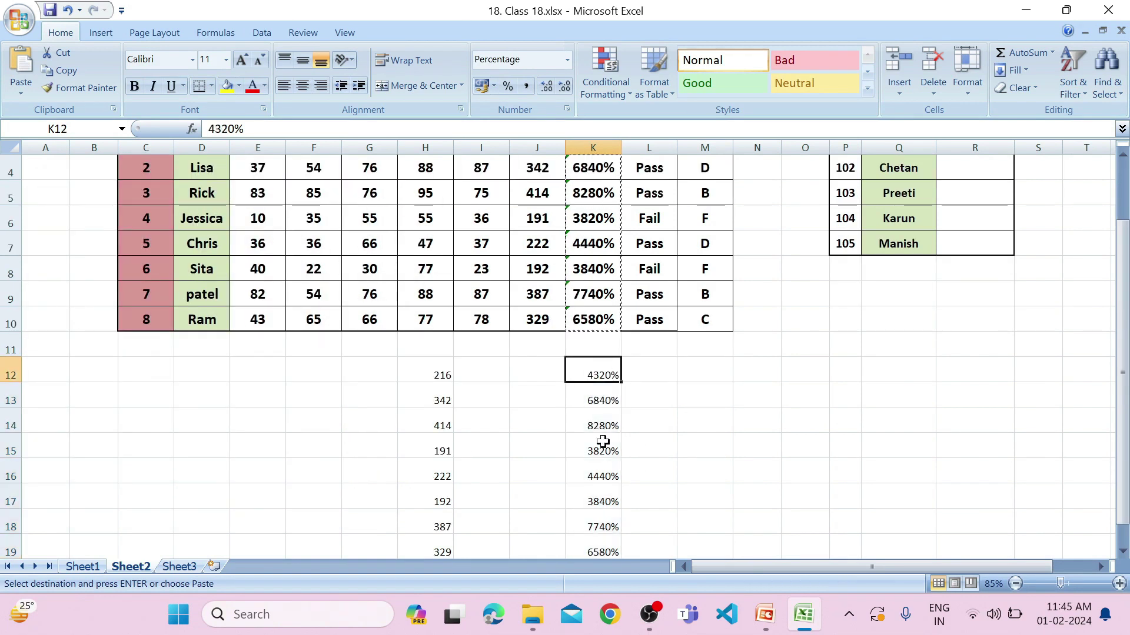
pyautogui.moveTo(597, 500); pyautogui.dragTo(622, 532)
pyautogui.click(626, 539)
pyautogui.click(606, 397)
pyautogui.click(604, 377)
pyautogui.click(601, 473)
pyautogui.moveTo(600, 494); pyautogui.dragTo(607, 521)
pyautogui.click(608, 542)
pyautogui.click(605, 497)
pyautogui.click(606, 448)
pyautogui.click(608, 396)
pyautogui.click(608, 368)
# Paste the copied averages over K12:K19 with the Paste Special option Formulas and number formats.
pyautogui.scroll(3, 606, 479)
pyautogui.click(21, 95)
pyautogui.click(79, 231)
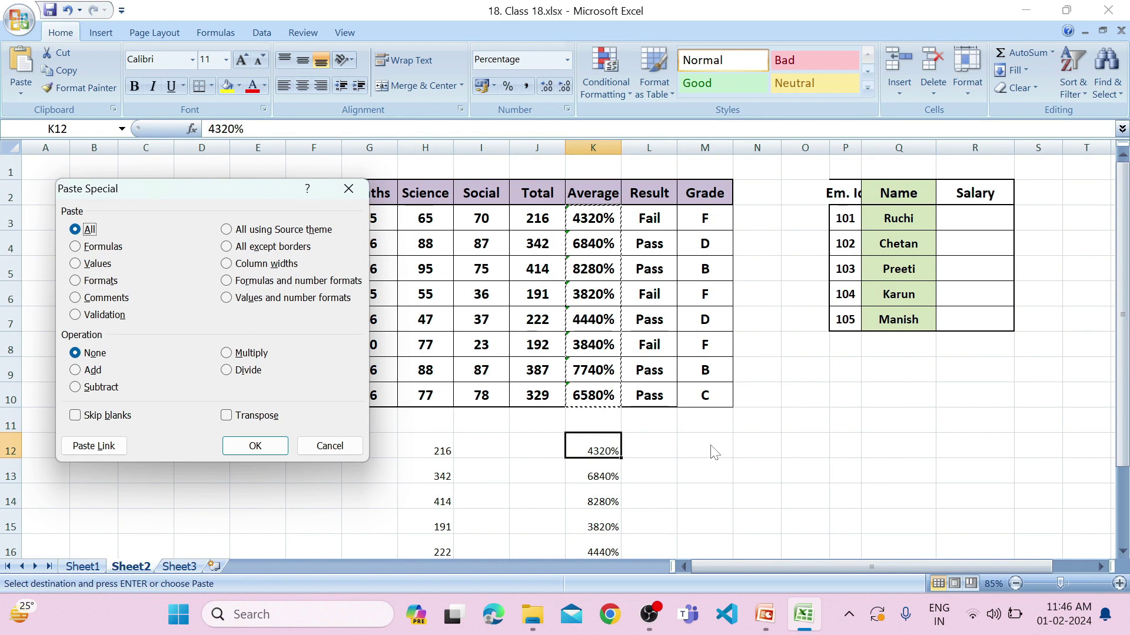
pyautogui.click(227, 281)
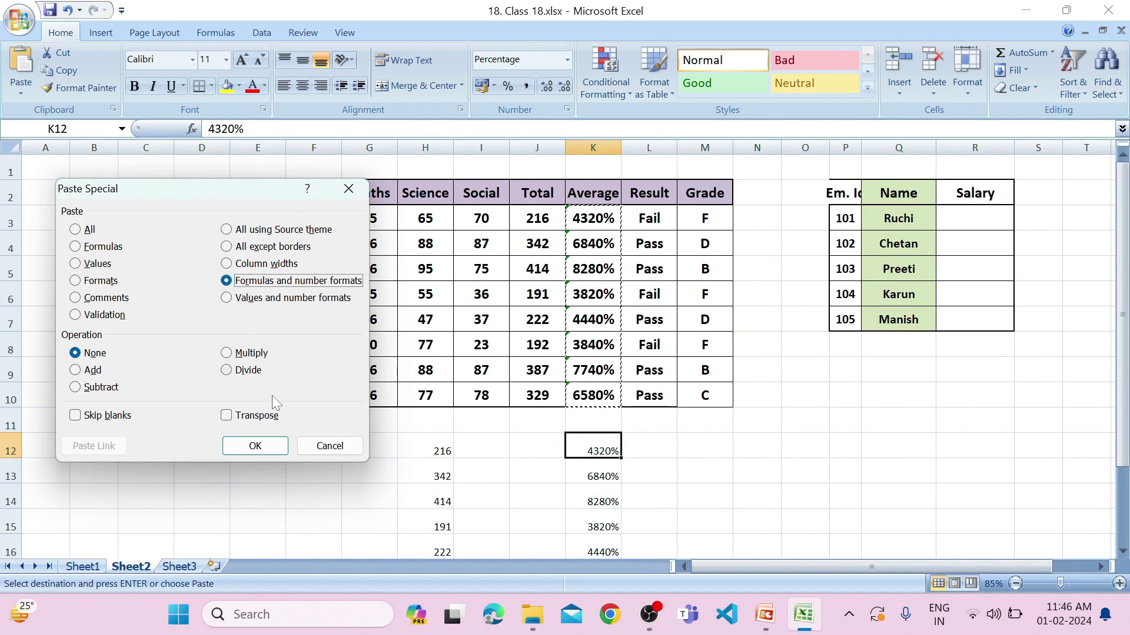
pyautogui.click(255, 446)
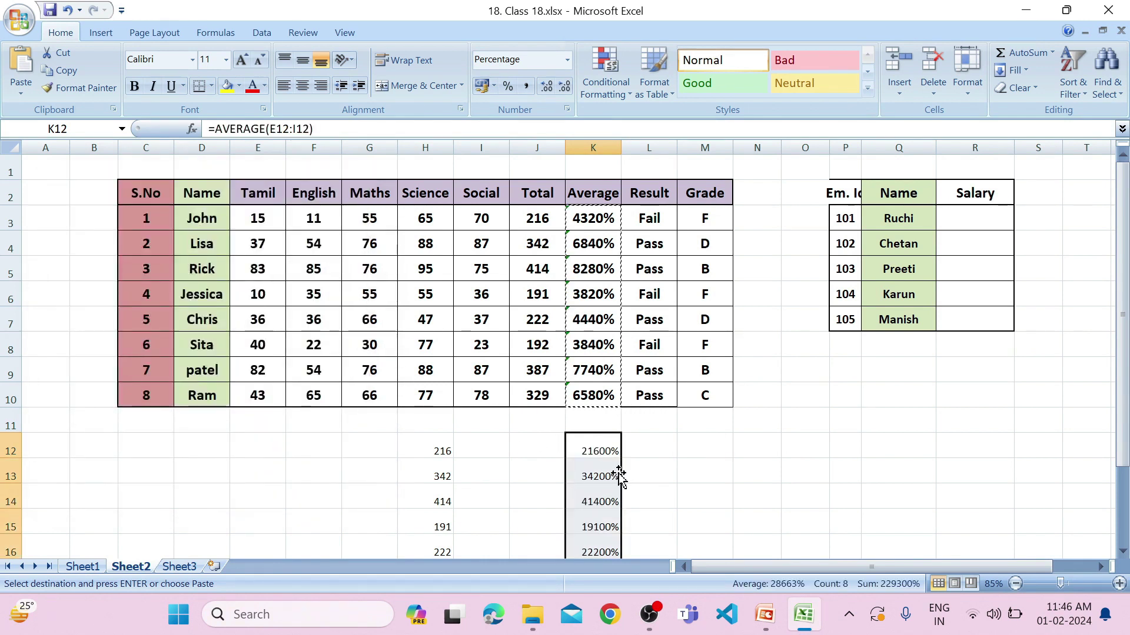
# Examine the formulas pasted in K12:K19 and the neighbouring cells D12:J20 they draw on.
pyautogui.scroll(-2, 686, 474)
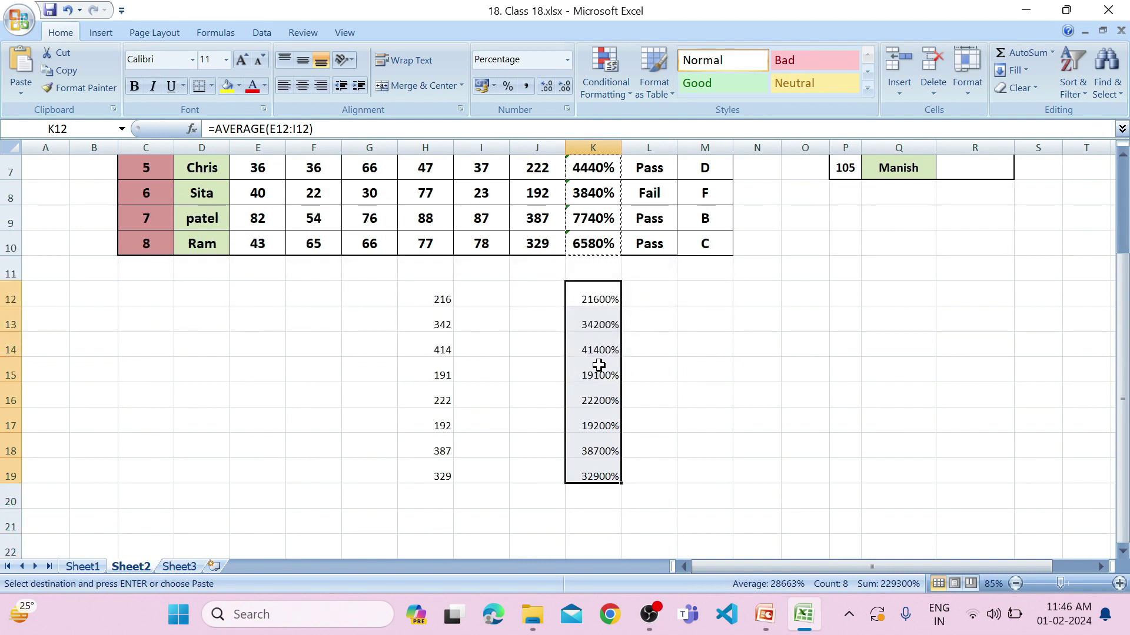
pyautogui.moveTo(601, 426); pyautogui.dragTo(611, 471)
pyautogui.click(610, 471)
pyautogui.click(610, 317)
pyautogui.moveTo(196, 296); pyautogui.dragTo(524, 507)
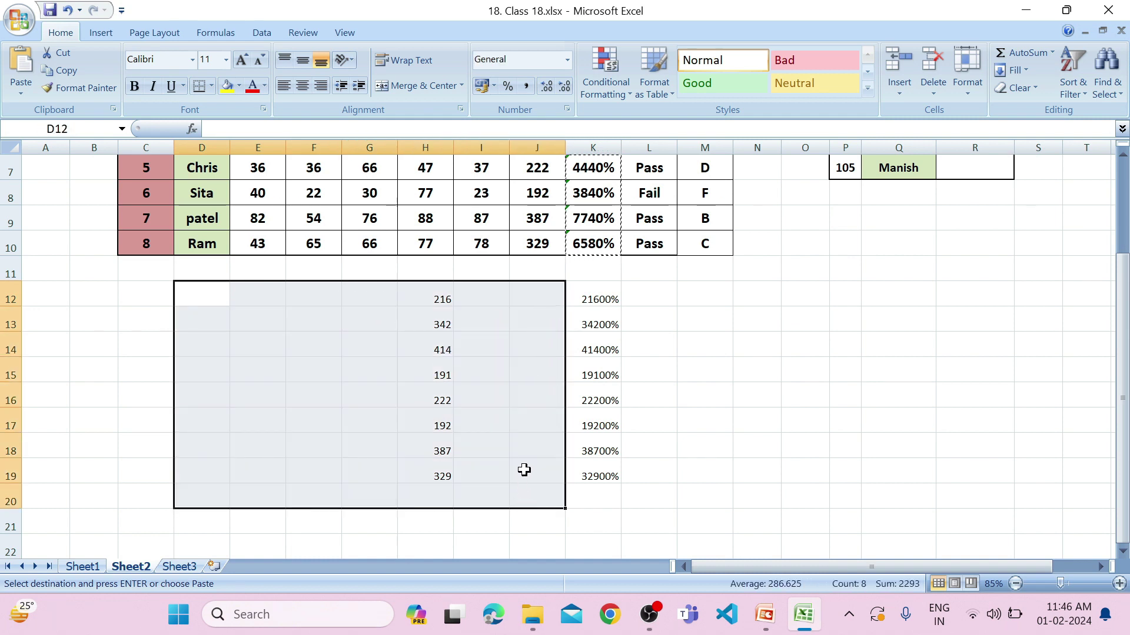
pyautogui.scroll(2, 524, 470)
pyautogui.scroll(-2, 593, 406)
pyautogui.scroll(2, 595, 293)
# Paste the copied Average column K3:K10 from Sheet2 onto L3 of Sheet1 using Formulas and number formats.
pyautogui.moveTo(586, 217); pyautogui.dragTo(609, 385)
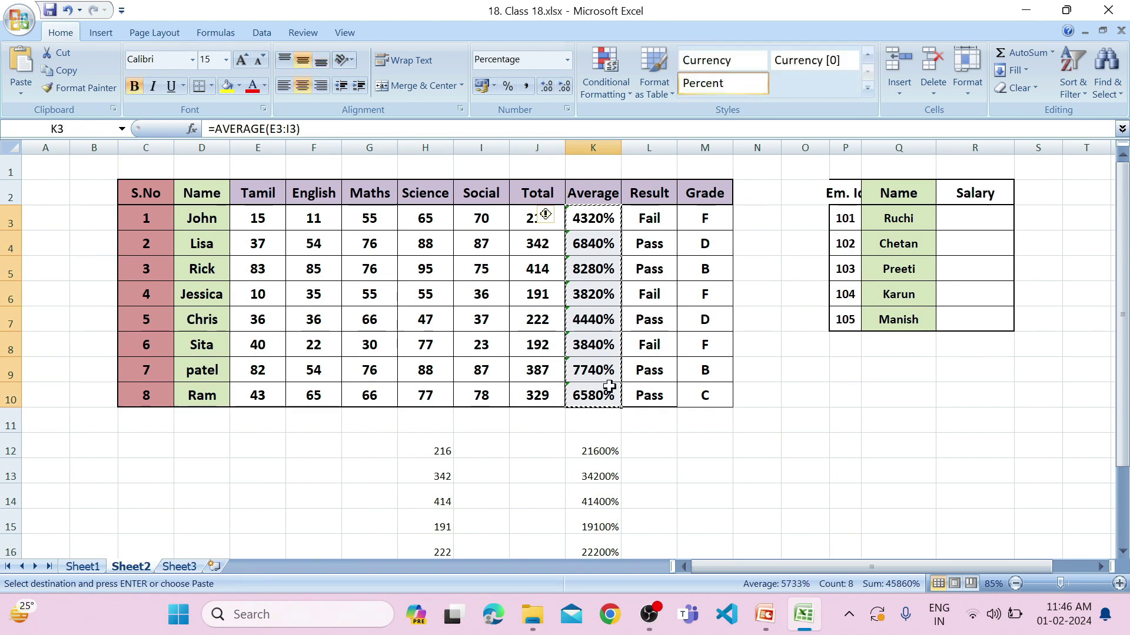
pyautogui.click(83, 567)
pyautogui.click(530, 204)
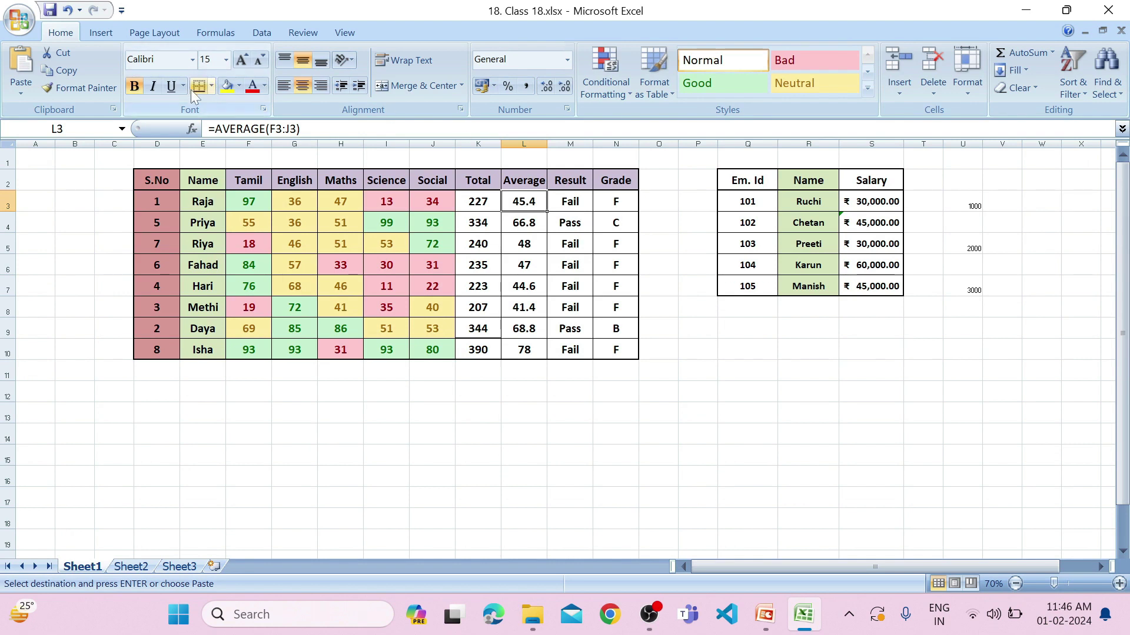
pyautogui.click(21, 90)
pyautogui.click(53, 227)
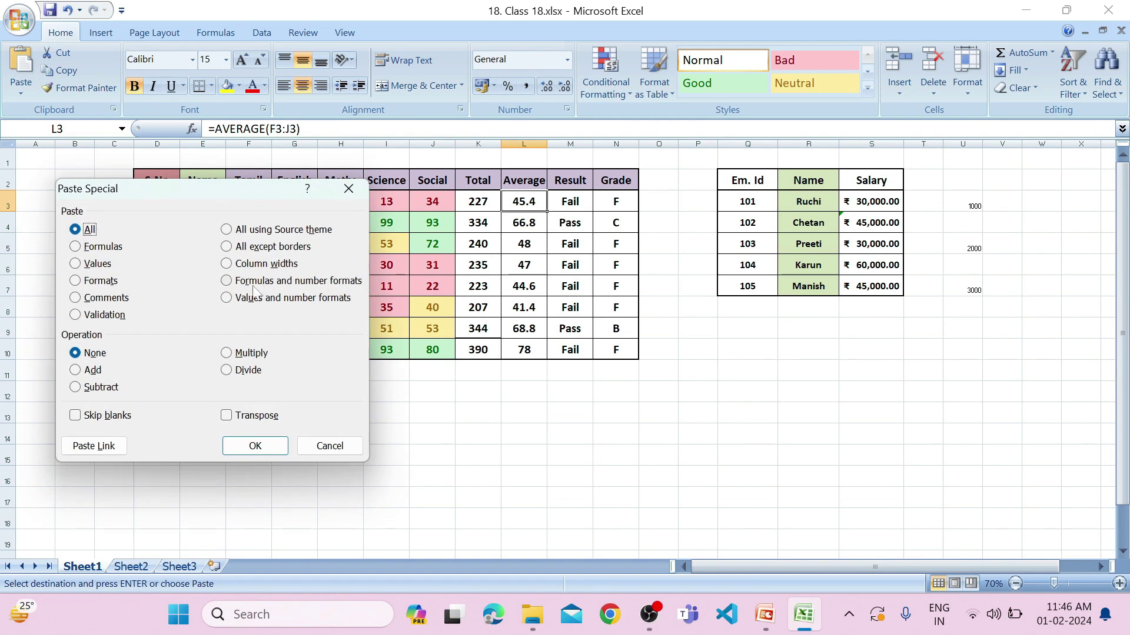
pyautogui.click(227, 281)
pyautogui.click(257, 447)
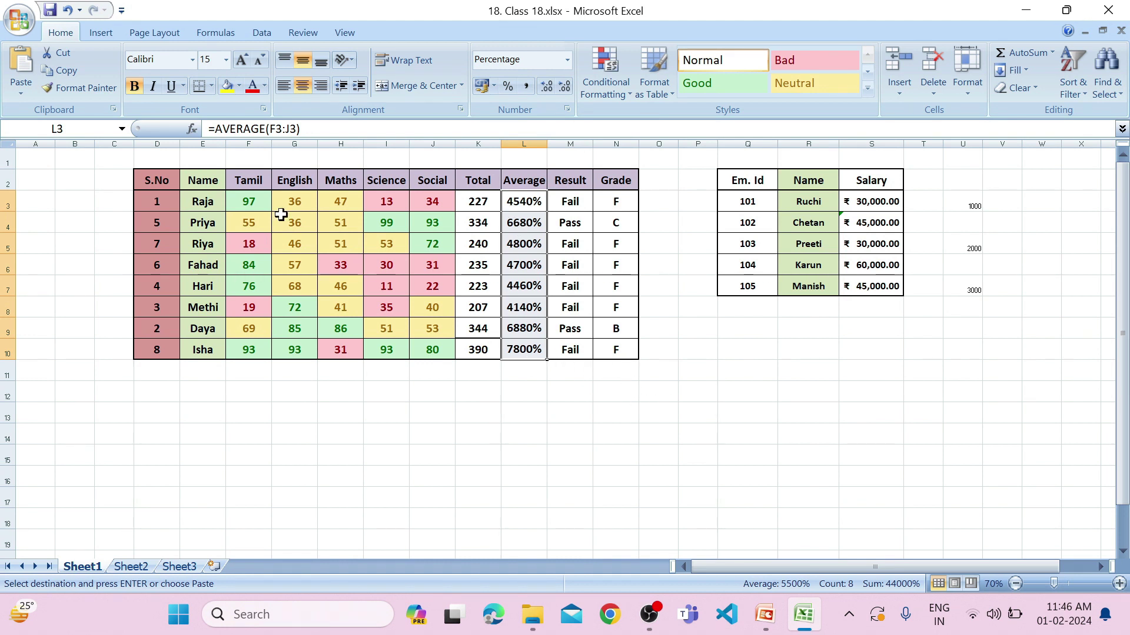
# Review the Paste Special options on Sheet1 and close the dialog without pasting.
pyautogui.hotkey('ctrl', 'alt', 'v')
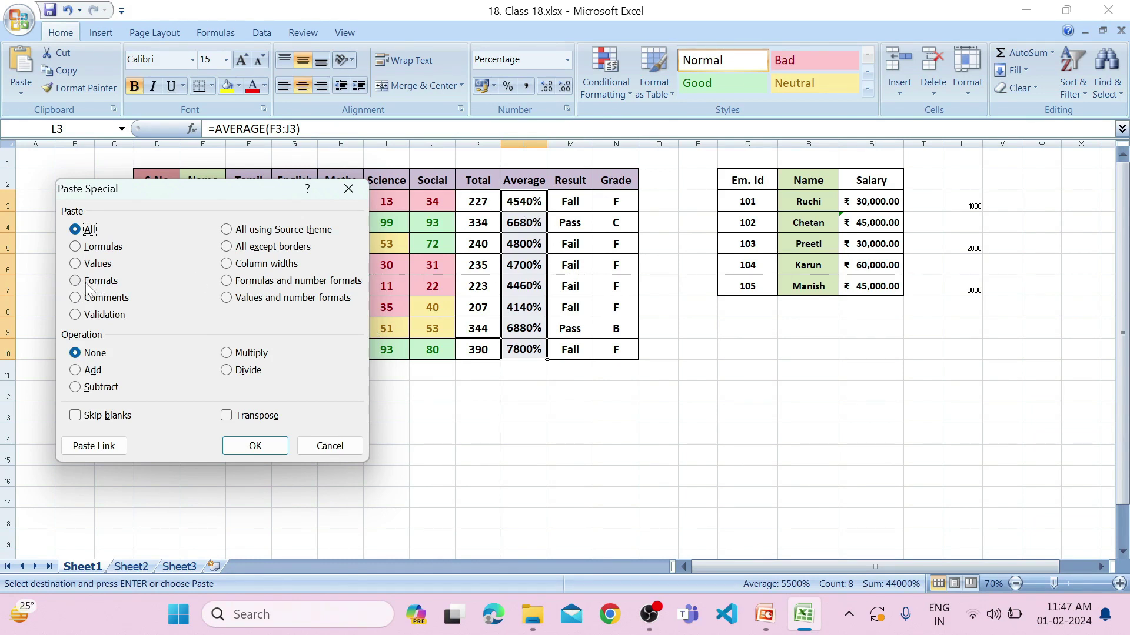
pyautogui.press('Escape')
pyautogui.click(489, 415)
# Copy the color-formatted subject marks F3:J10 on Sheet1.
pyautogui.moveTo(250, 201); pyautogui.dragTo(430, 348)
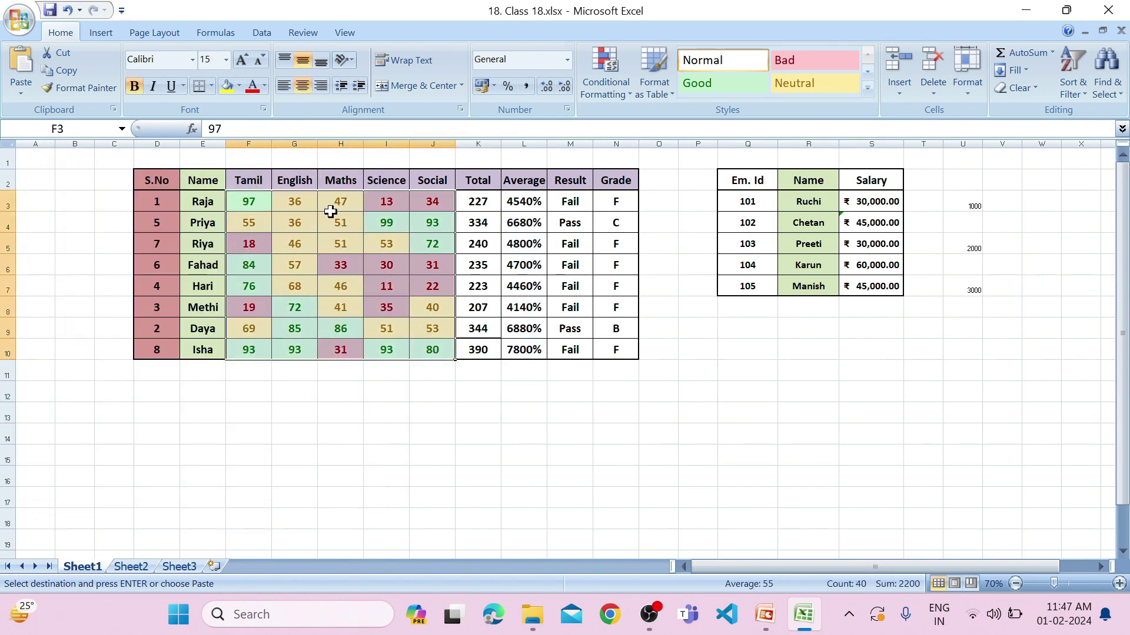
pyautogui.click(431, 461)
pyautogui.moveTo(248, 201); pyautogui.dragTo(433, 350)
pyautogui.click(432, 351)
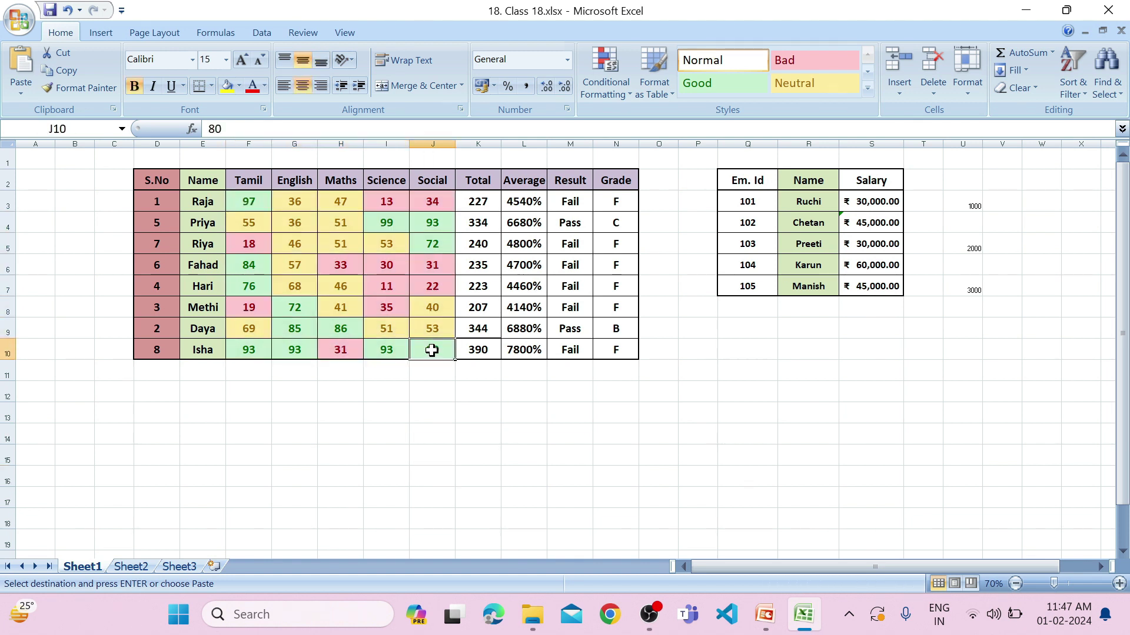
pyautogui.moveTo(247, 201); pyautogui.dragTo(436, 349)
pyautogui.hotkey('ctrl', 'c')
# Apply only the formats of the copied marks to E3:I10 on Sheet2 with the Paste Special option Formats.
pyautogui.click(126, 567)
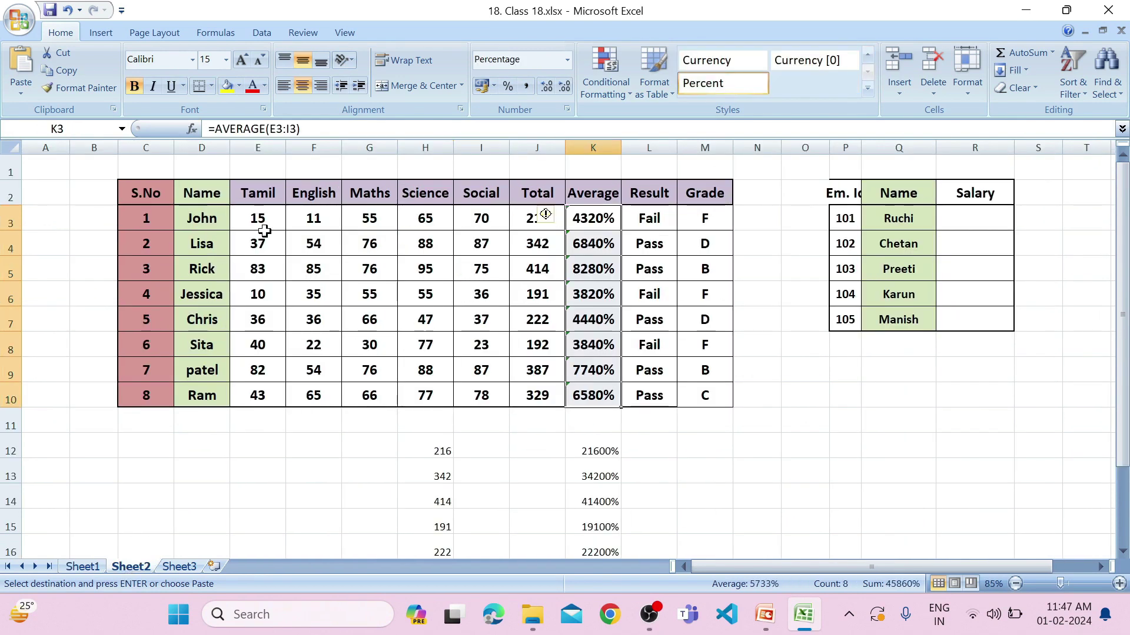
pyautogui.moveTo(256, 216); pyautogui.dragTo(480, 388)
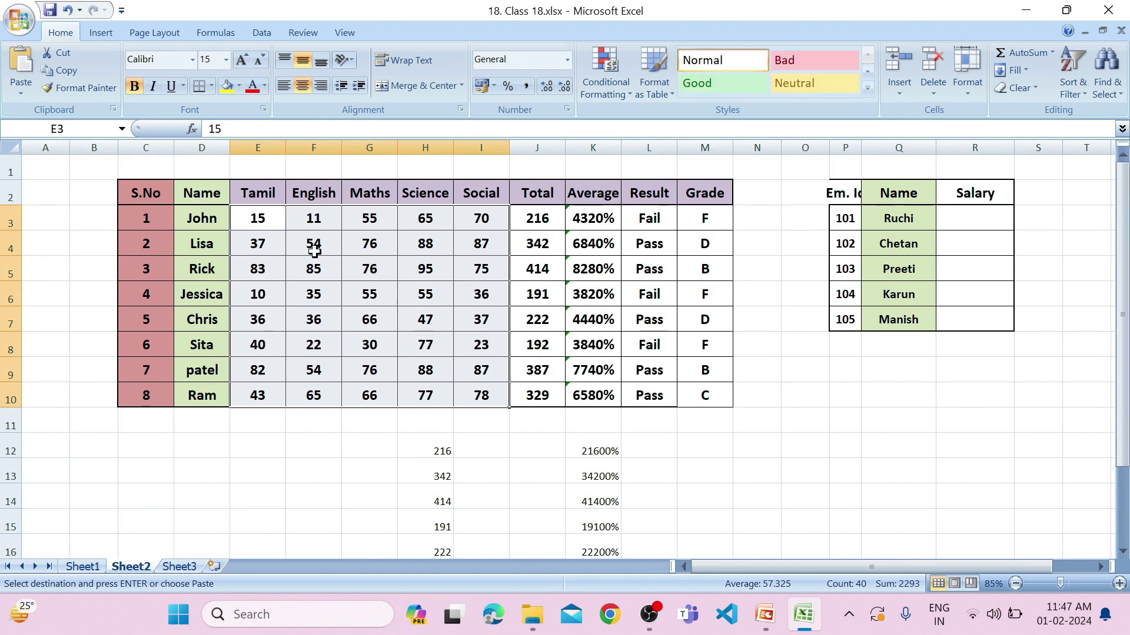
pyautogui.click(26, 96)
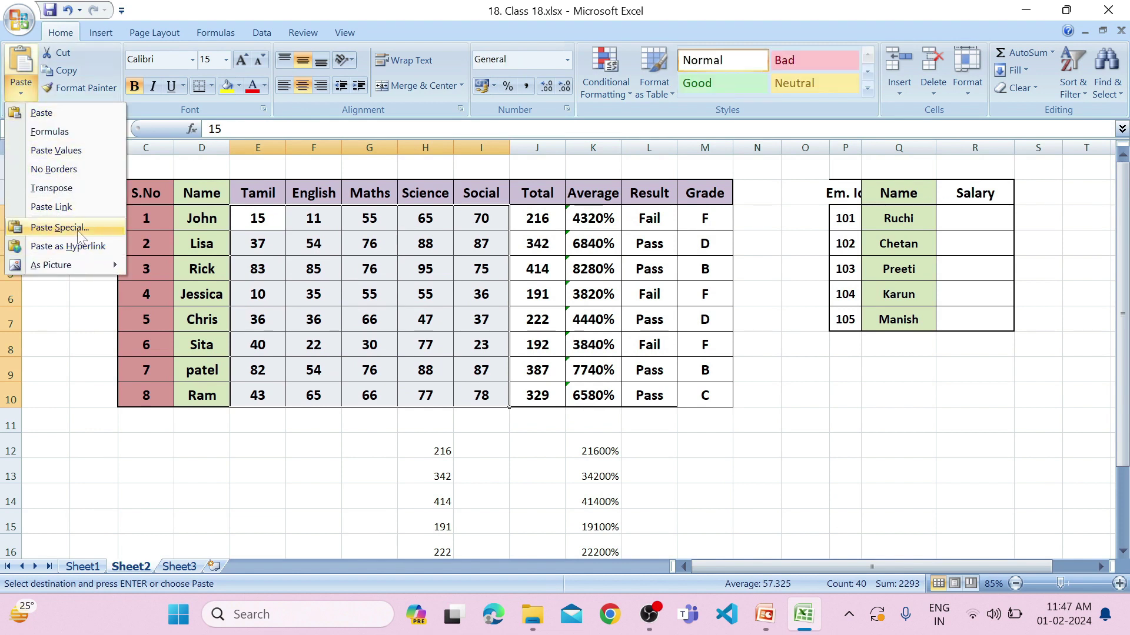
pyautogui.click(80, 231)
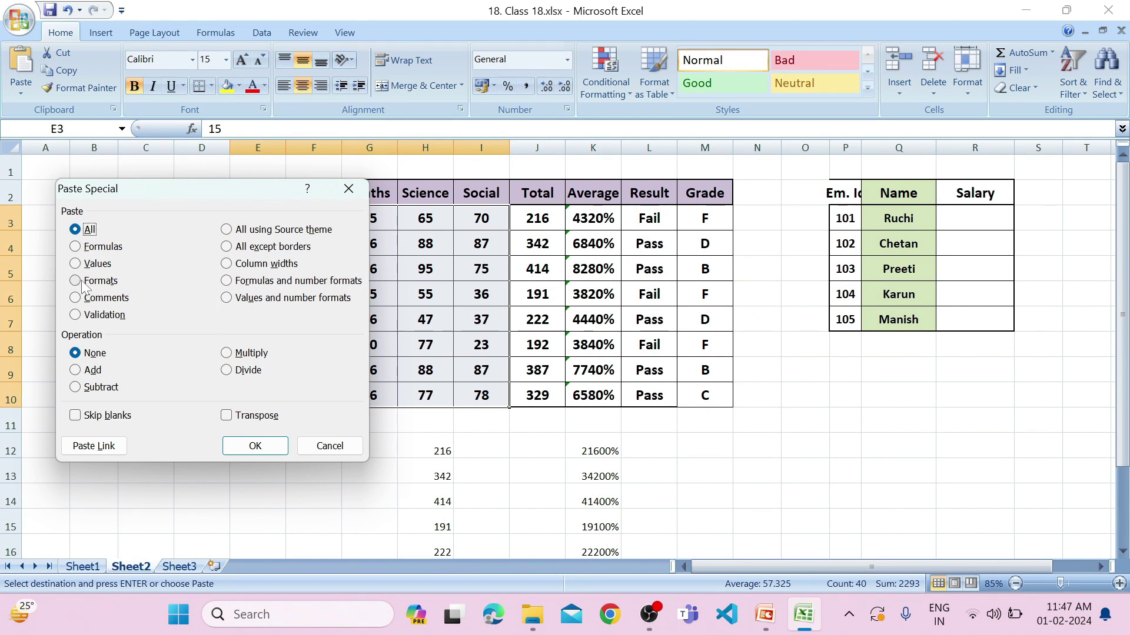
pyautogui.click(83, 284)
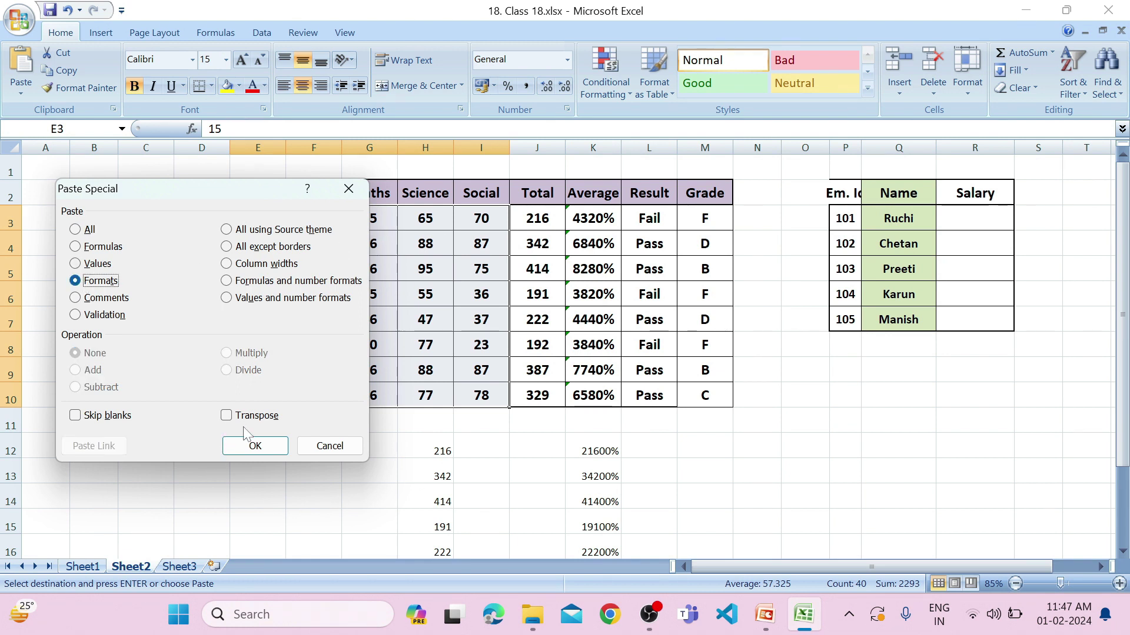
pyautogui.click(253, 446)
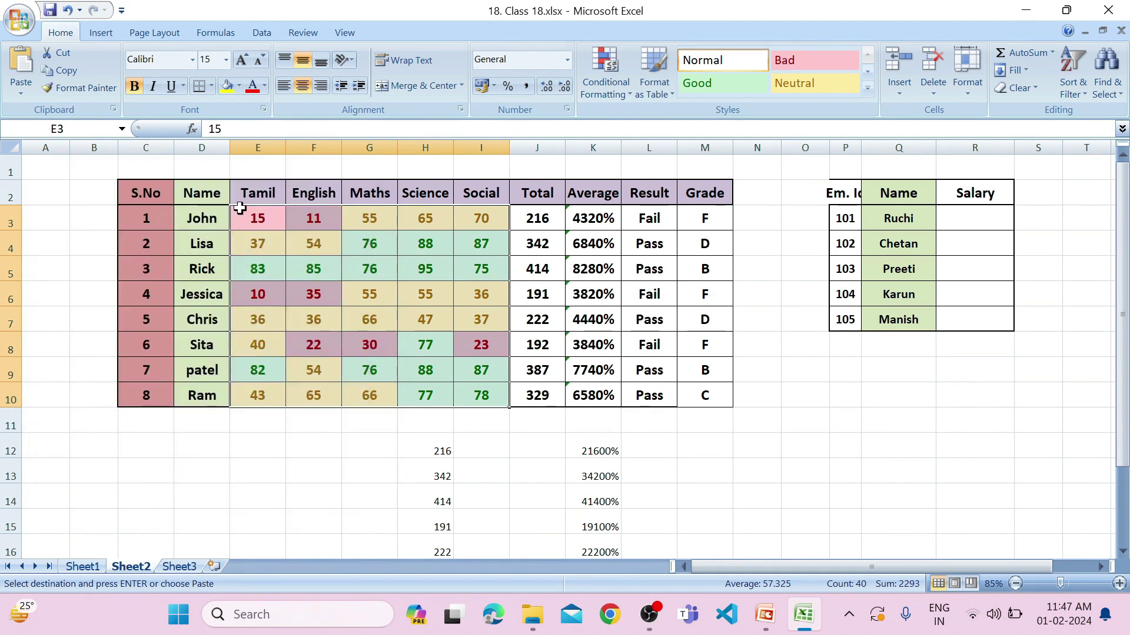
pyautogui.click(421, 291)
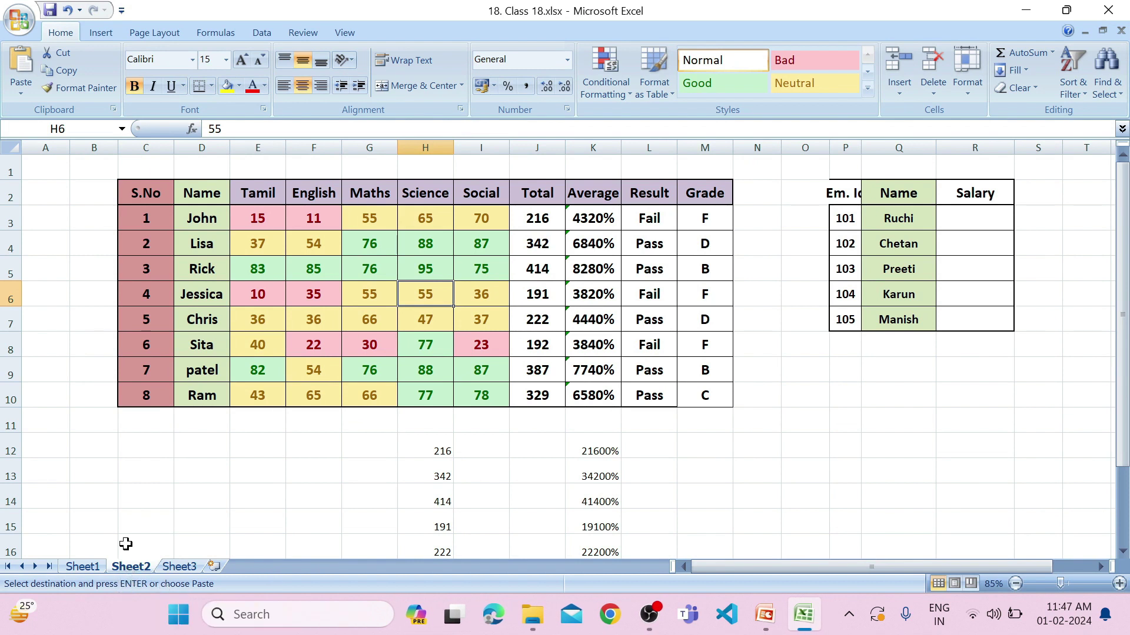
# Return to Sheet1, look over the Comments option in Paste Special and close the dialog without pasting.
pyautogui.click(83, 566)
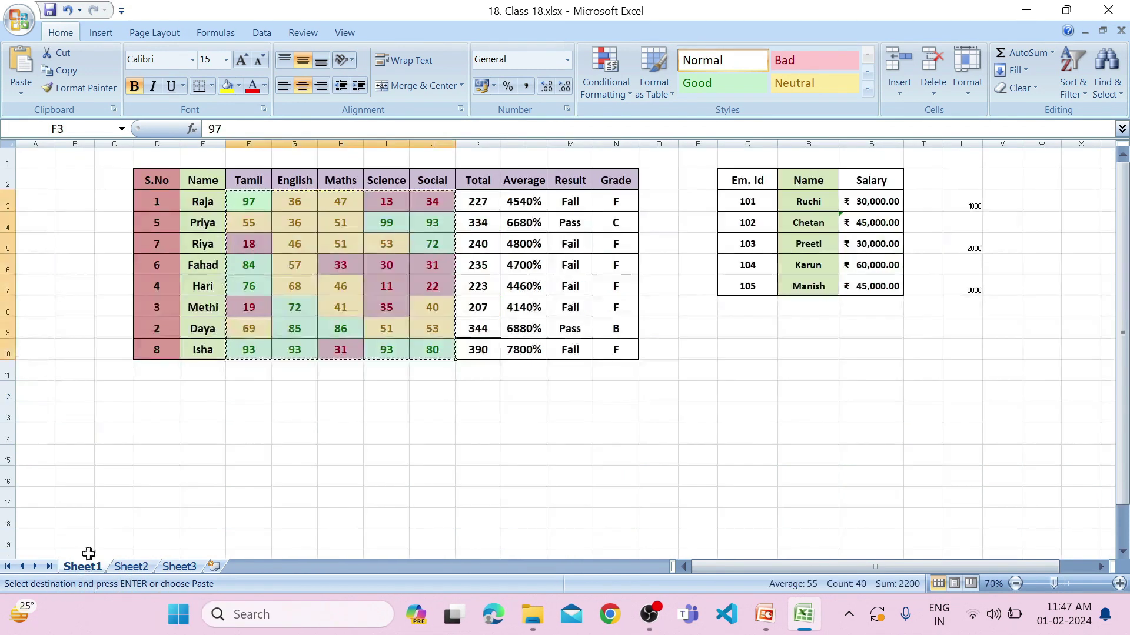
pyautogui.click(21, 89)
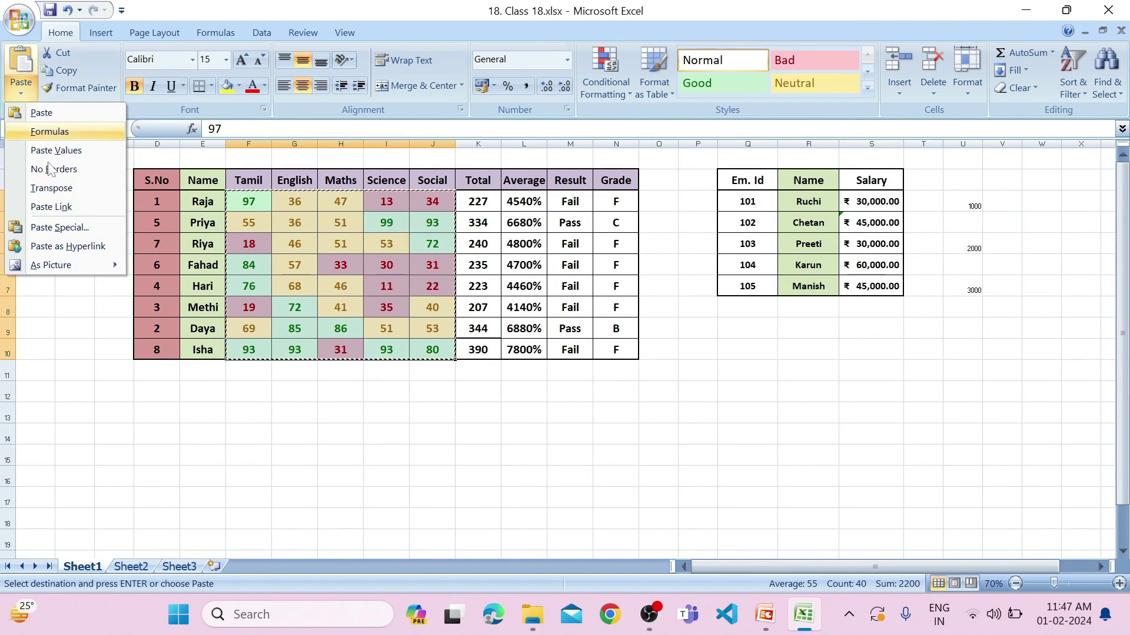
pyautogui.click(59, 227)
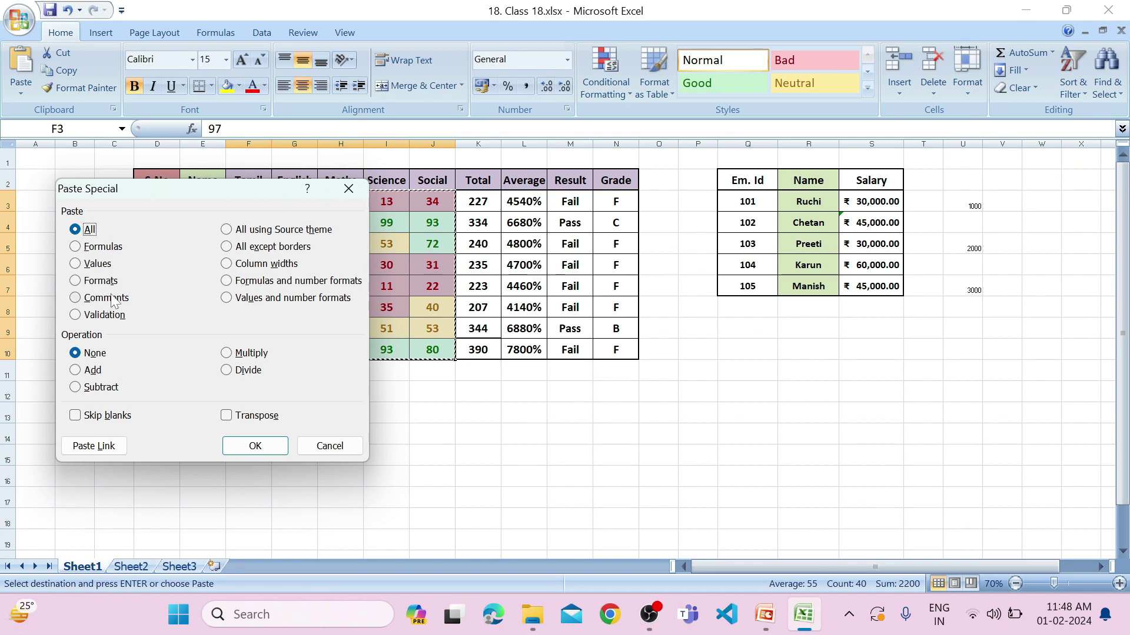
pyautogui.press('Escape')
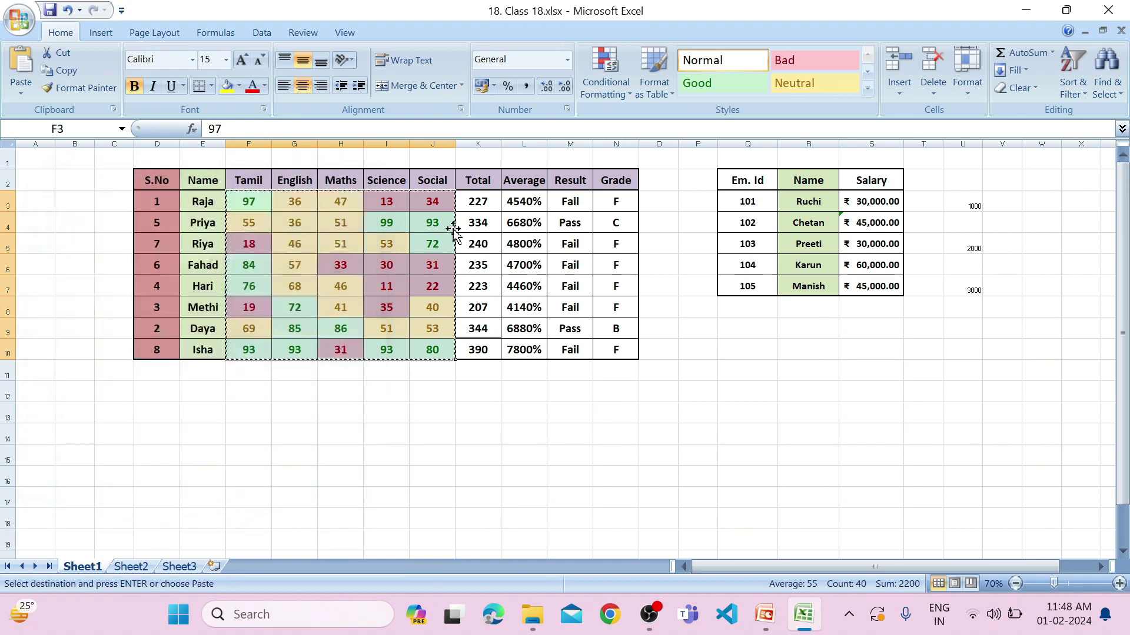
# Add the comment "this is grade value" to grade cell N3 on Sheet1.
pyautogui.click(624, 204)
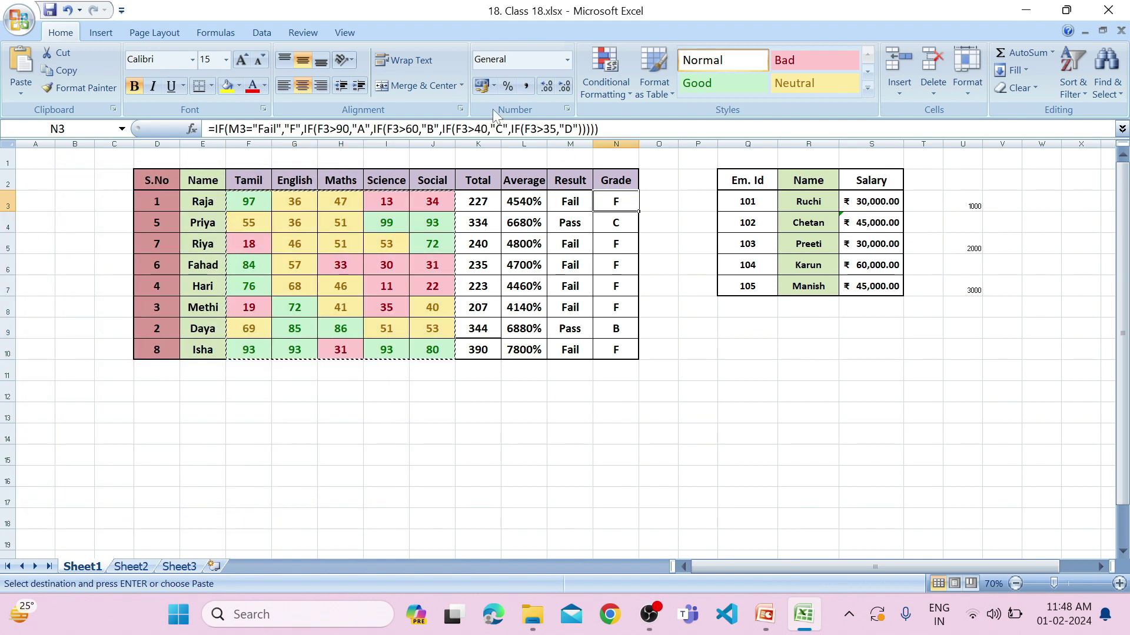
pyautogui.click(288, 32)
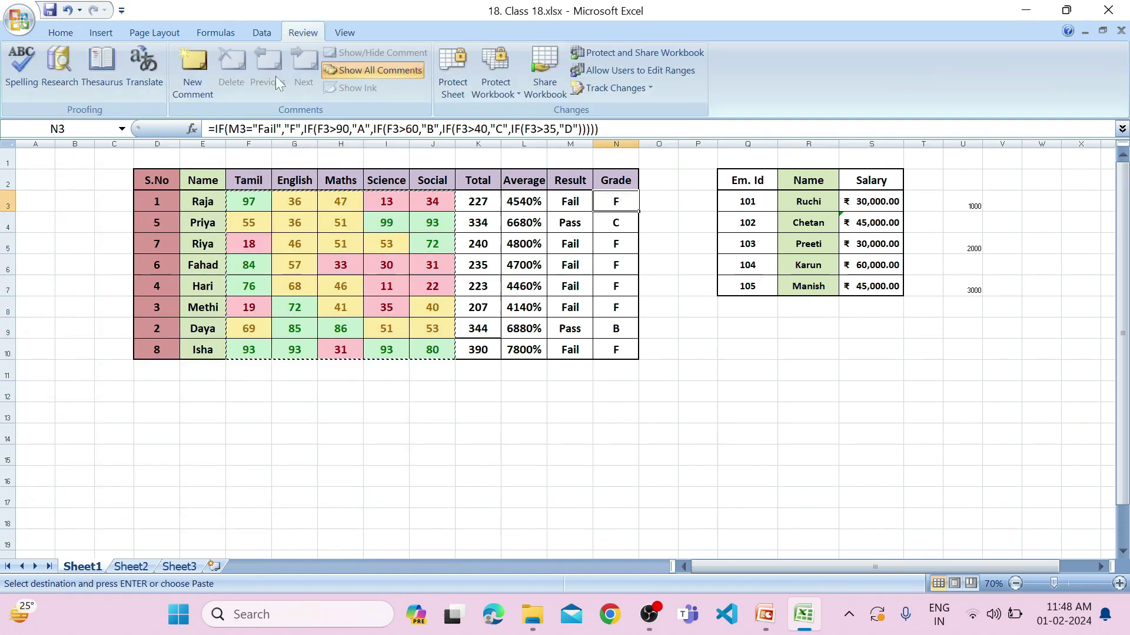
pyautogui.click(192, 67)
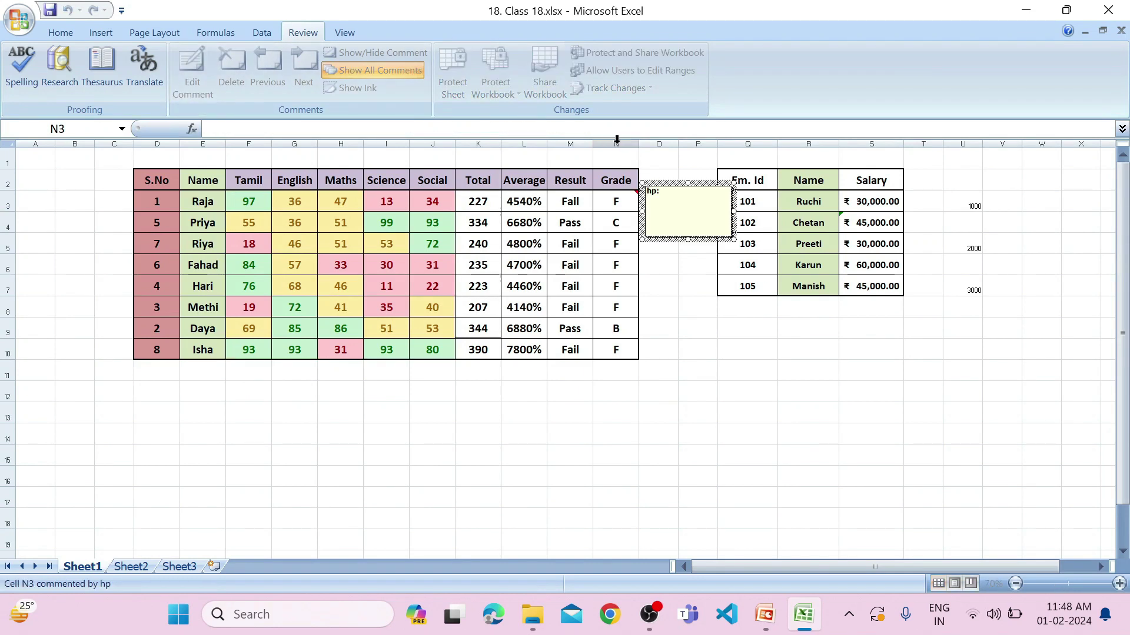
pyautogui.write('this is grade value')
pyautogui.click(697, 305)
# Copy N3 and paste only its comment onto the Grade cells M3:M10 of Sheet2 with the Paste Special option Comments.
pyautogui.click(617, 200)
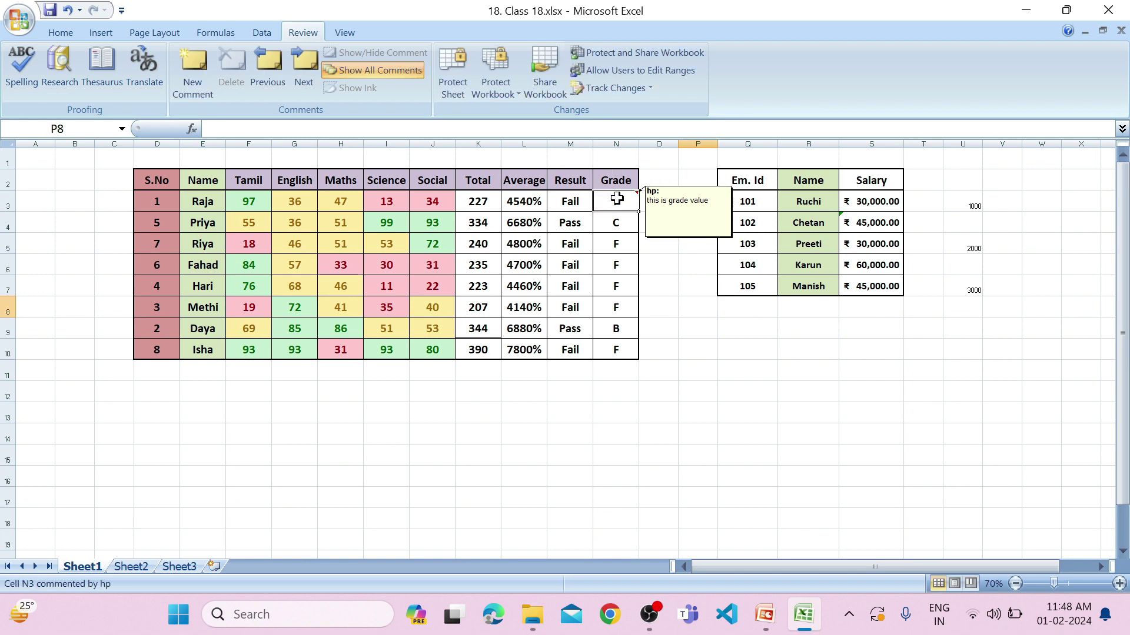
pyautogui.rightClick(620, 202)
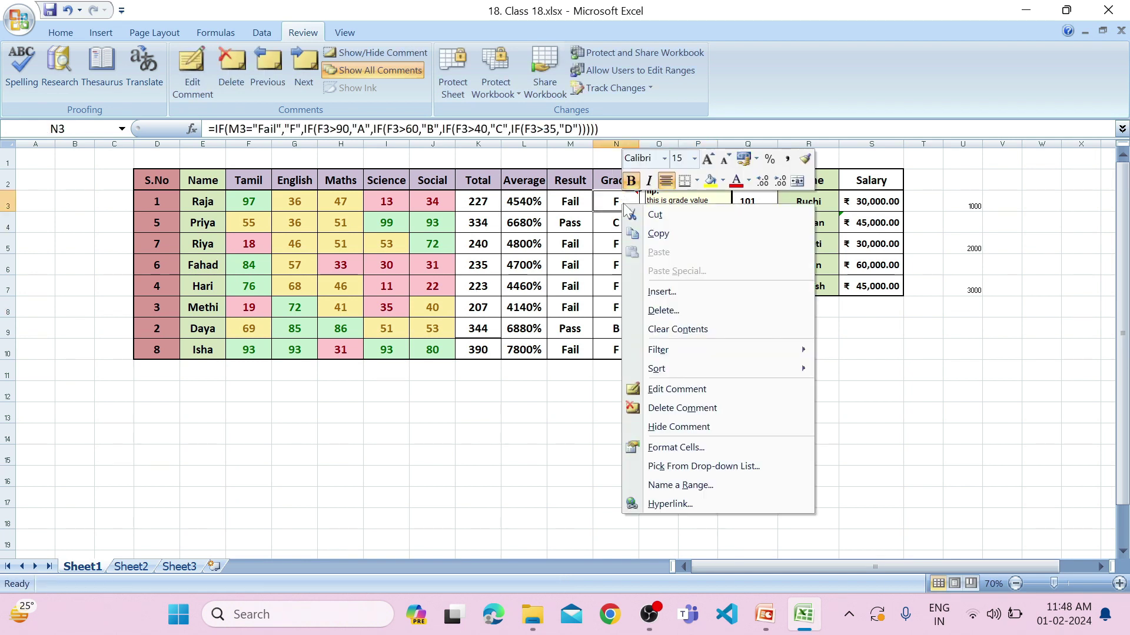
pyautogui.click(652, 232)
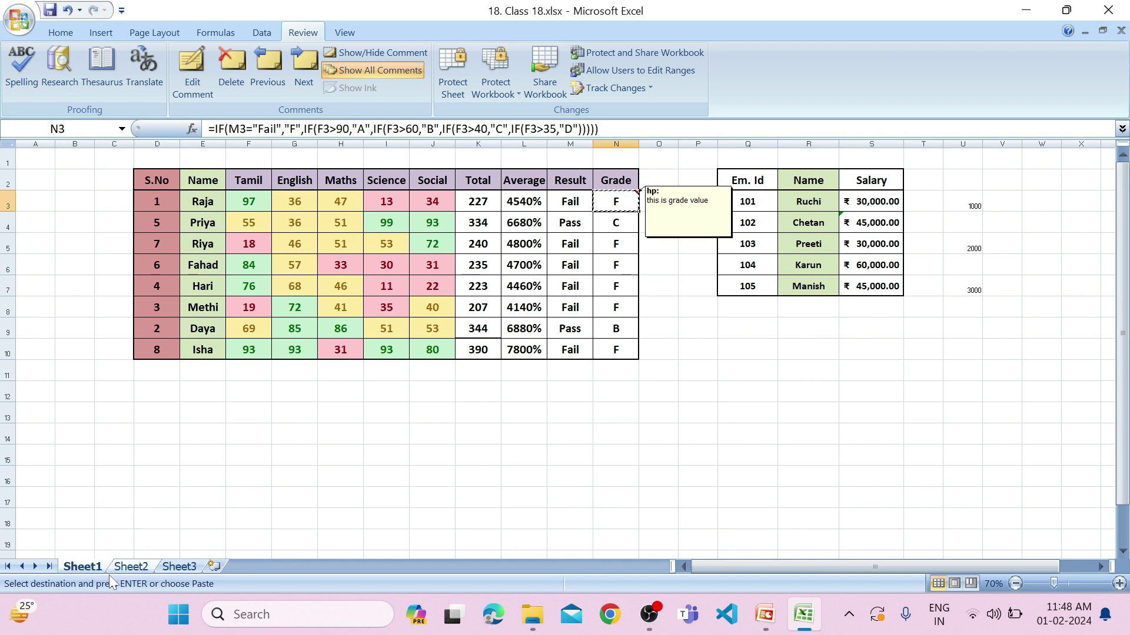
pyautogui.click(130, 567)
pyautogui.moveTo(704, 219); pyautogui.dragTo(703, 395)
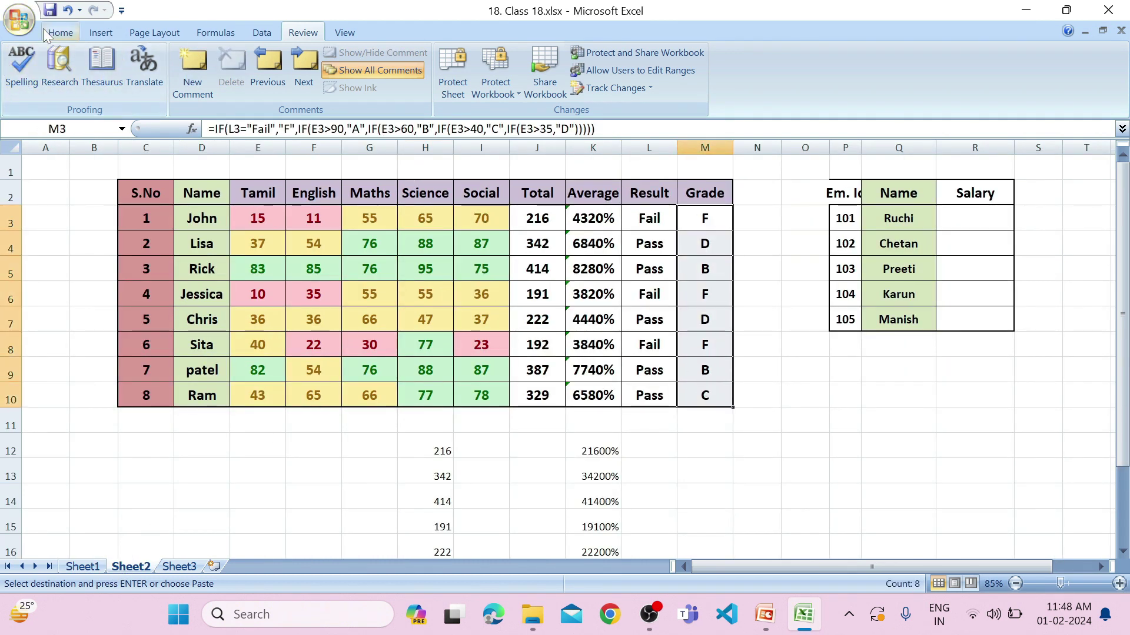
pyautogui.click(60, 32)
pyautogui.click(21, 90)
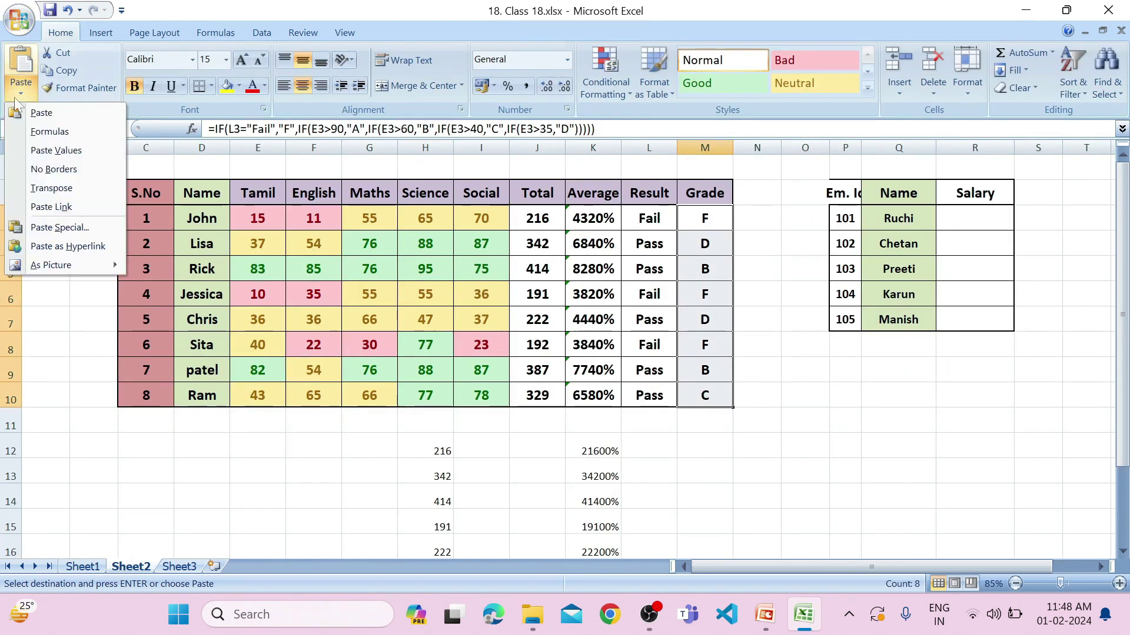
pyautogui.click(59, 227)
pyautogui.click(82, 300)
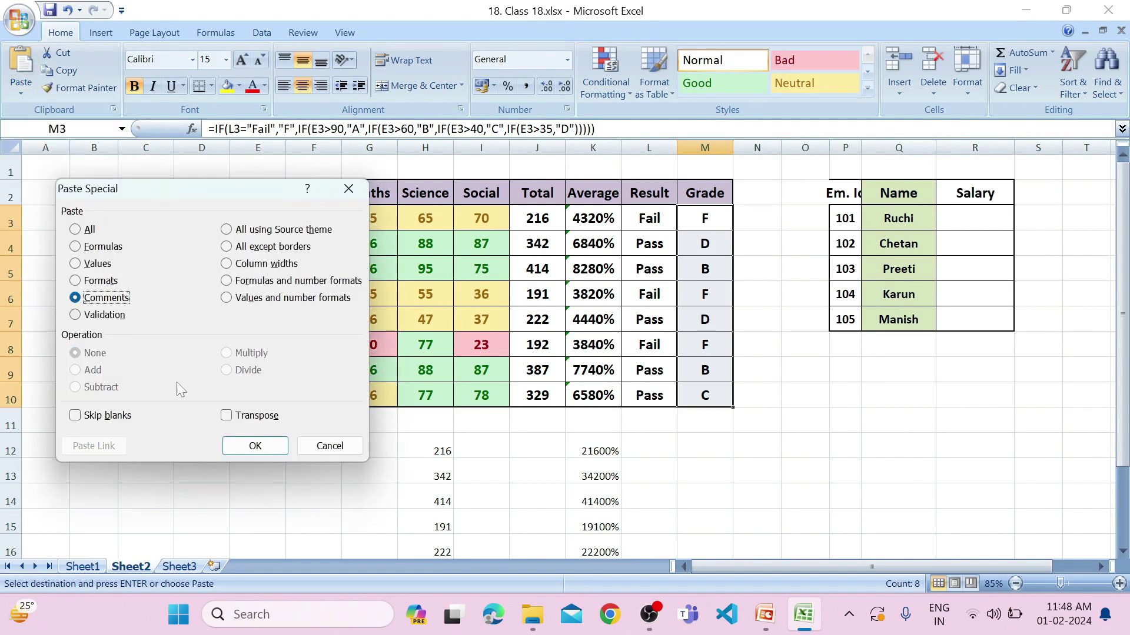
pyautogui.click(255, 445)
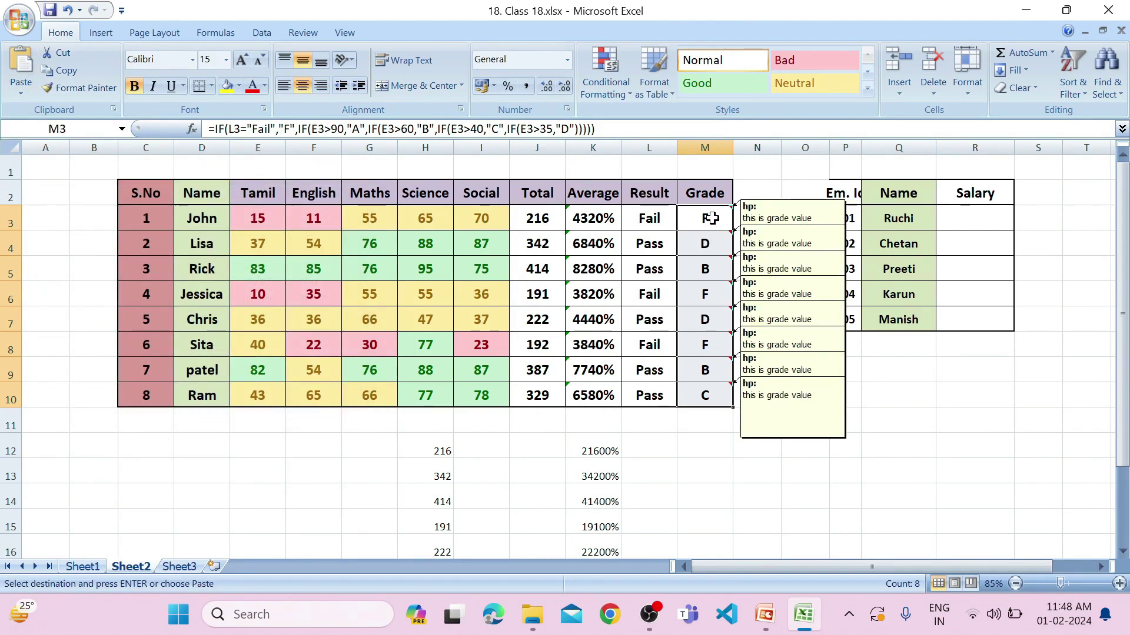
pyautogui.press('Escape')
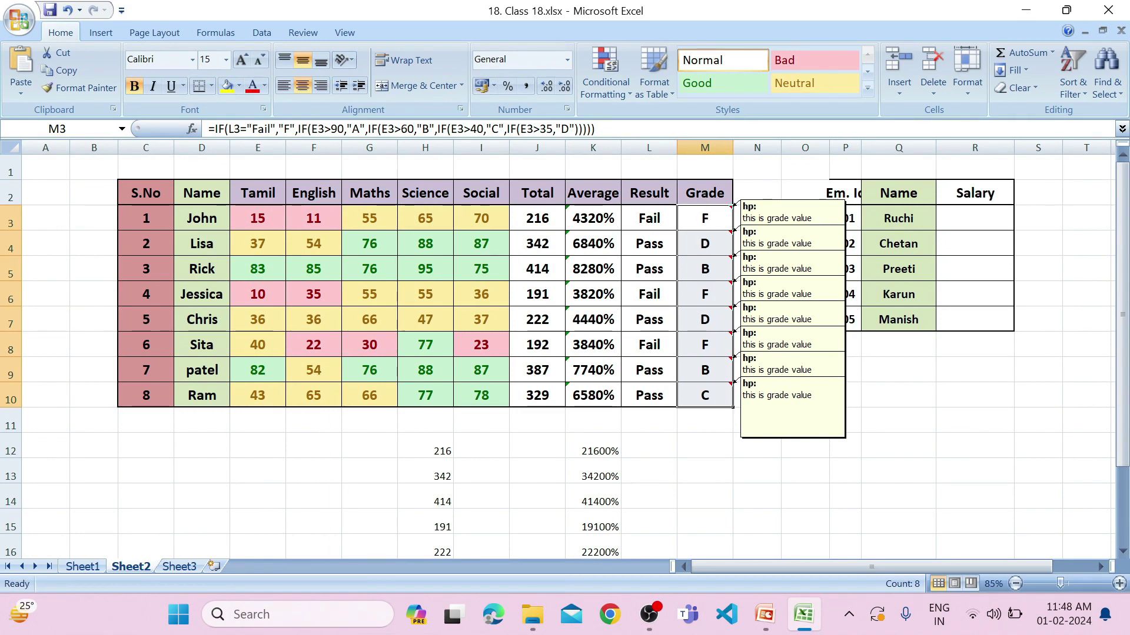
# Review the available paste options on Sheet2.
pyautogui.click(891, 418)
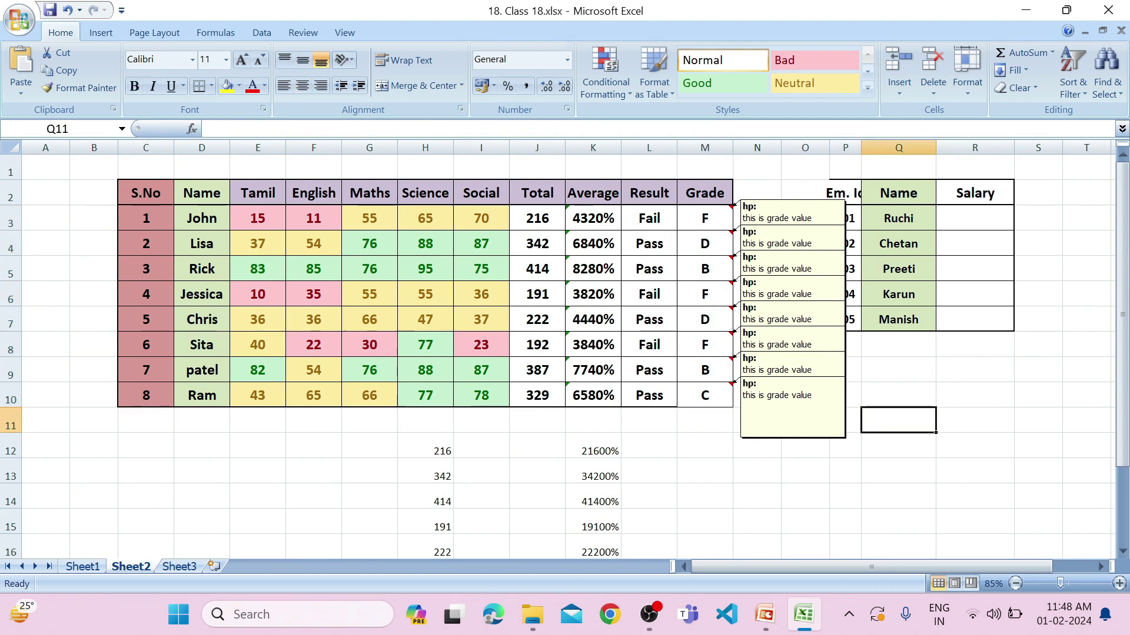
pyautogui.click(18, 96)
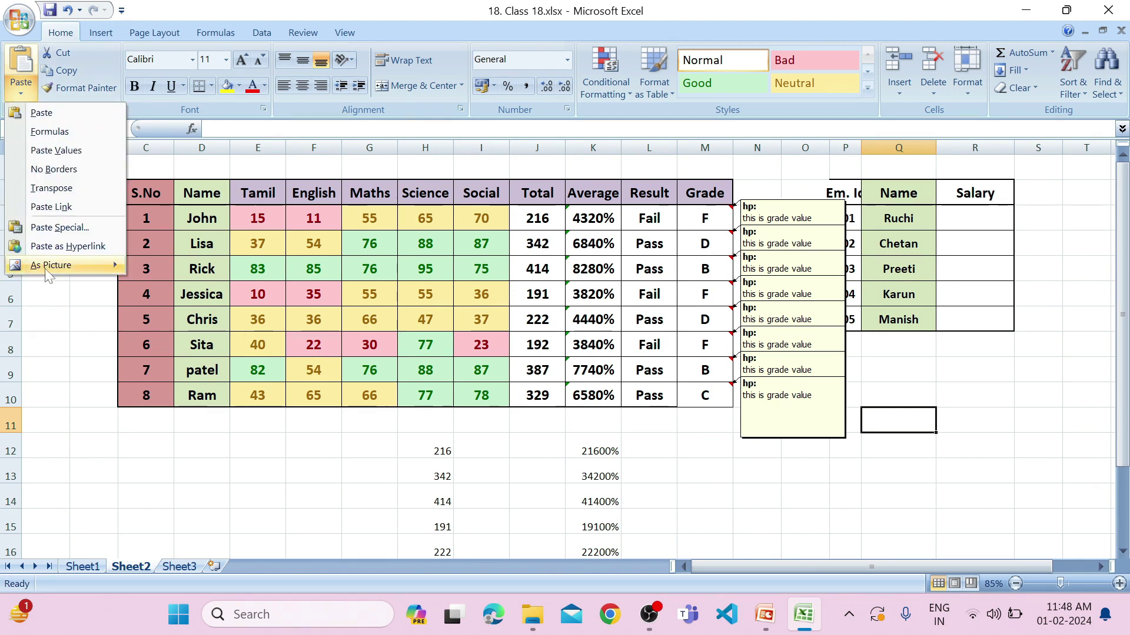
pyautogui.click(41, 213)
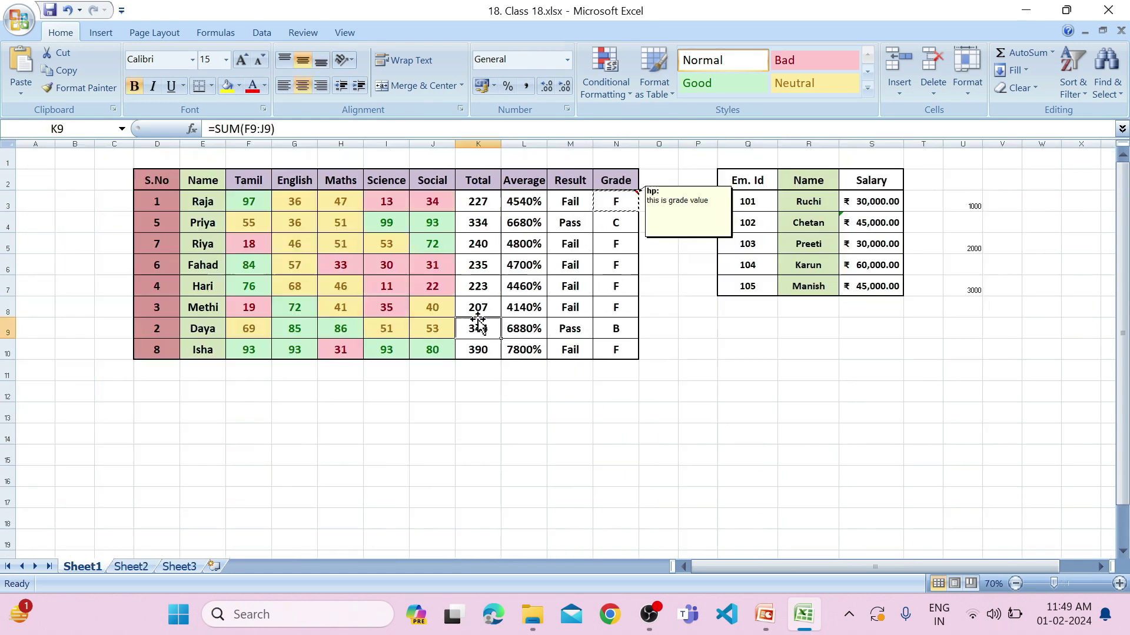
# Set data validation on the Total cells K3:K10 of Sheet1 to allow whole numbers between 1 and 500.
pyautogui.moveTo(477, 203); pyautogui.dragTo(483, 348)
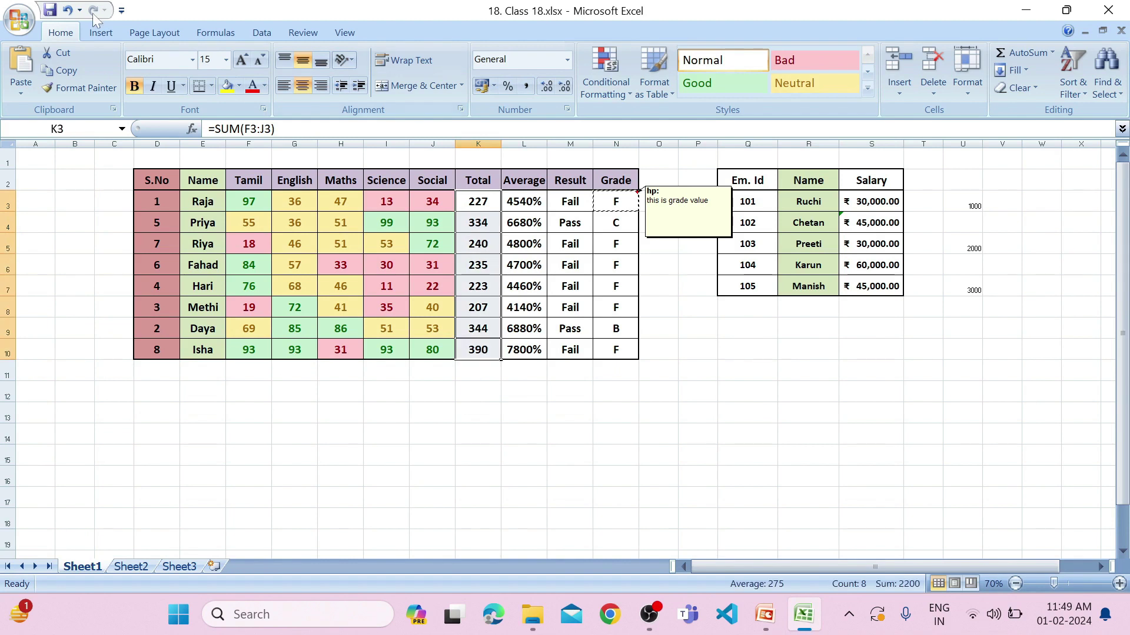
pyautogui.click(259, 35)
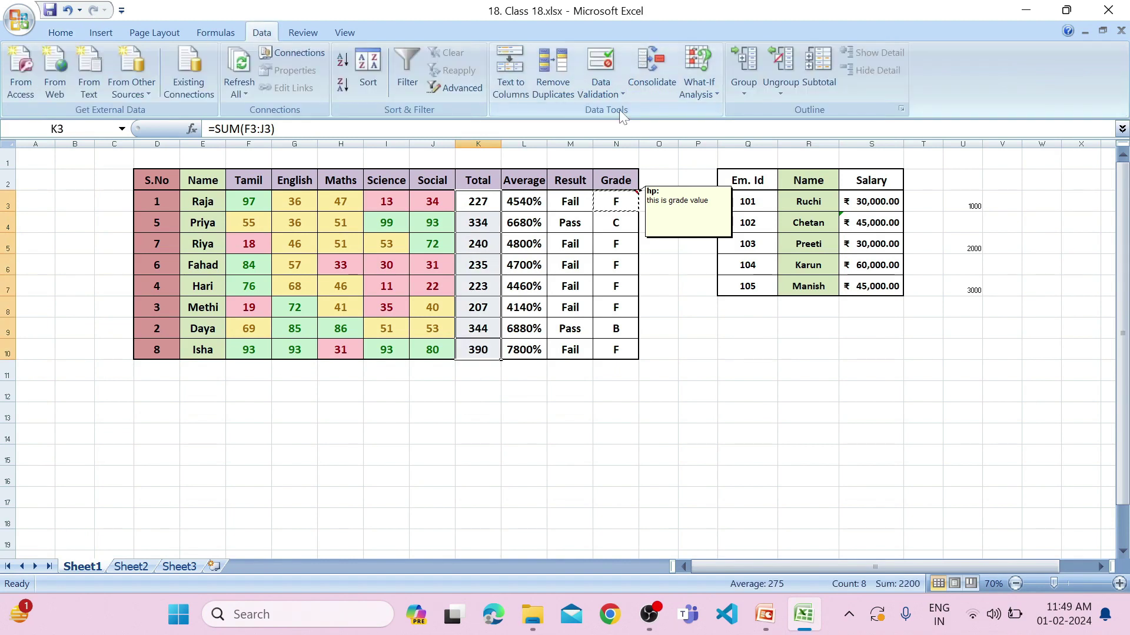
pyautogui.click(618, 94)
pyautogui.click(636, 112)
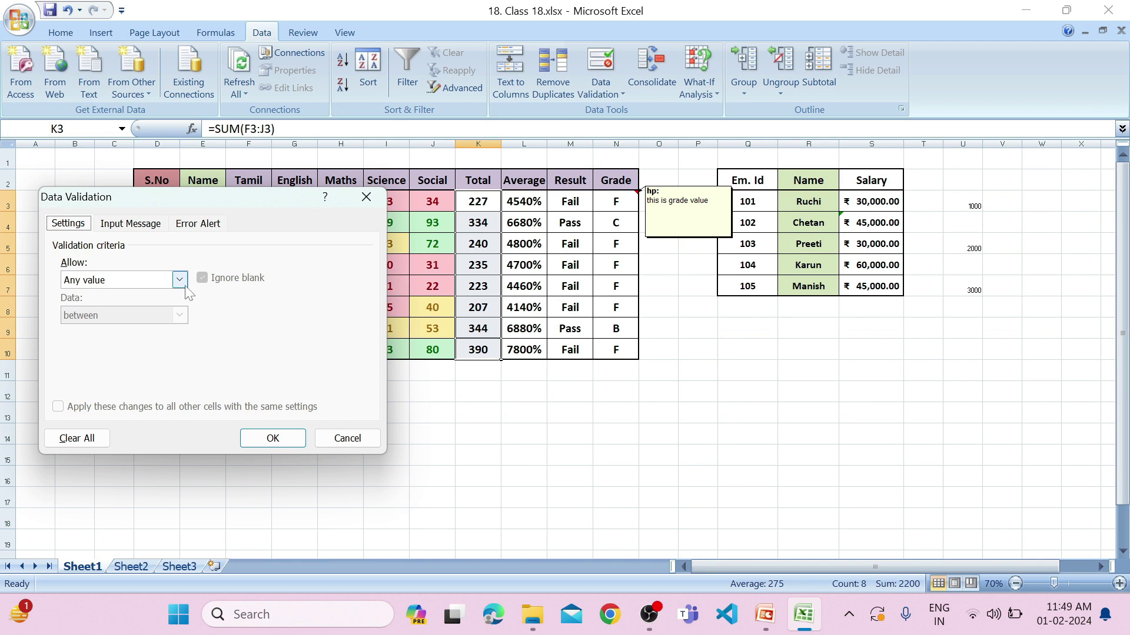
pyautogui.click(180, 280)
pyautogui.click(151, 305)
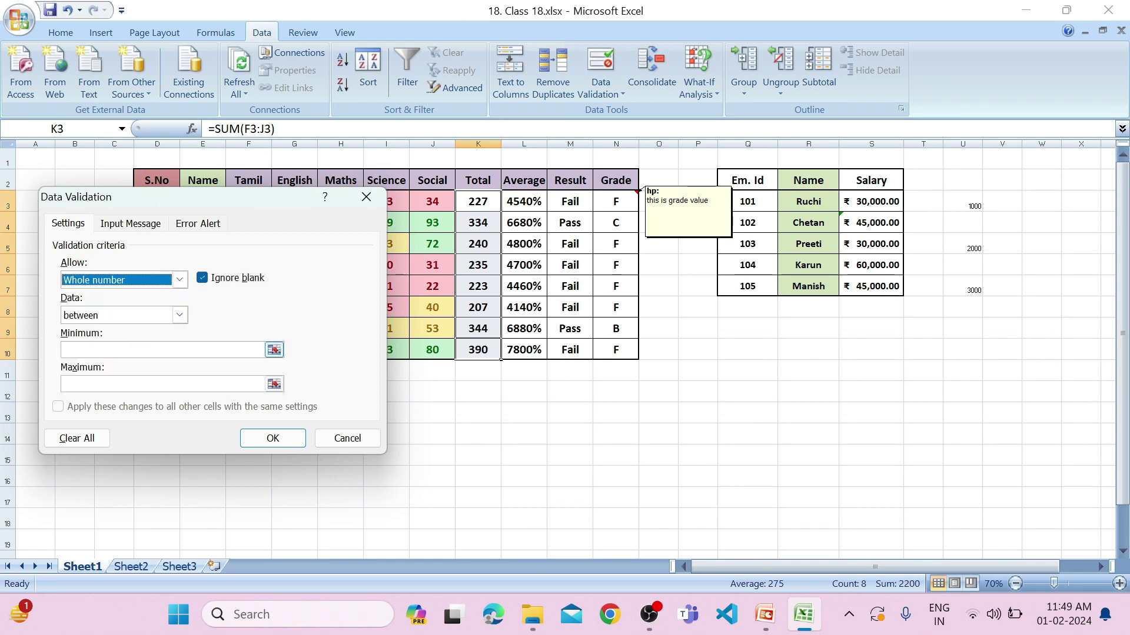
pyautogui.click(247, 351)
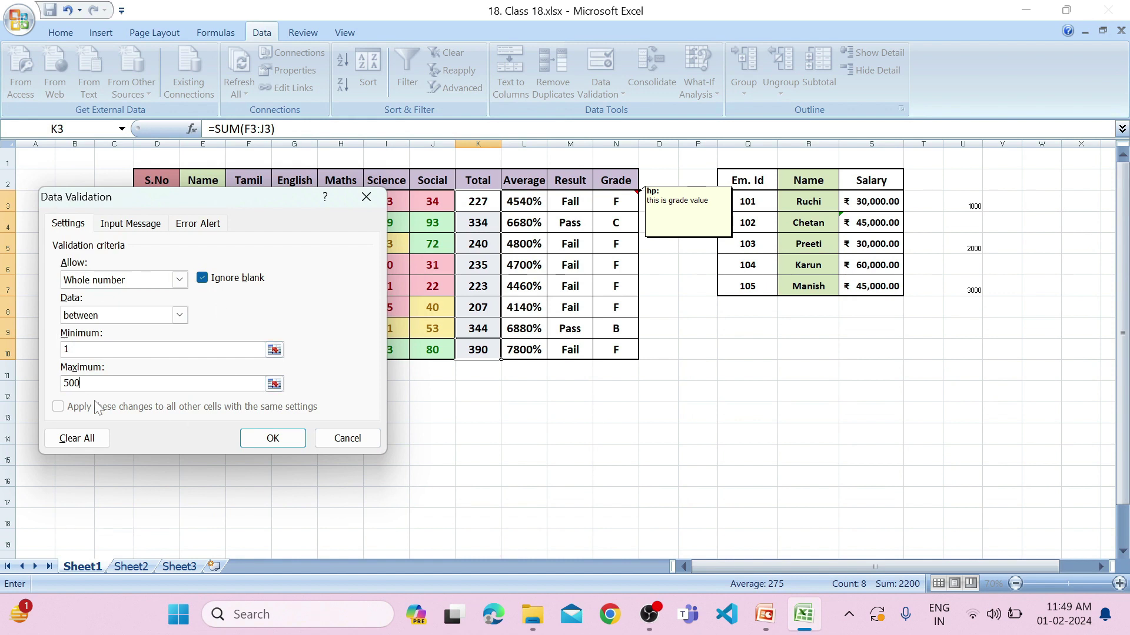
pyautogui.click(274, 438)
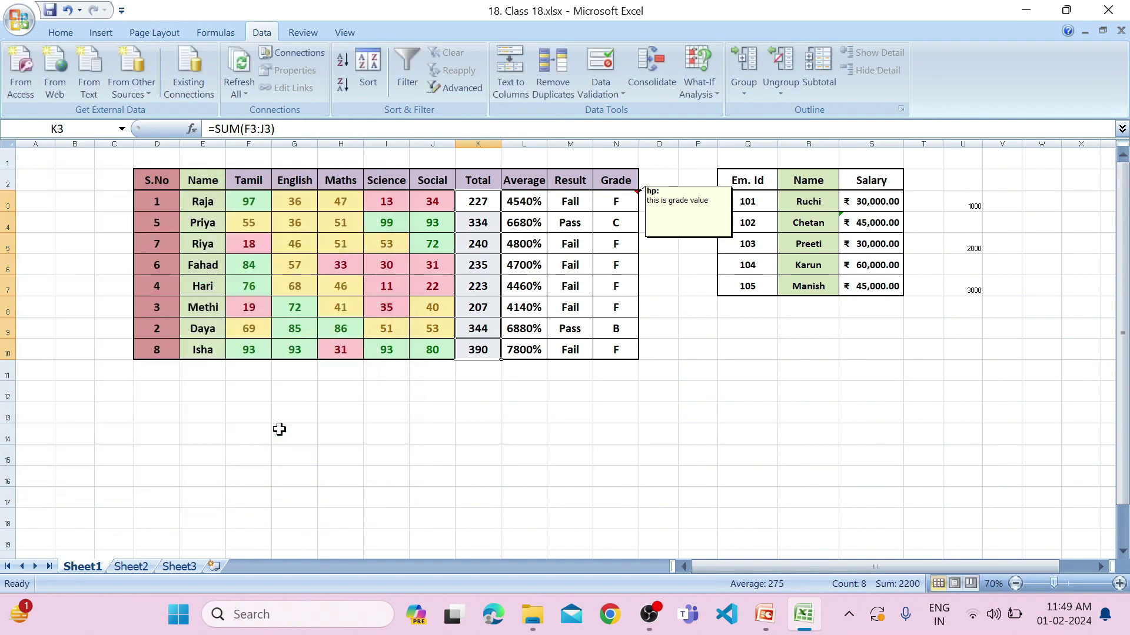
# Try to enter 501 in Total cell K6 of Sheet1 to test the validation rule.
pyautogui.click(489, 263)
pyautogui.write('501')
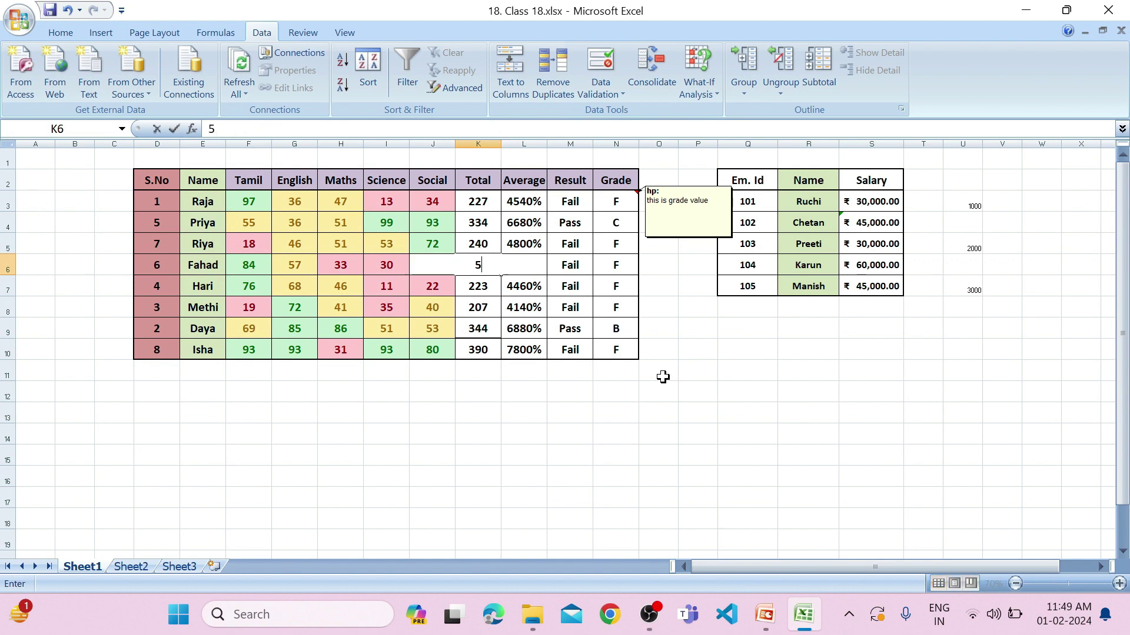
pyautogui.press('Return')
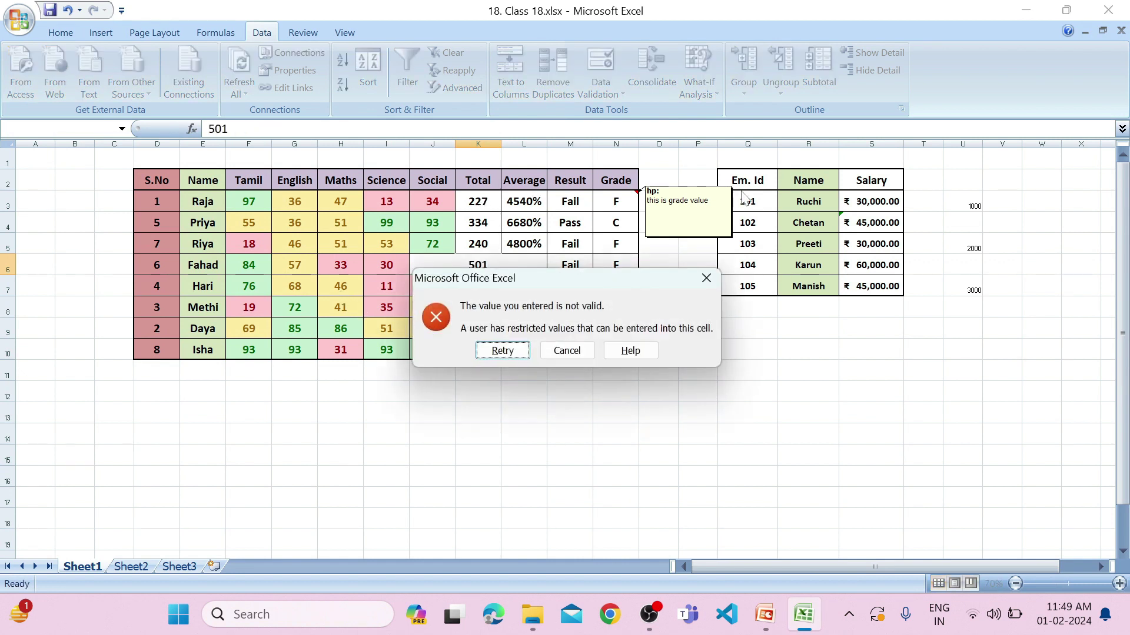
pyautogui.click(713, 279)
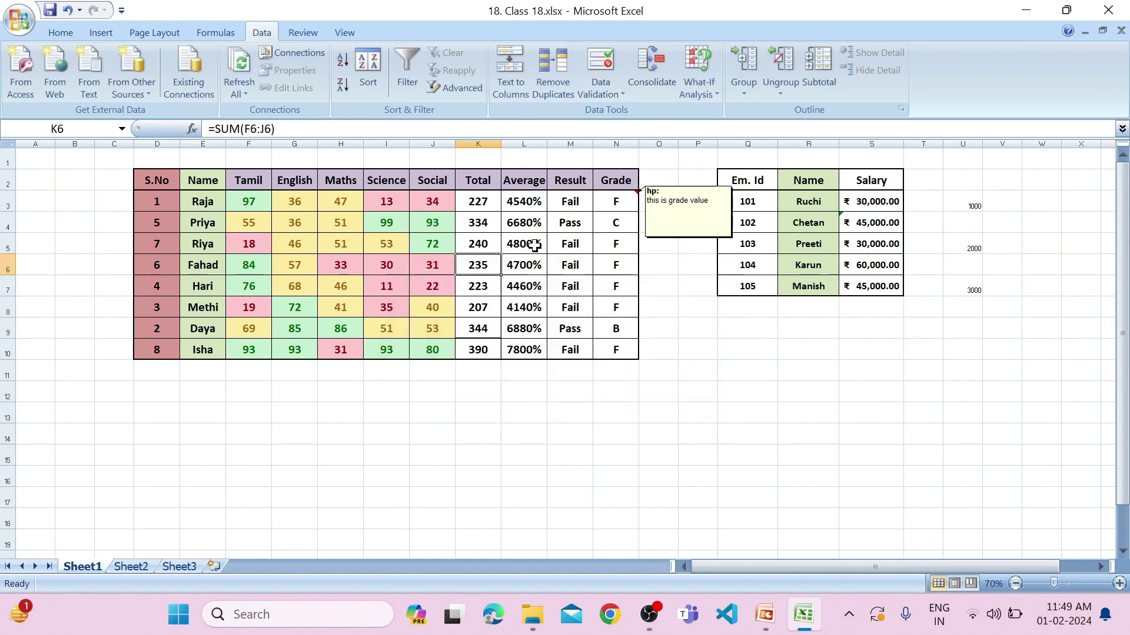
# Copy the Total cells K3:K10 and paste only their validation onto J3:J10 of Sheet2 with the Paste Special option Validation.
pyautogui.moveTo(477, 201); pyautogui.dragTo(483, 344)
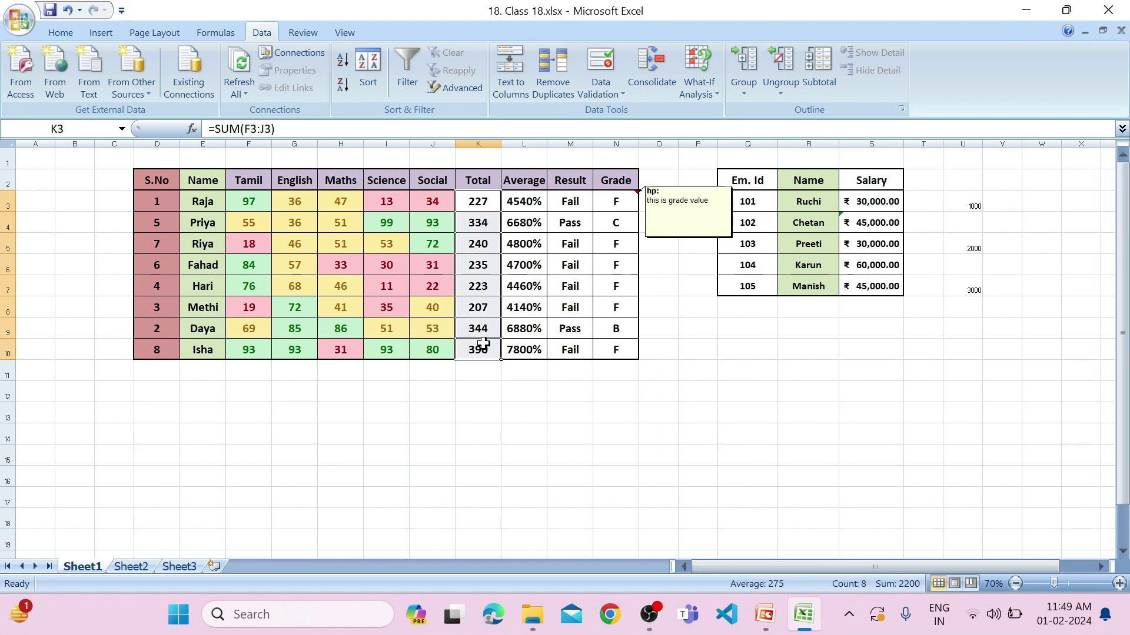
pyautogui.hotkey('ctrl', 'c')
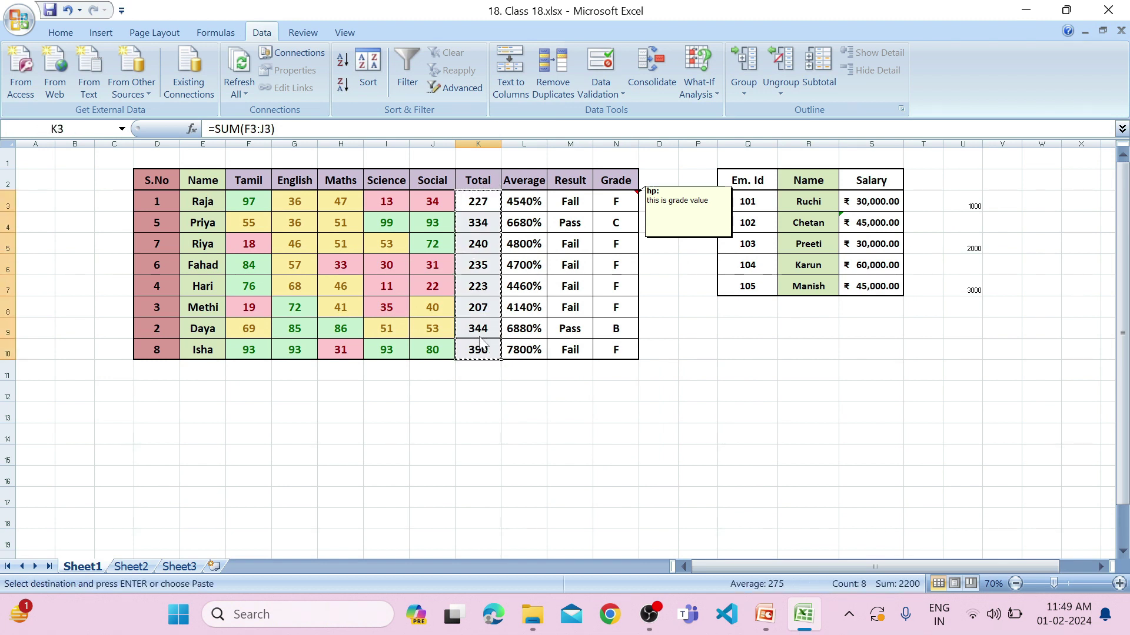
pyautogui.click(126, 567)
pyautogui.moveTo(540, 219); pyautogui.dragTo(537, 389)
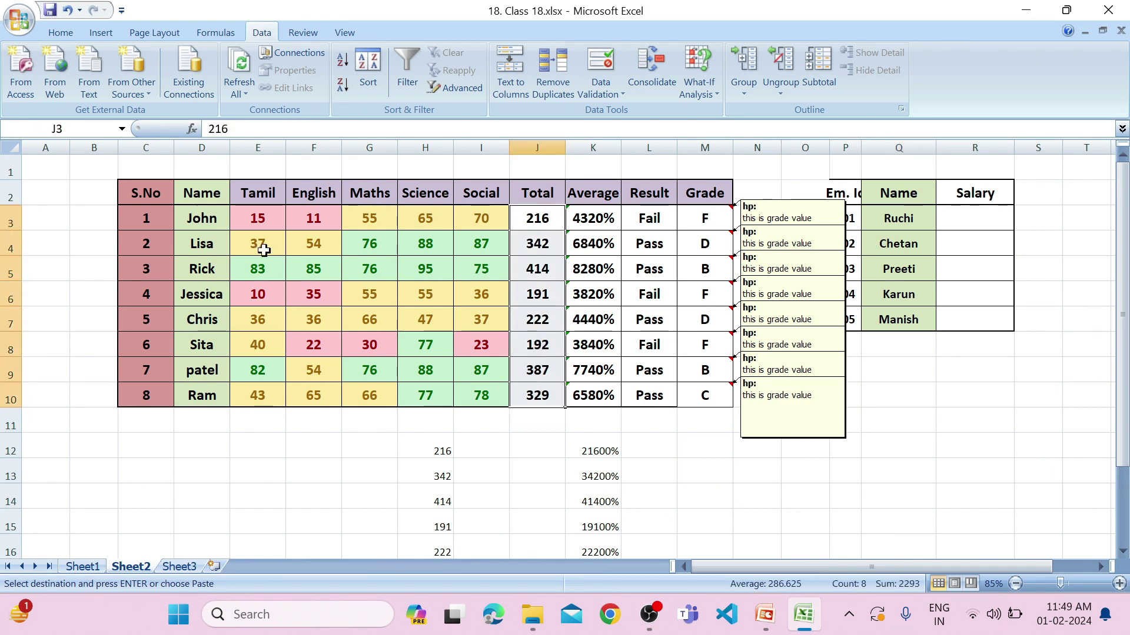
pyautogui.click(61, 32)
pyautogui.click(24, 94)
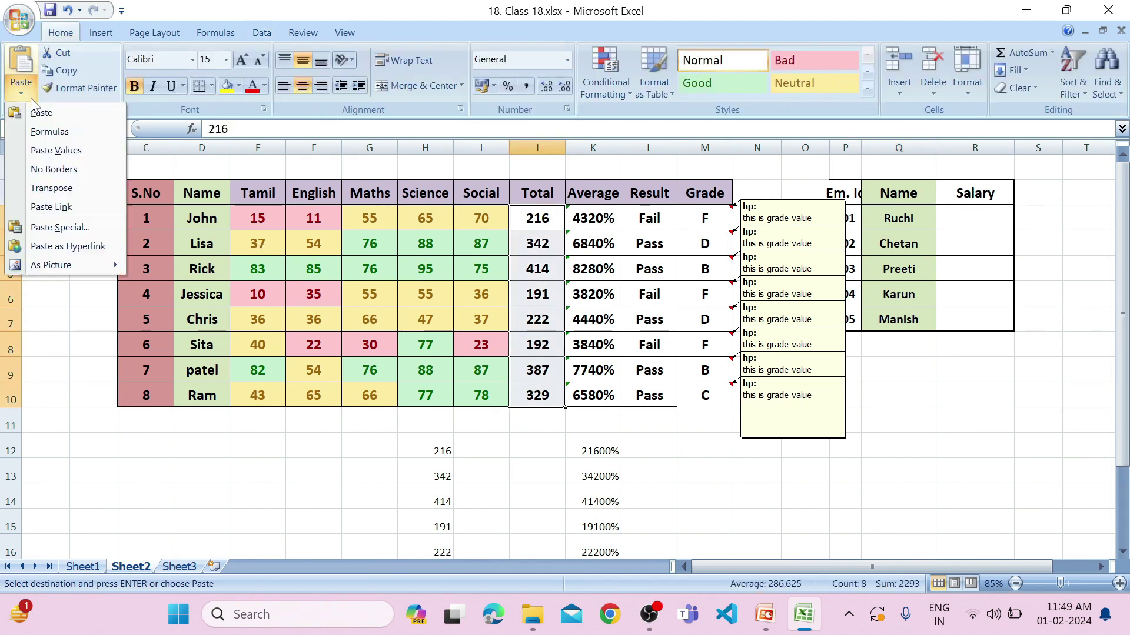
pyautogui.click(56, 228)
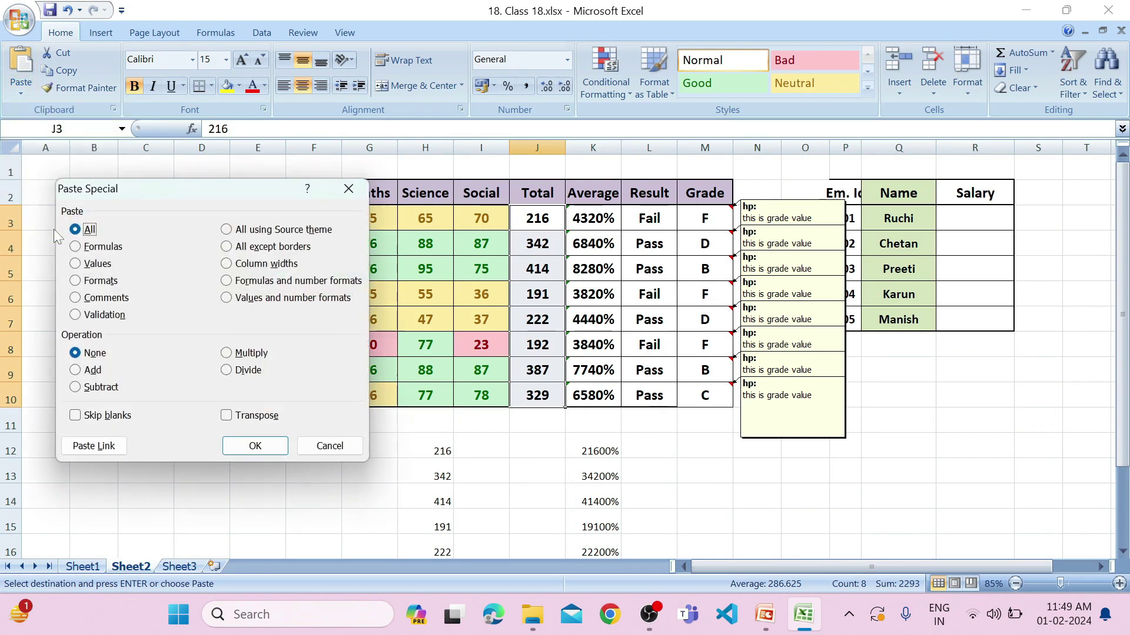
pyautogui.click(76, 315)
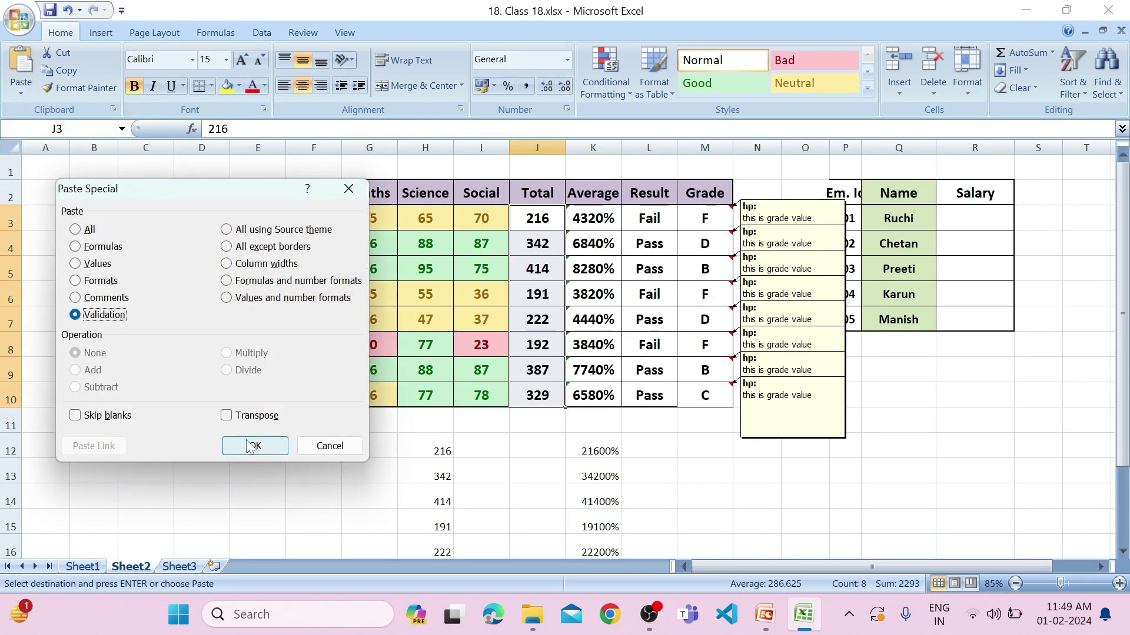
pyautogui.click(250, 446)
# Try to enter 501 in Total cell J7 of Sheet2 to test the pasted validation.
pyautogui.click(534, 228)
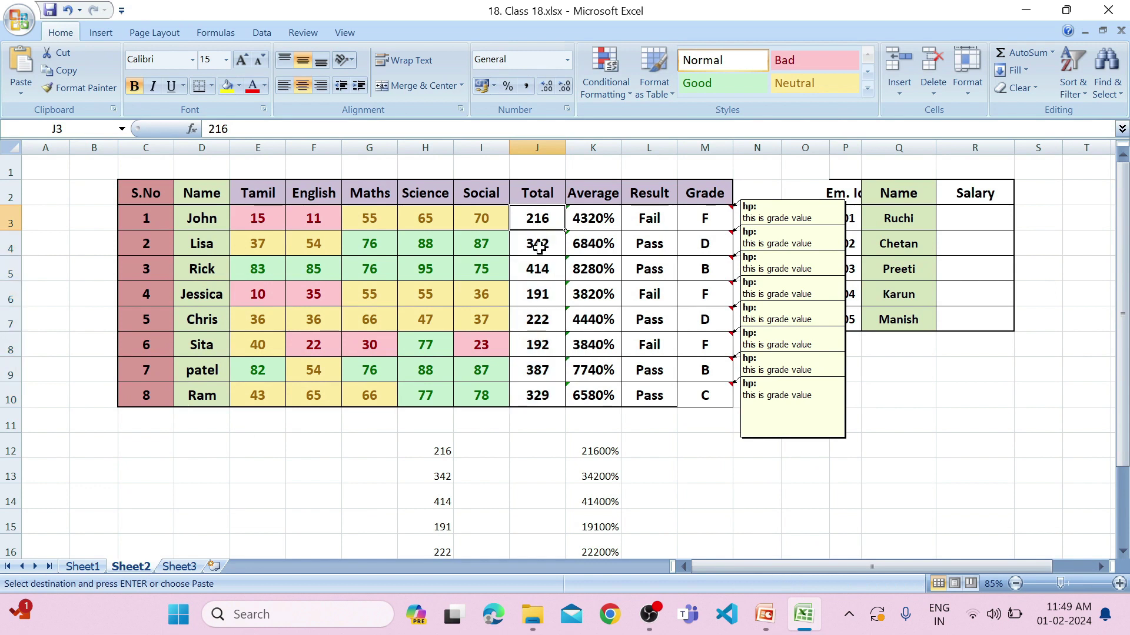
pyautogui.click(524, 313)
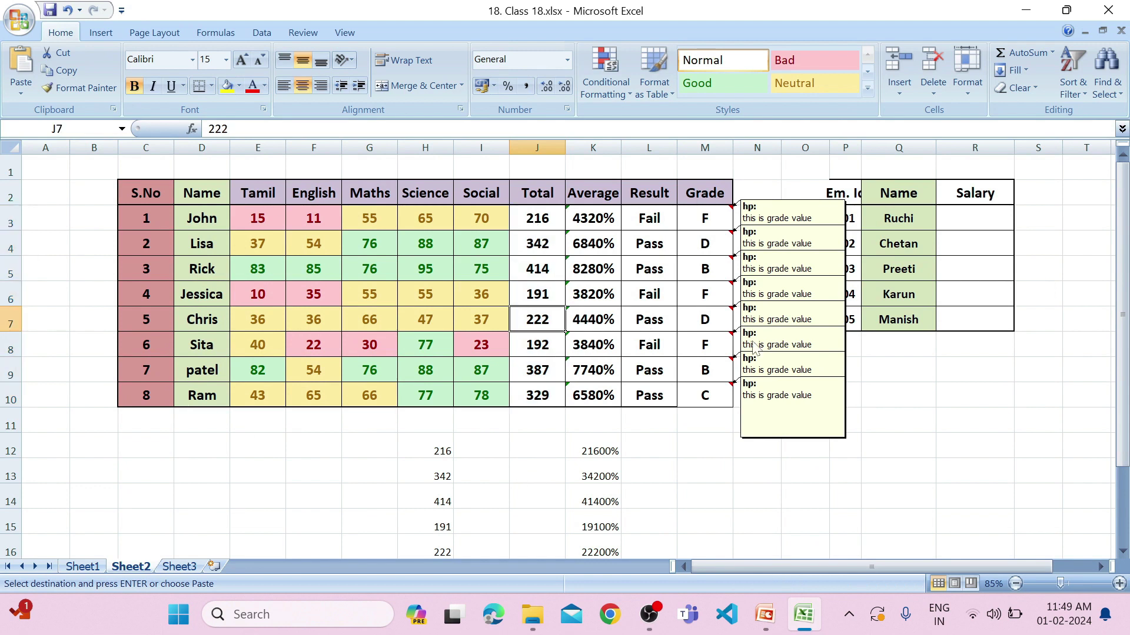
pyautogui.write('501')
pyautogui.press('Return')
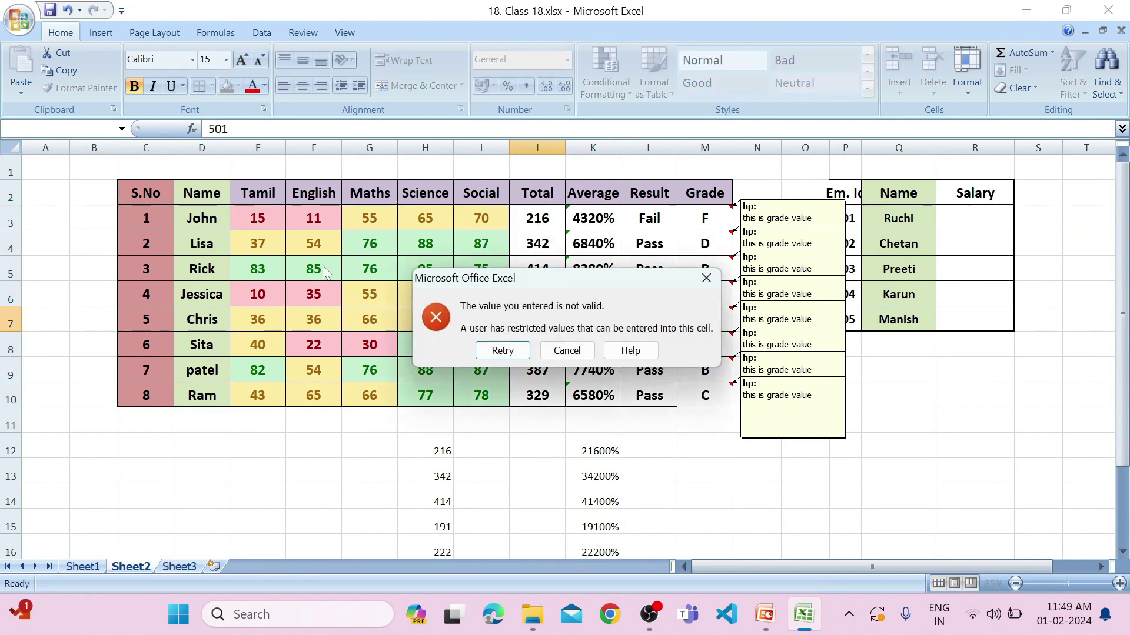
pyautogui.click(706, 278)
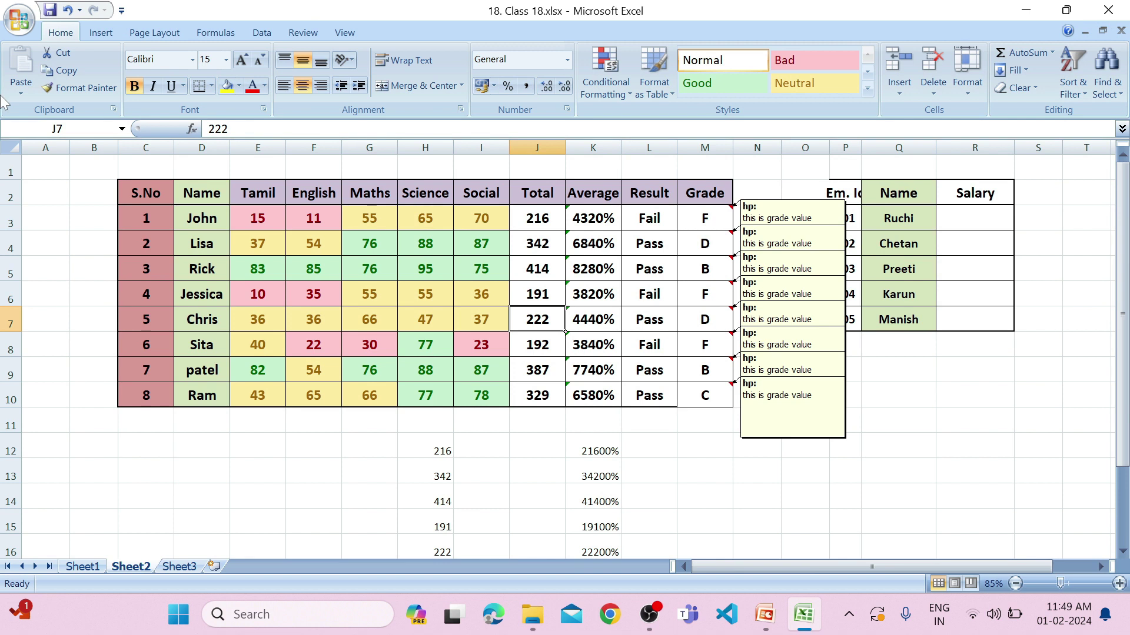
pyautogui.hotkey('ctrl', 'c')
pyautogui.hotkey('ctrl', 'alt', 'v')
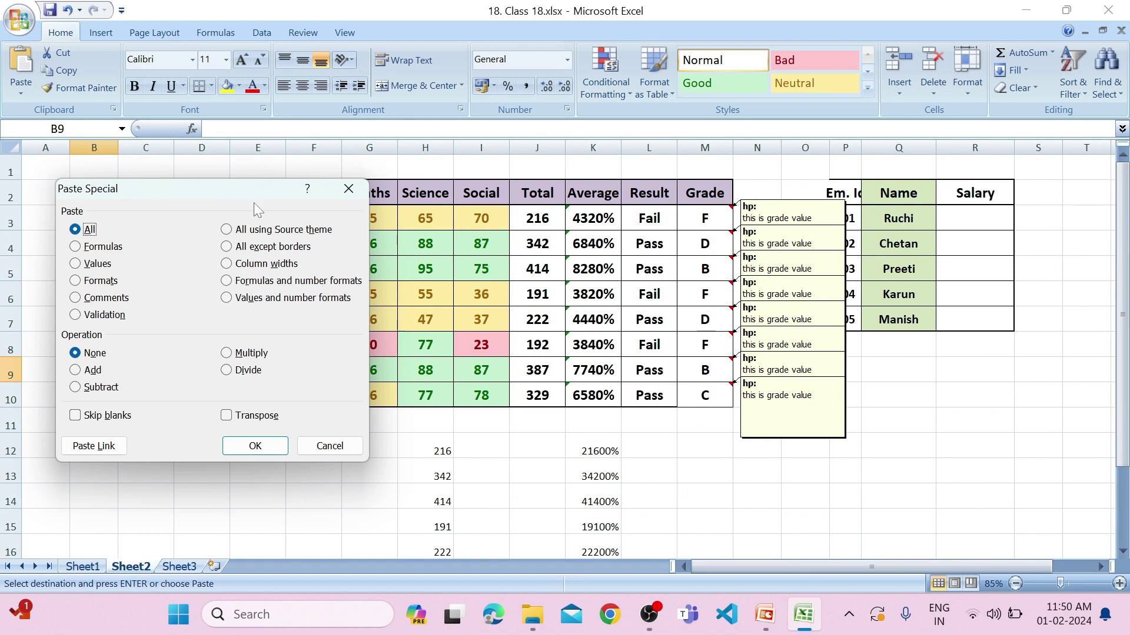
pyautogui.moveTo(219, 192); pyautogui.dragTo(87, 194)
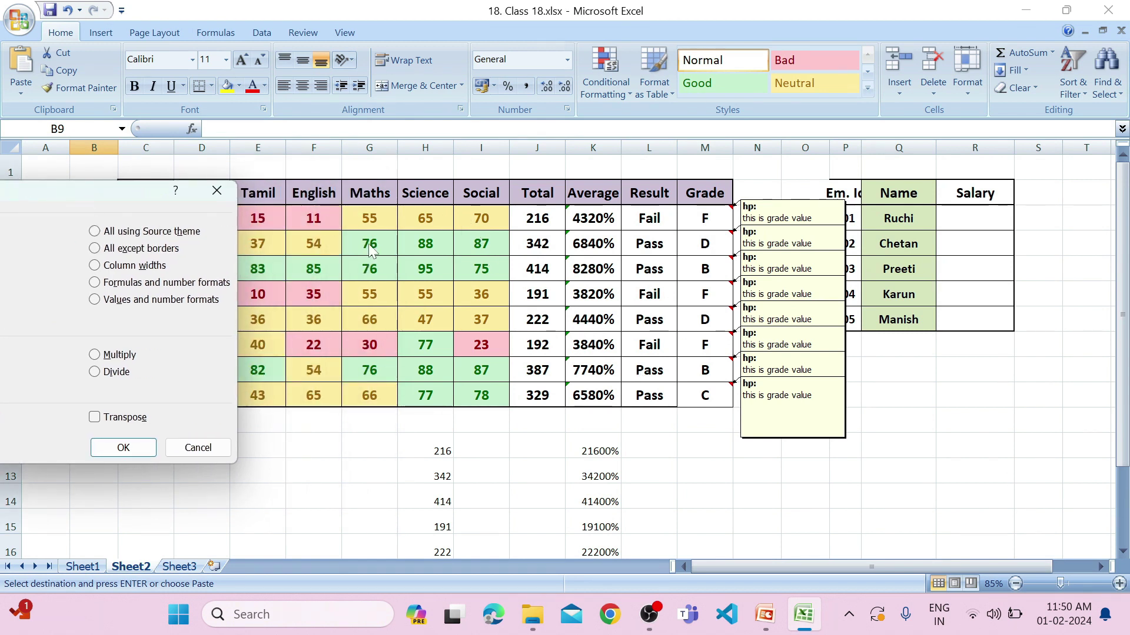
pyautogui.scroll(-2, 708, 321)
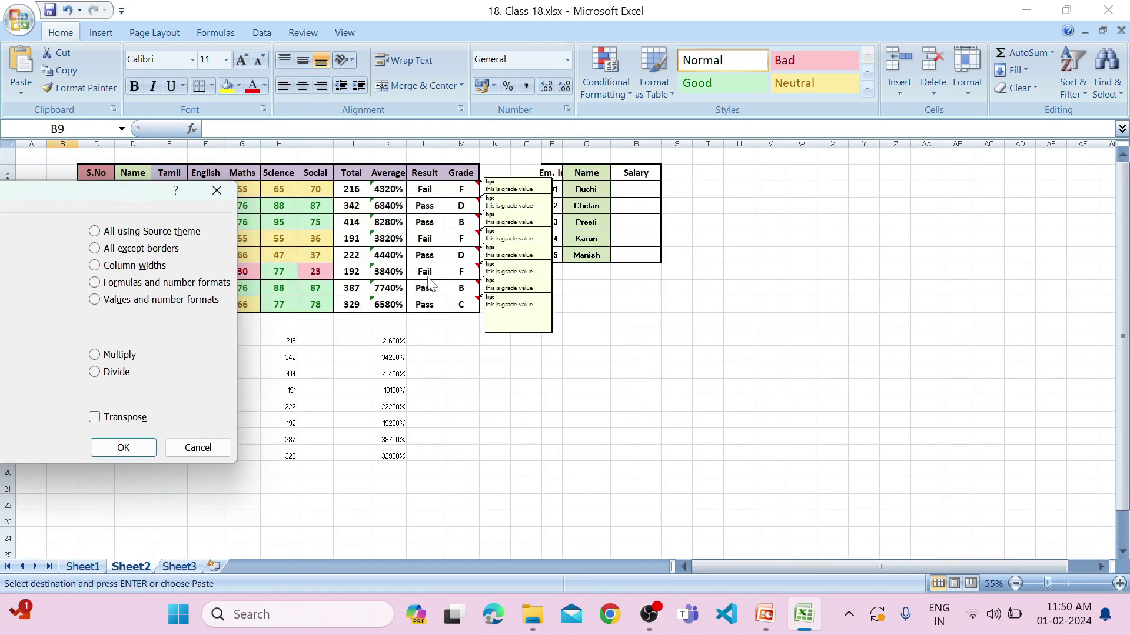
pyautogui.click(217, 190)
# Copy the marks table C2:M10 on Sheet2 to Q16 with the Paste Special option All using Source theme, and widen column Y.
pyautogui.moveTo(94, 172); pyautogui.dragTo(459, 305)
pyautogui.hotkey('ctrl', 'c')
pyautogui.click(602, 397)
pyautogui.click(21, 88)
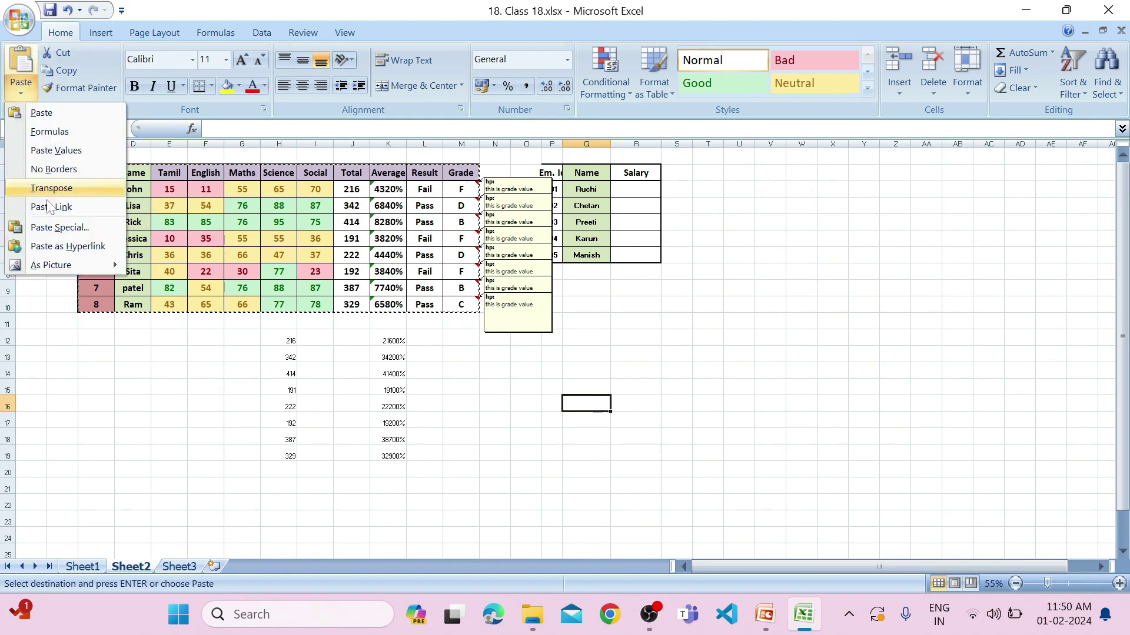
pyautogui.click(56, 229)
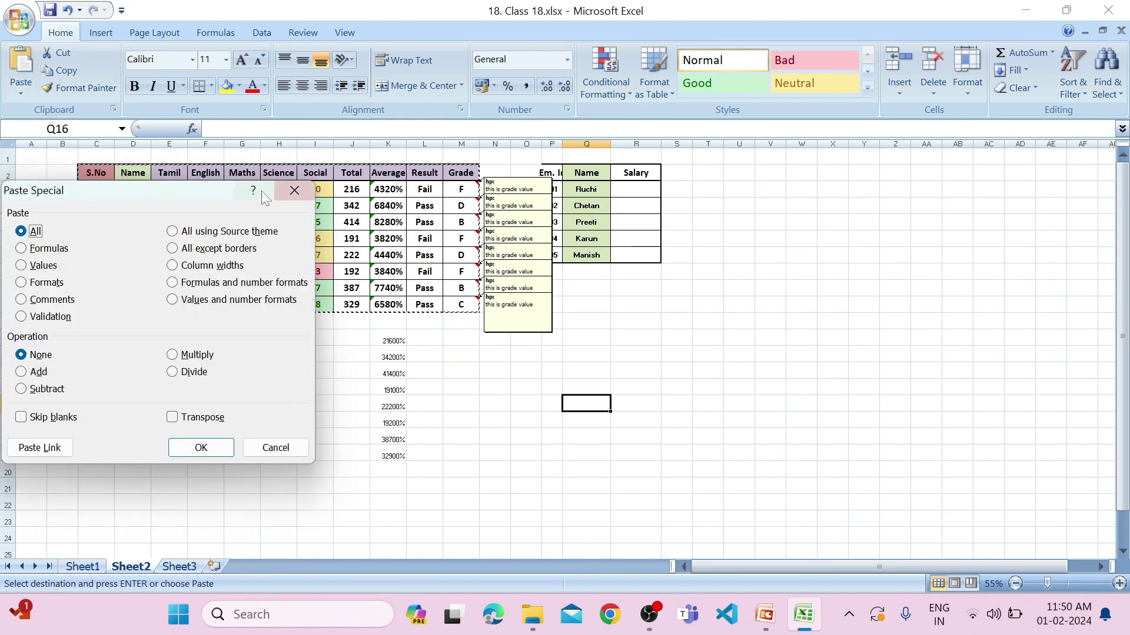
pyautogui.click(172, 233)
pyautogui.click(199, 454)
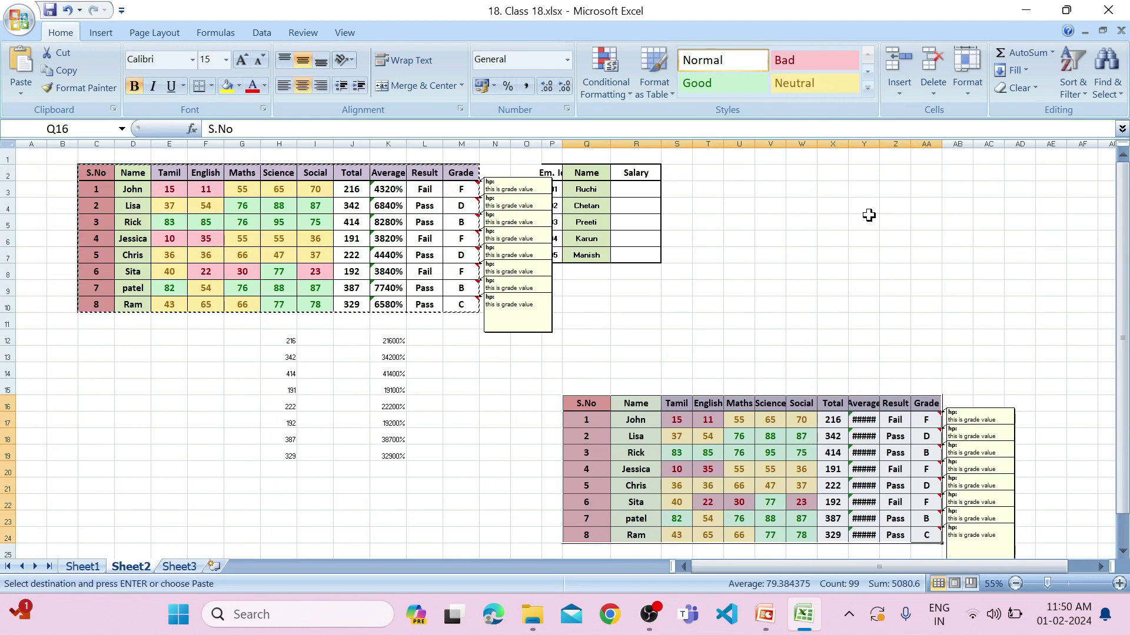
pyautogui.moveTo(879, 144); pyautogui.dragTo(949, 154)
pyautogui.click(842, 484)
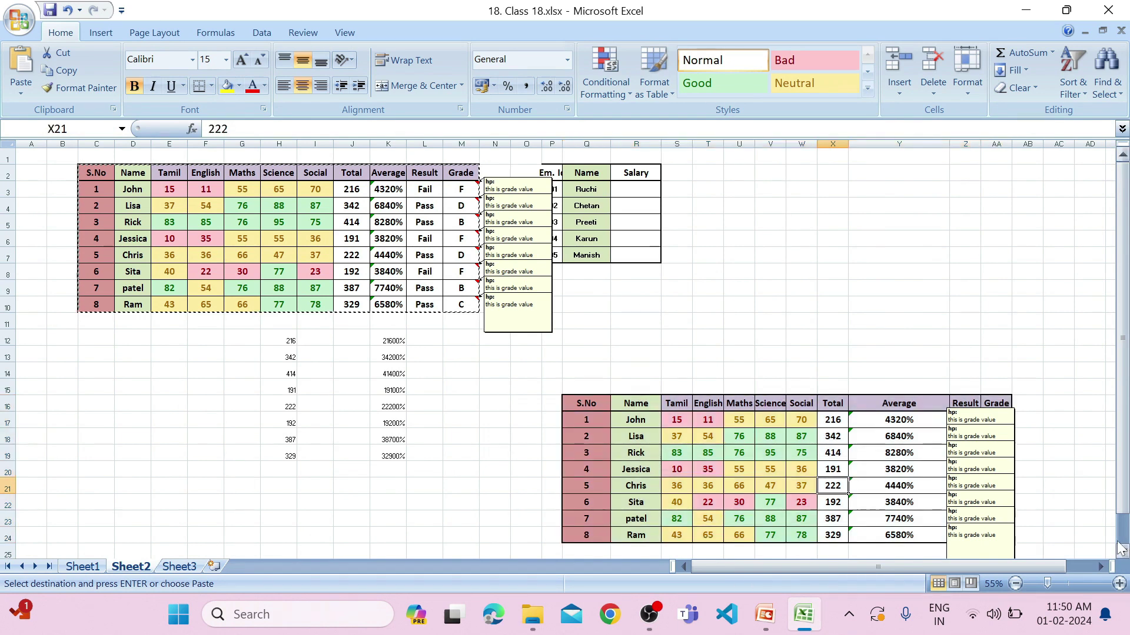
# Undo the widening of column Y and the marks table pasted at Q16.
pyautogui.hotkey('ctrl', 'z')
pyautogui.hotkey('ctrl', 'z')
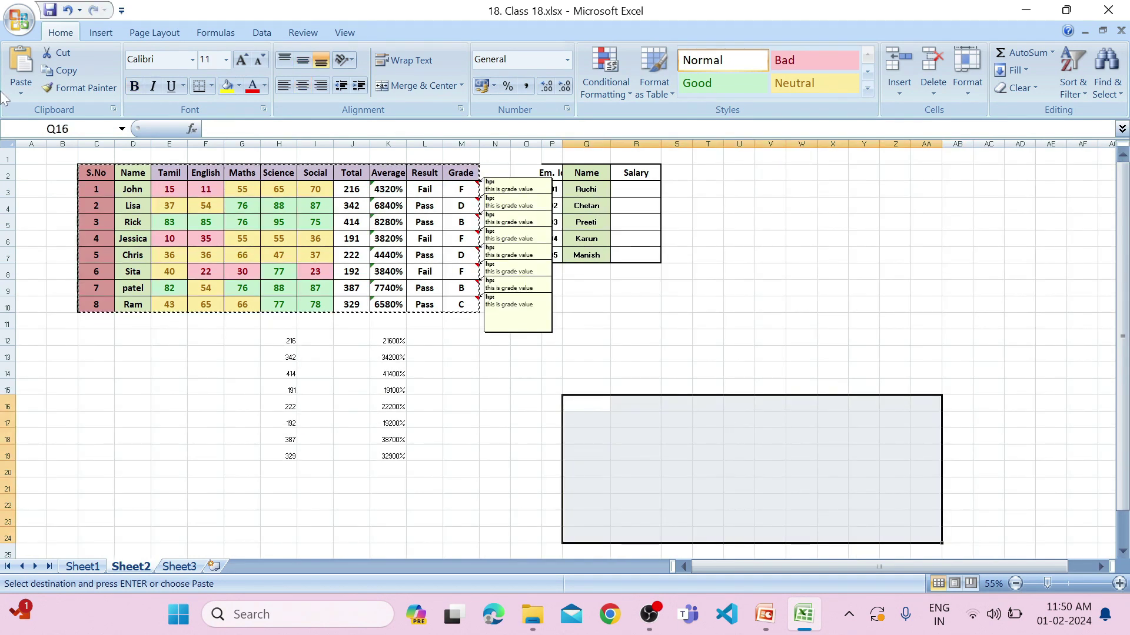
pyautogui.hotkey('ctrl', 'alt', 'v')
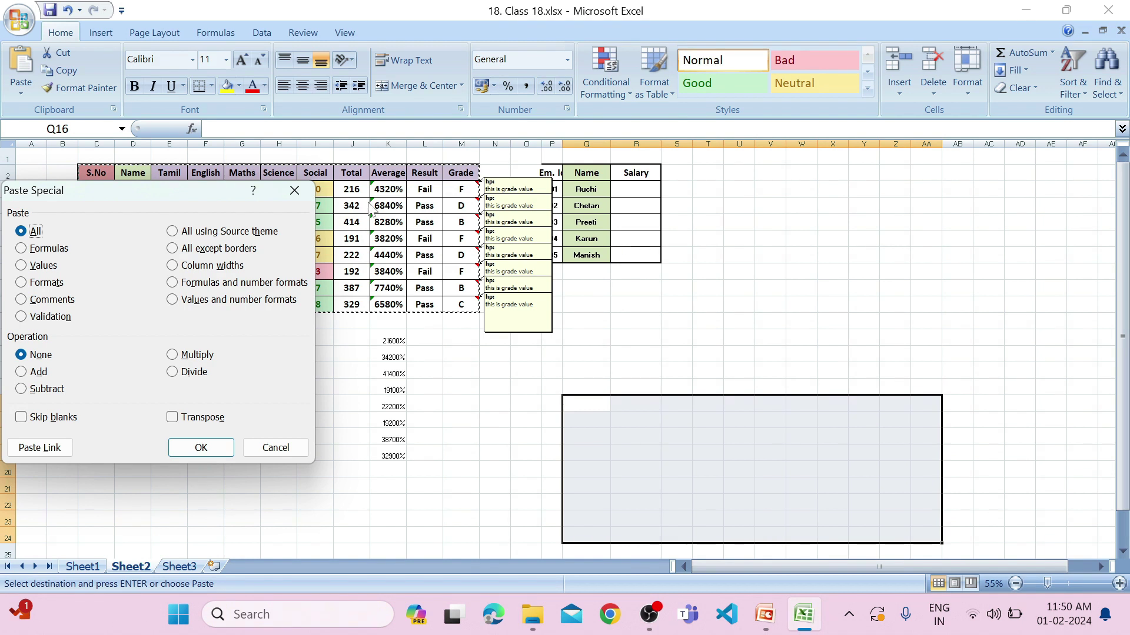
pyautogui.press('Return')
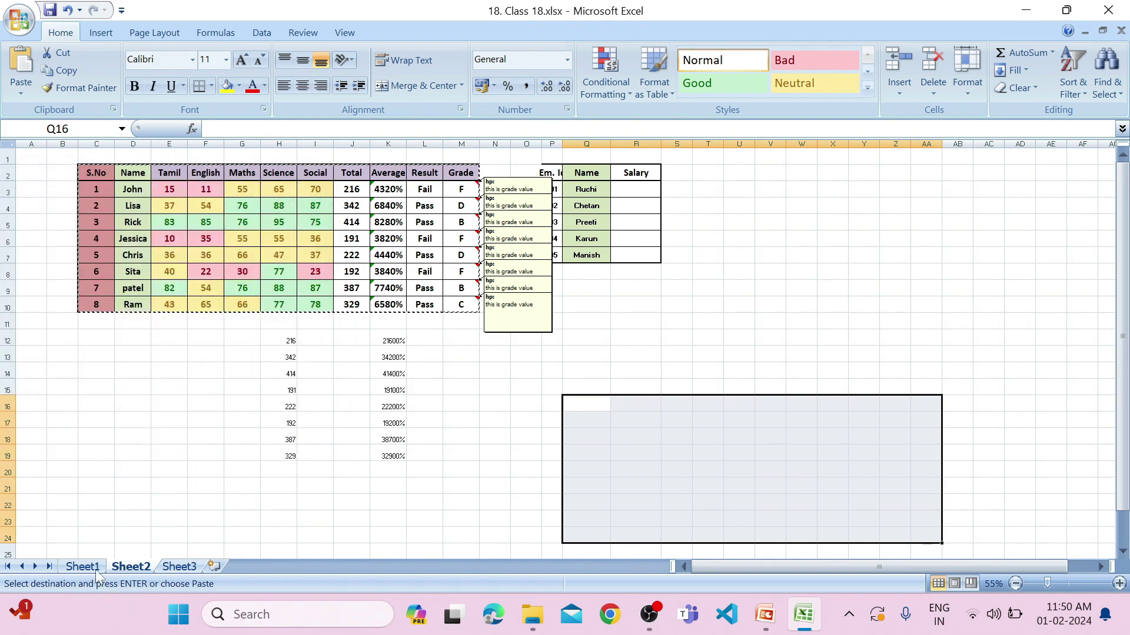
# Hide all displayed comments, working from grade cell N3 on Sheet1.
pyautogui.click(88, 566)
pyautogui.click(748, 178)
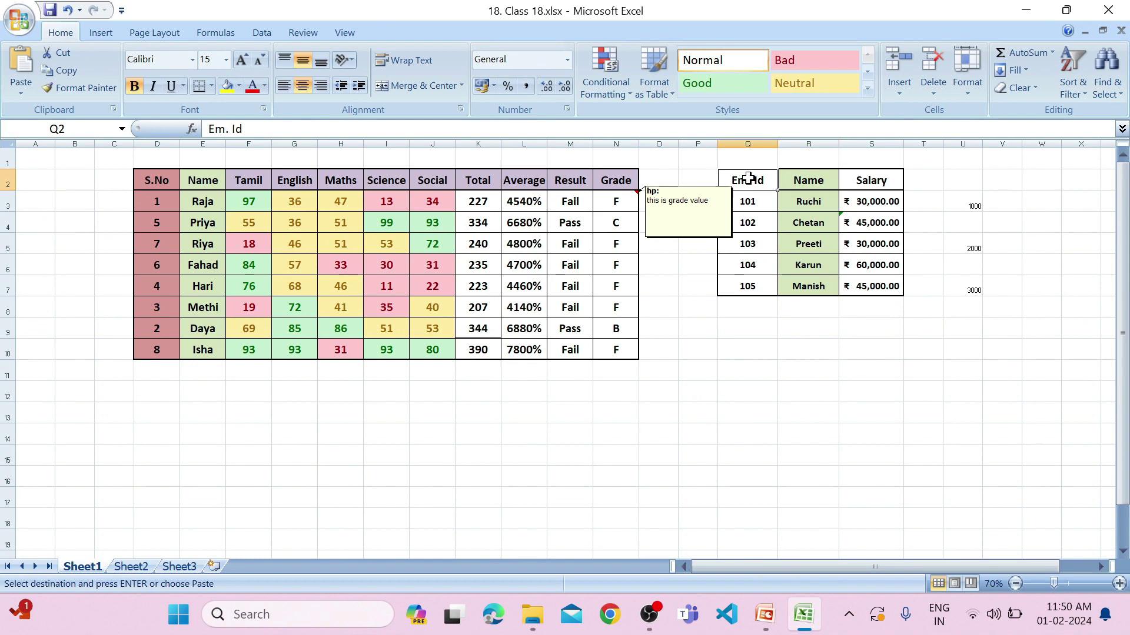
pyautogui.click(606, 204)
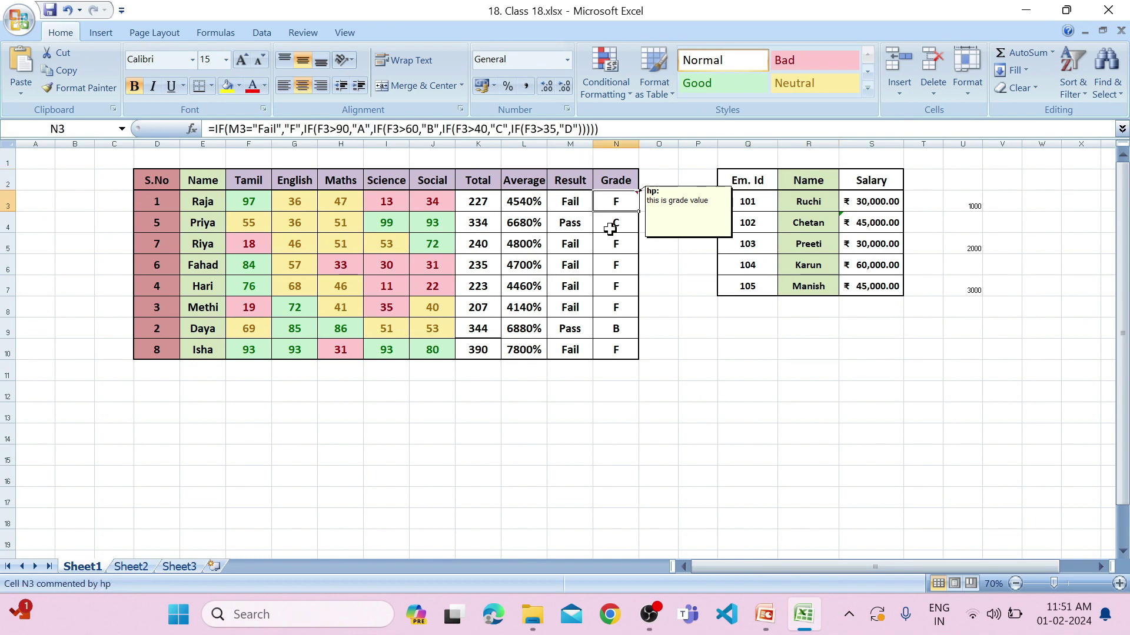
pyautogui.click(314, 33)
pyautogui.click(413, 68)
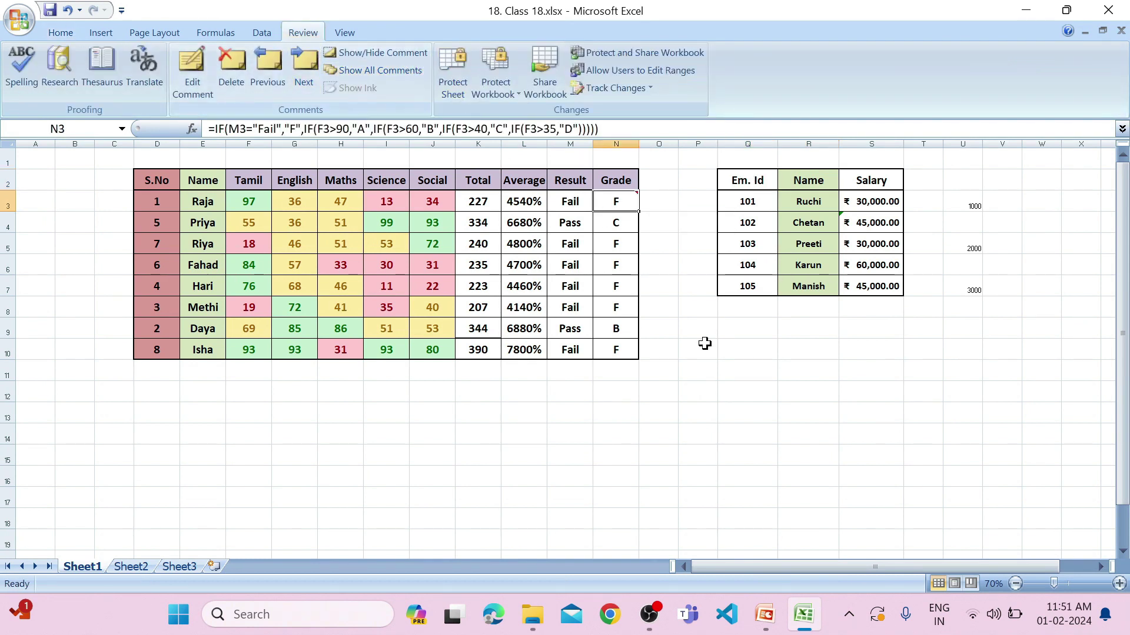
pyautogui.click(702, 347)
# Copy the salary table Q2:S7 on Sheet1 and paste it at D13 with the Paste Special option All except borders.
pyautogui.moveTo(746, 178); pyautogui.dragTo(872, 281)
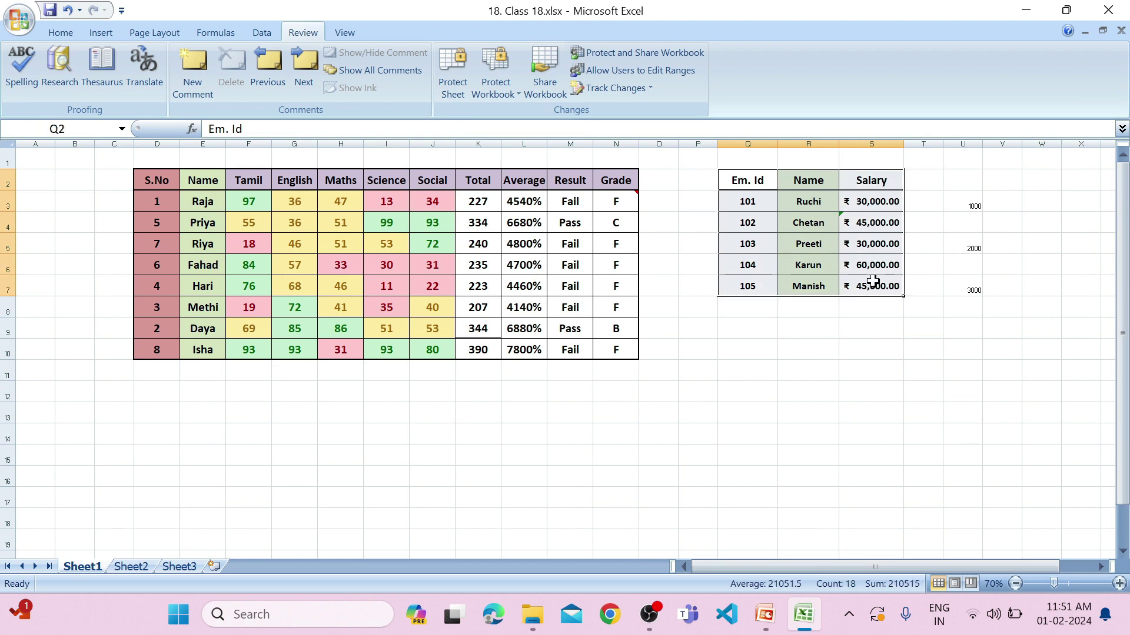
pyautogui.hotkey('ctrl', 'c')
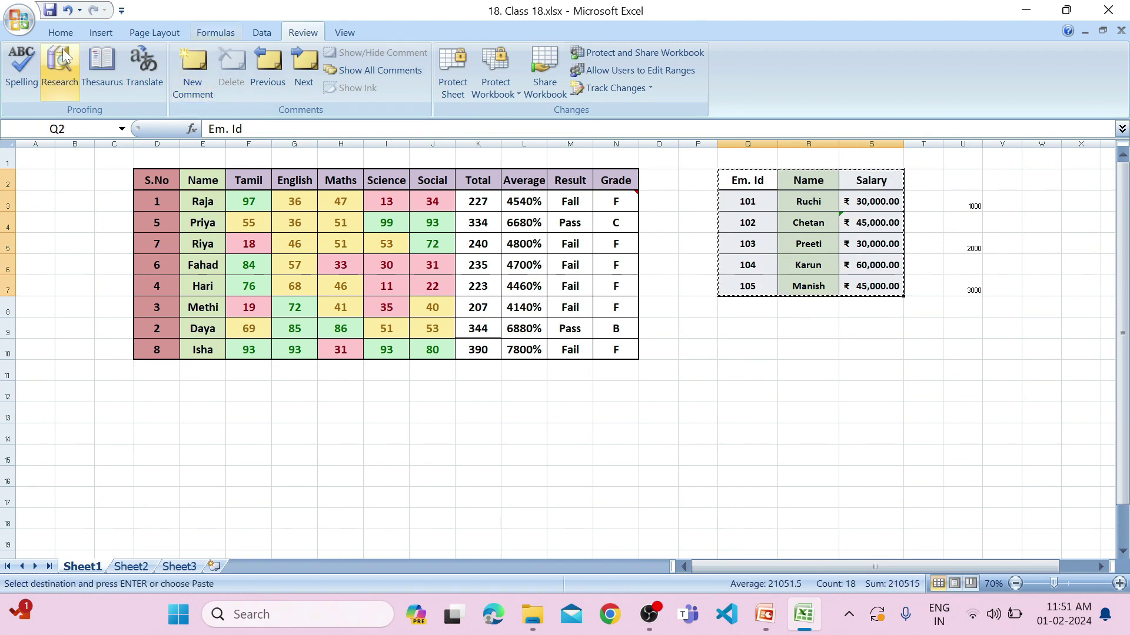
pyautogui.click(55, 33)
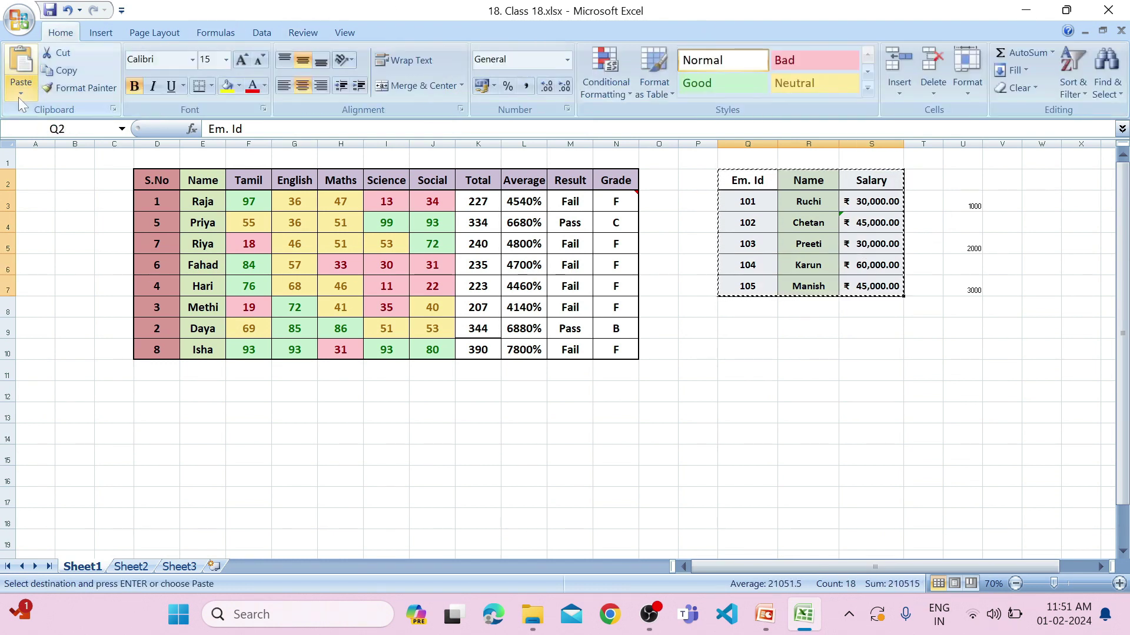
pyautogui.click(19, 94)
pyautogui.click(160, 419)
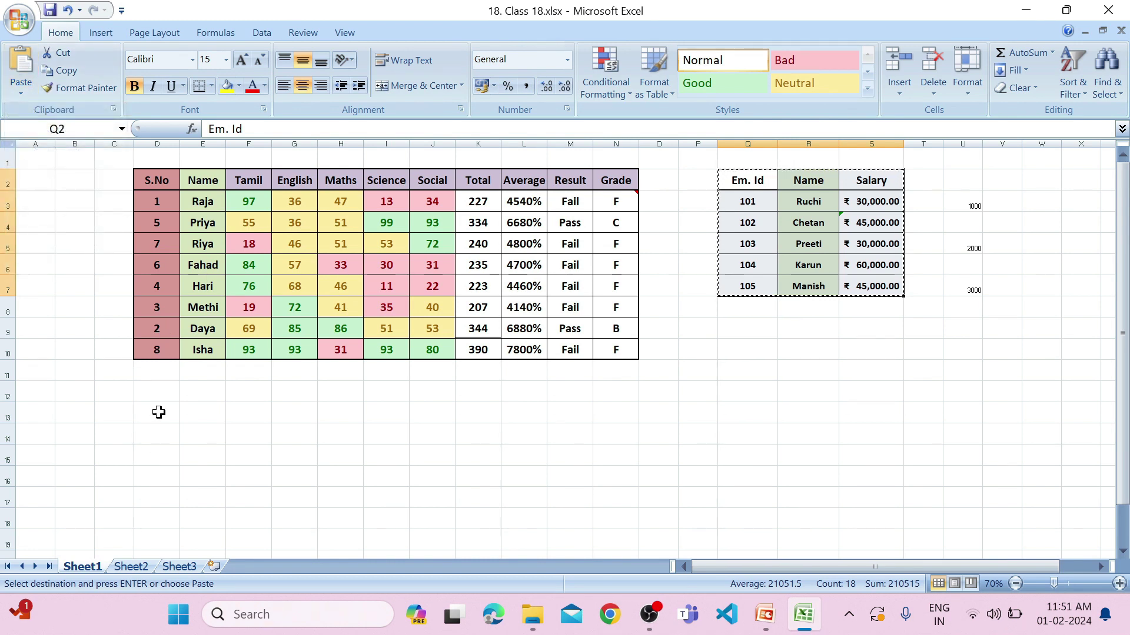
pyautogui.click(157, 412)
pyautogui.click(21, 91)
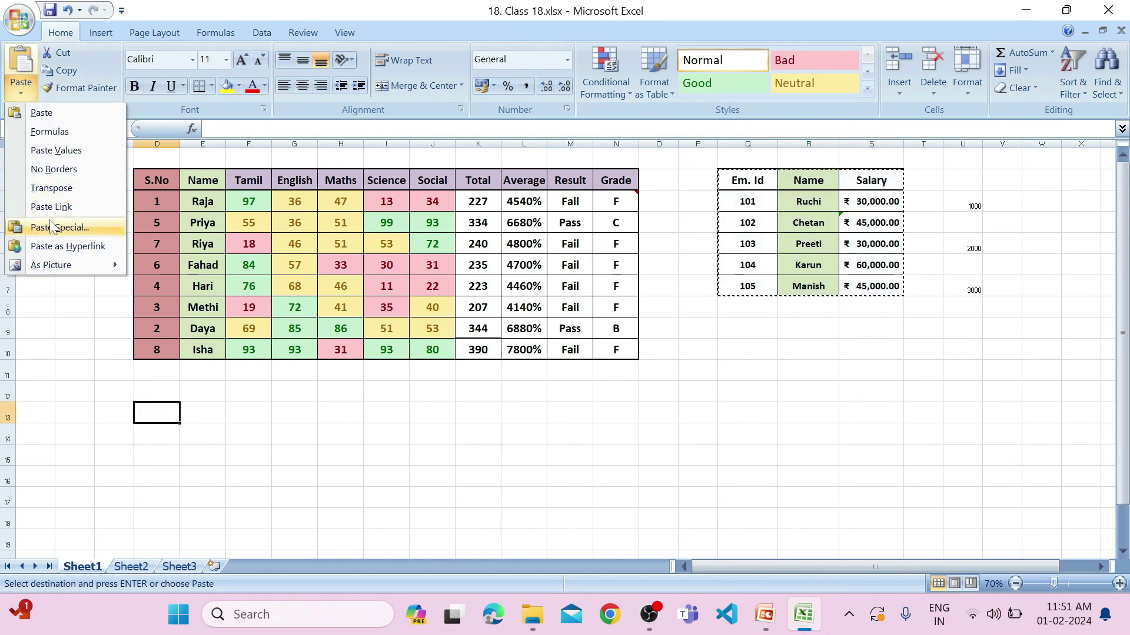
pyautogui.click(51, 228)
pyautogui.click(177, 250)
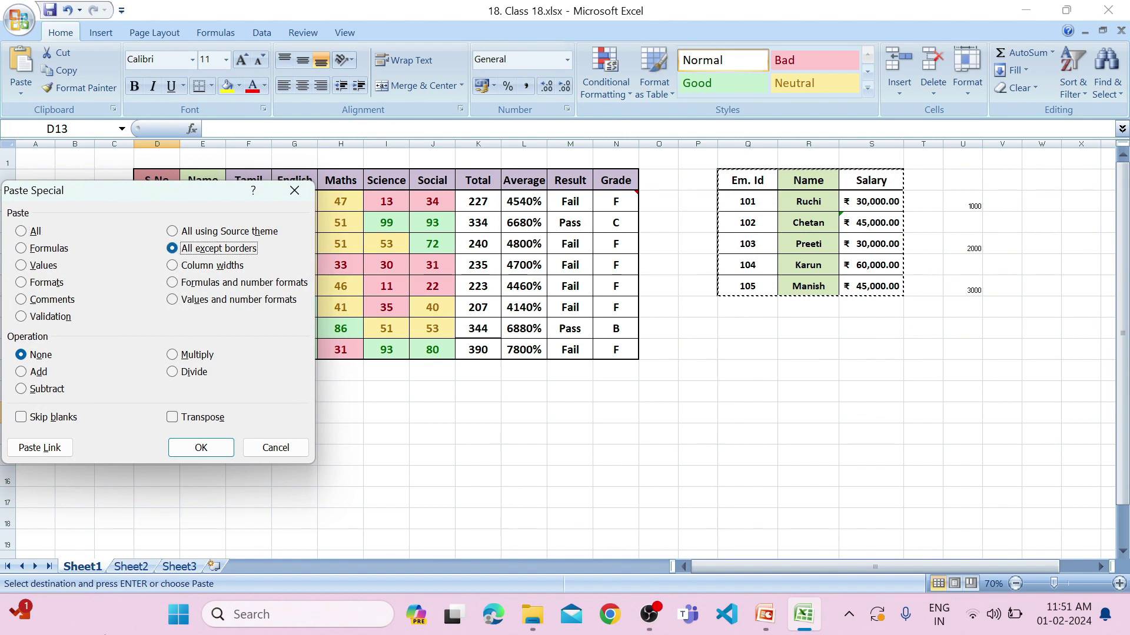
pyautogui.click(194, 449)
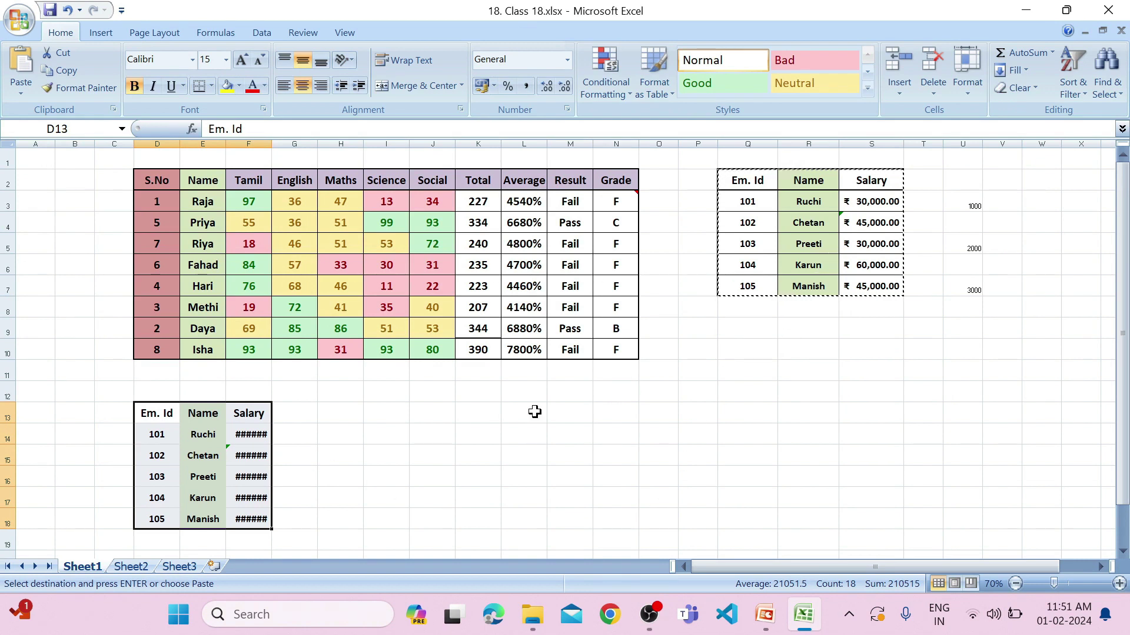
pyautogui.click(340, 500)
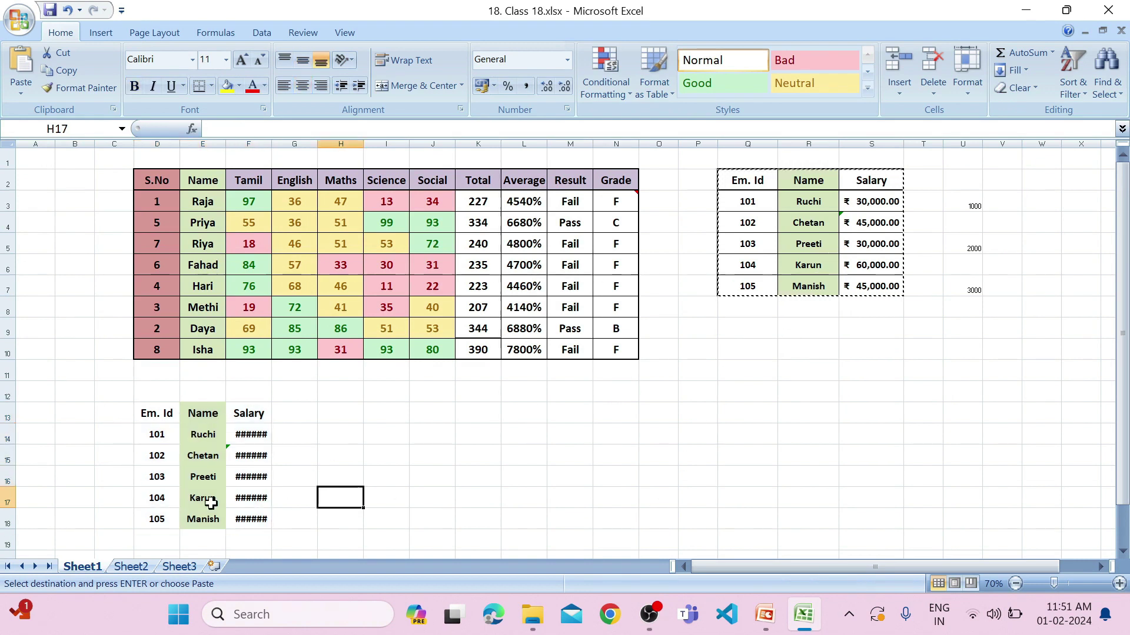
pyautogui.click(959, 389)
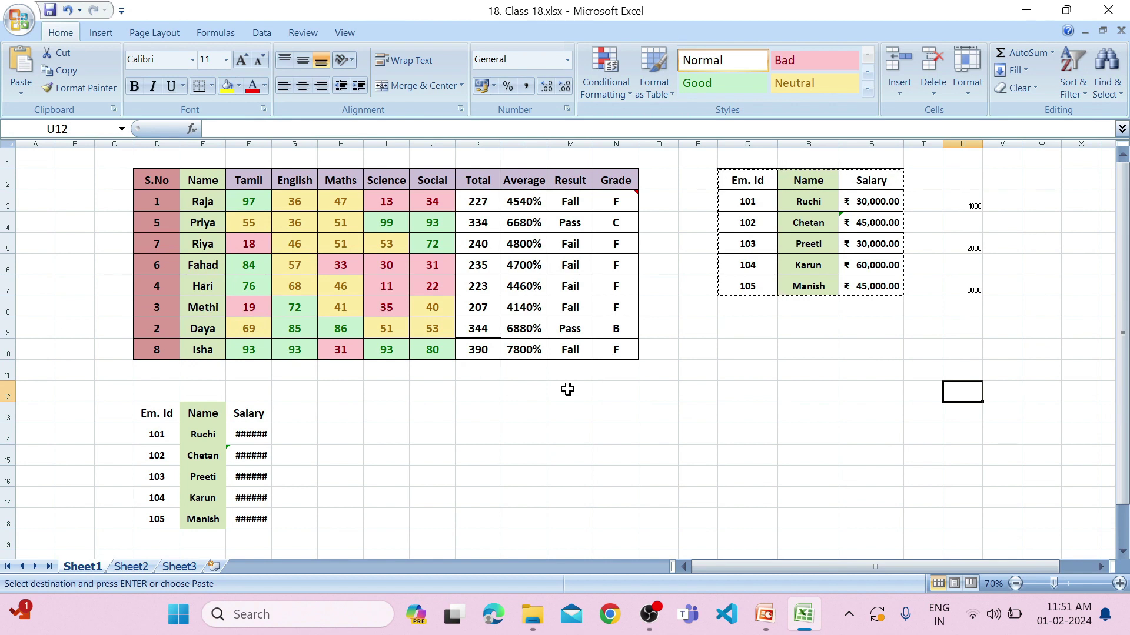
# Copy the salary table Q2:S7 and apply its column widths to the pasted table at D13 with the Paste Special option Column widths.
pyautogui.press('Escape')
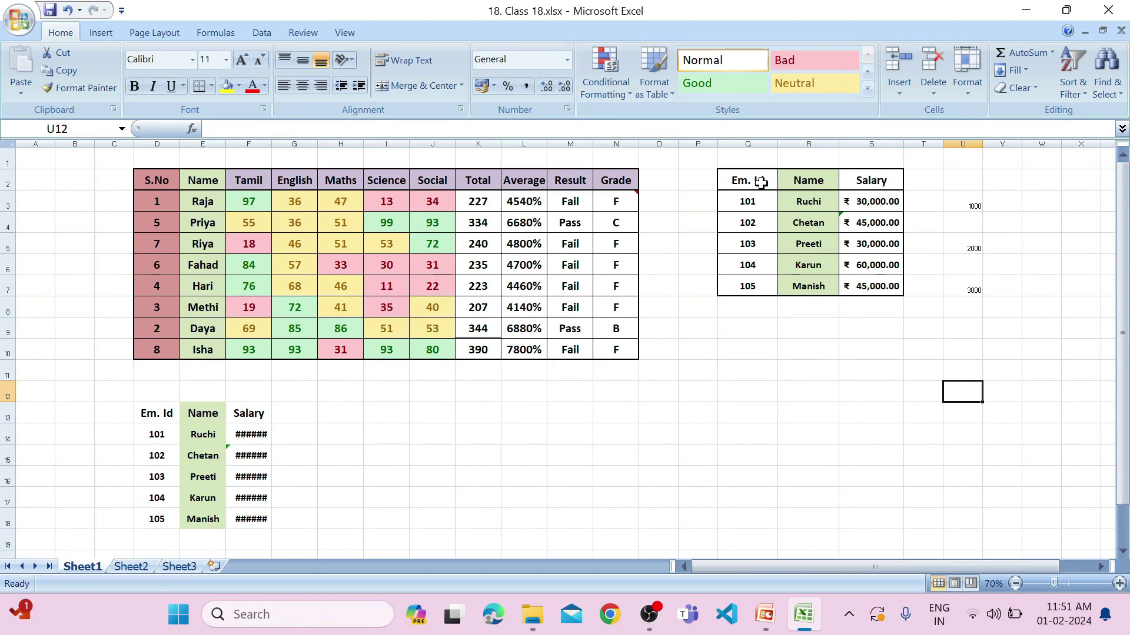
pyautogui.moveTo(757, 182); pyautogui.dragTo(869, 281)
pyautogui.hotkey('ctrl', 'c')
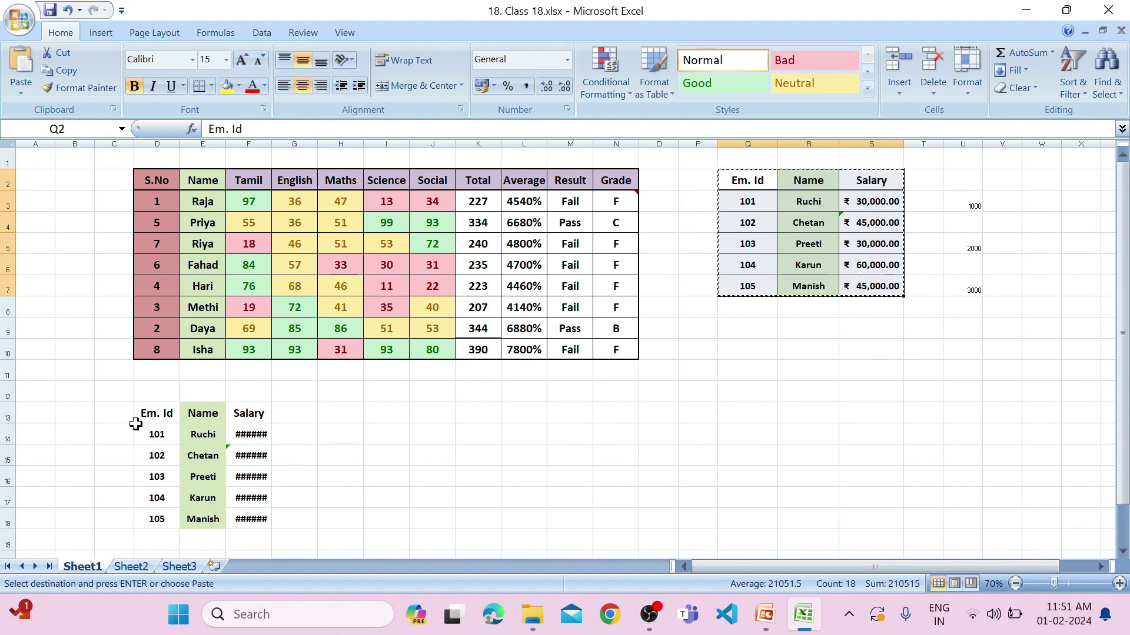
pyautogui.click(155, 410)
pyautogui.click(20, 90)
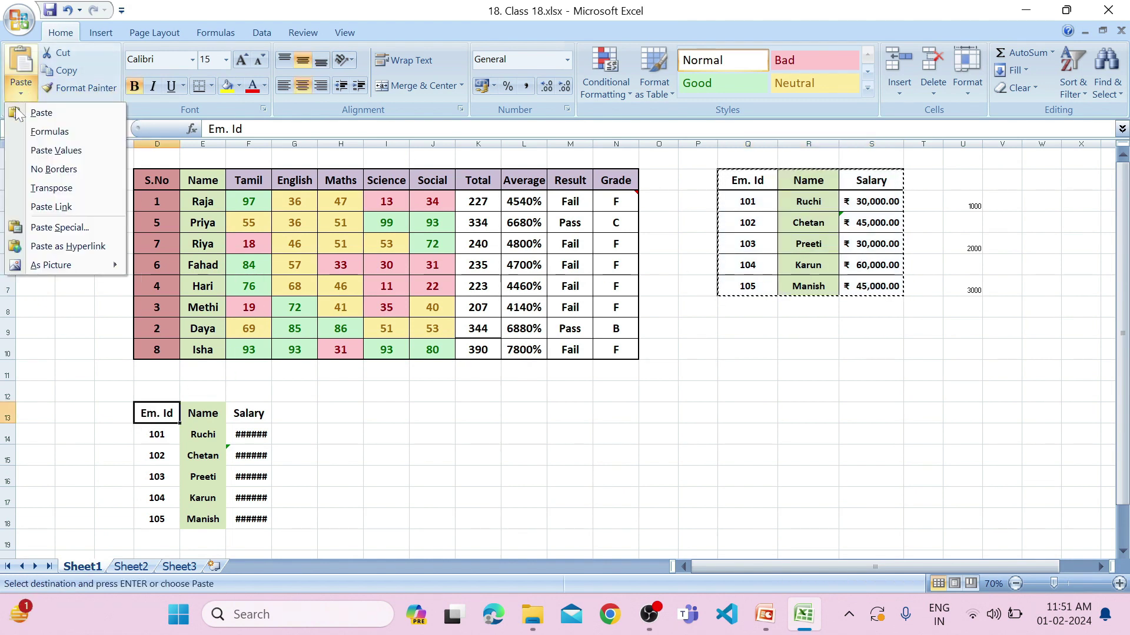
pyautogui.click(29, 230)
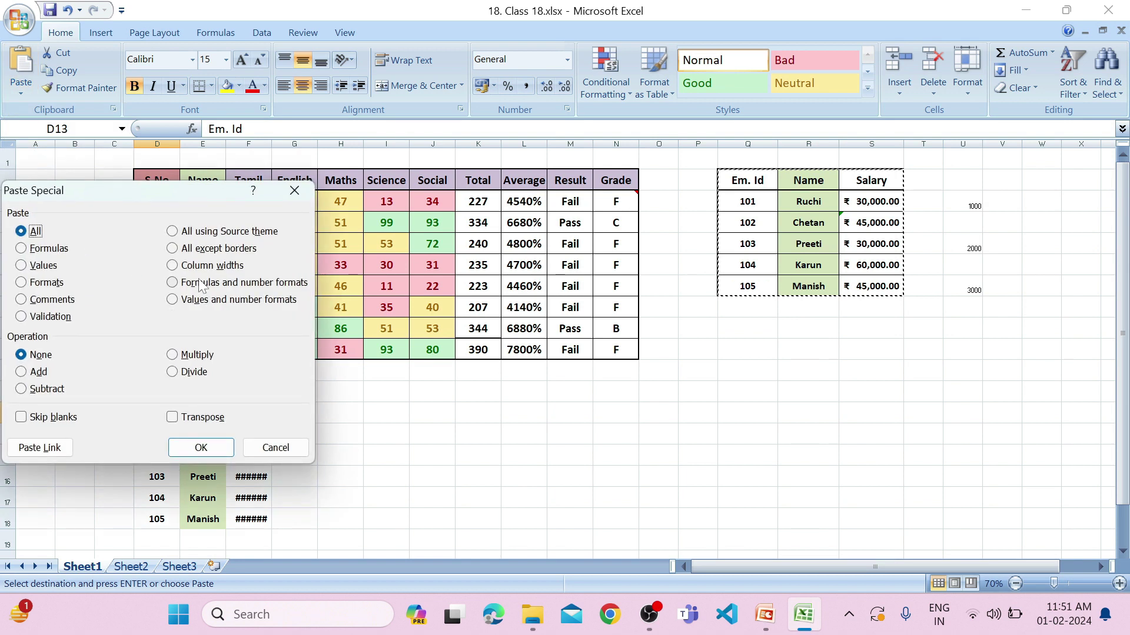
pyautogui.click(175, 267)
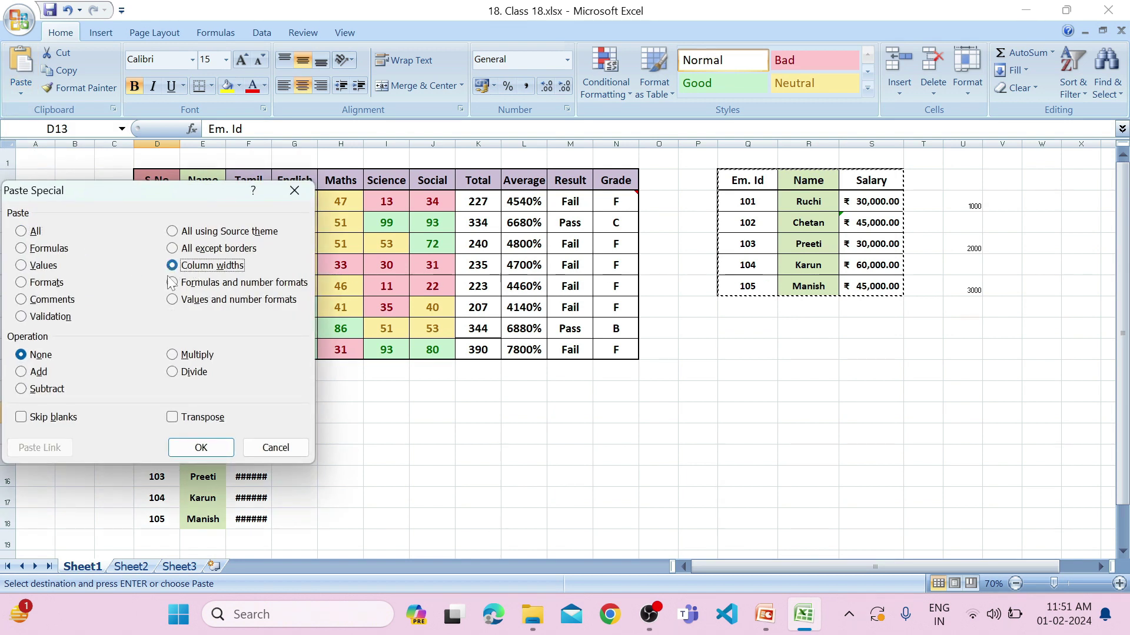
pyautogui.click(201, 447)
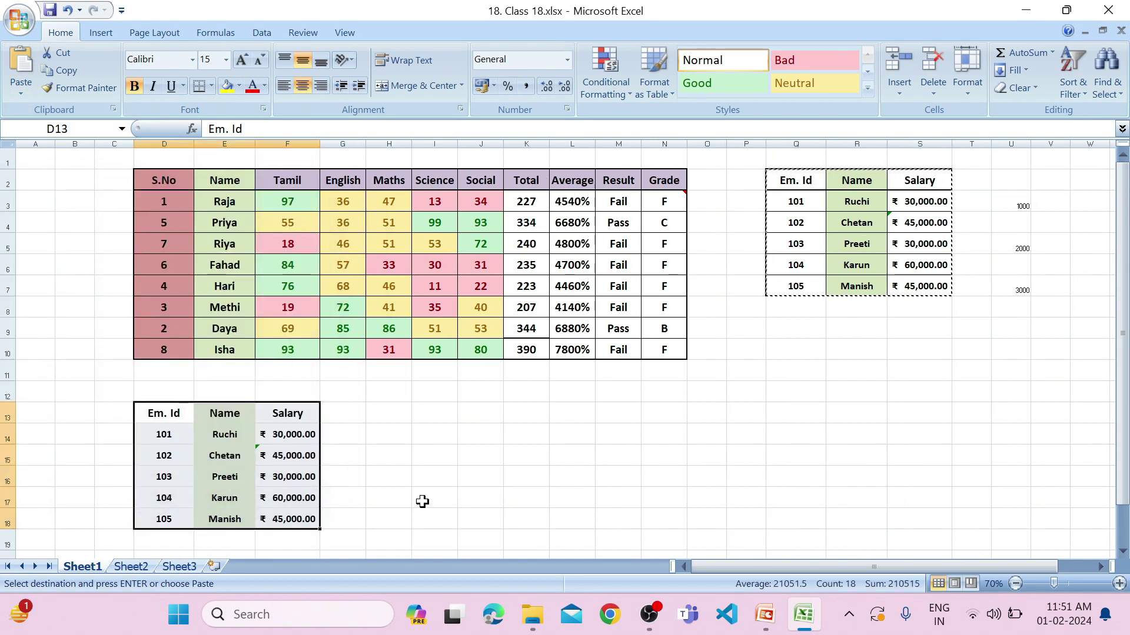
pyautogui.click(371, 516)
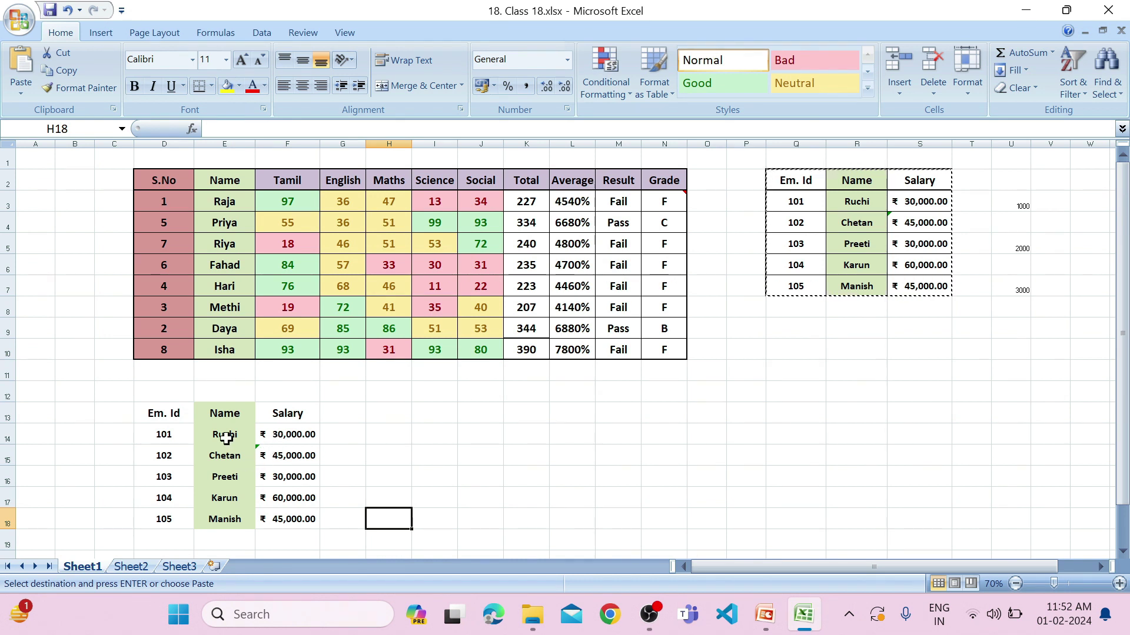
# Open the Paste Special dialog to review its remaining paste and operation options, and close it without pasting.
pyautogui.click(19, 91)
pyautogui.click(51, 231)
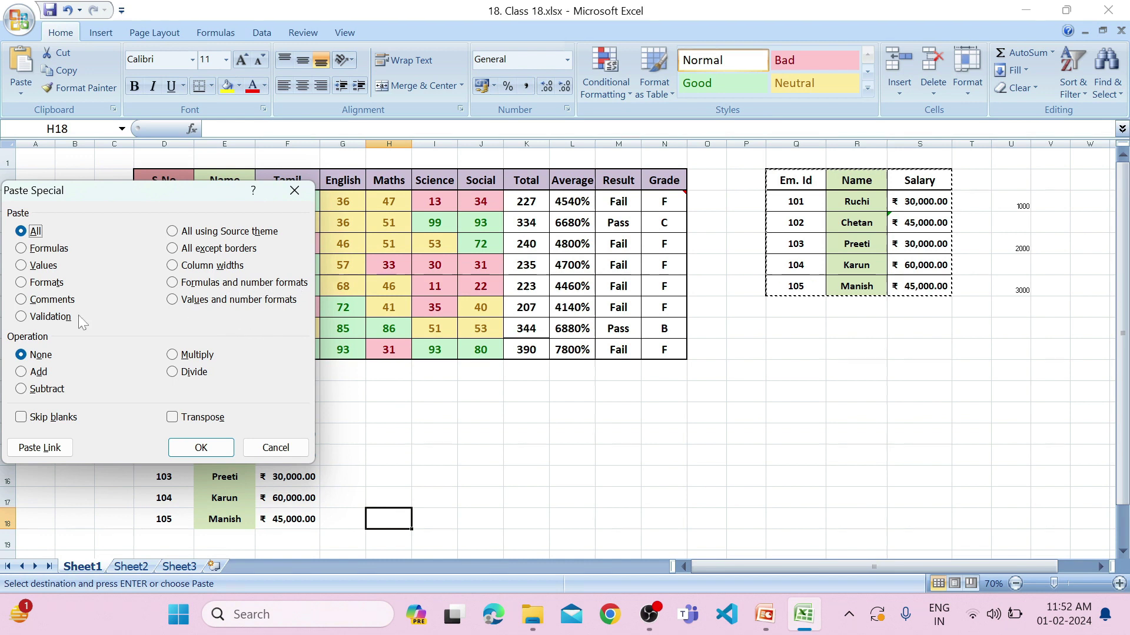
pyautogui.moveTo(107, 202); pyautogui.dragTo(295, 124)
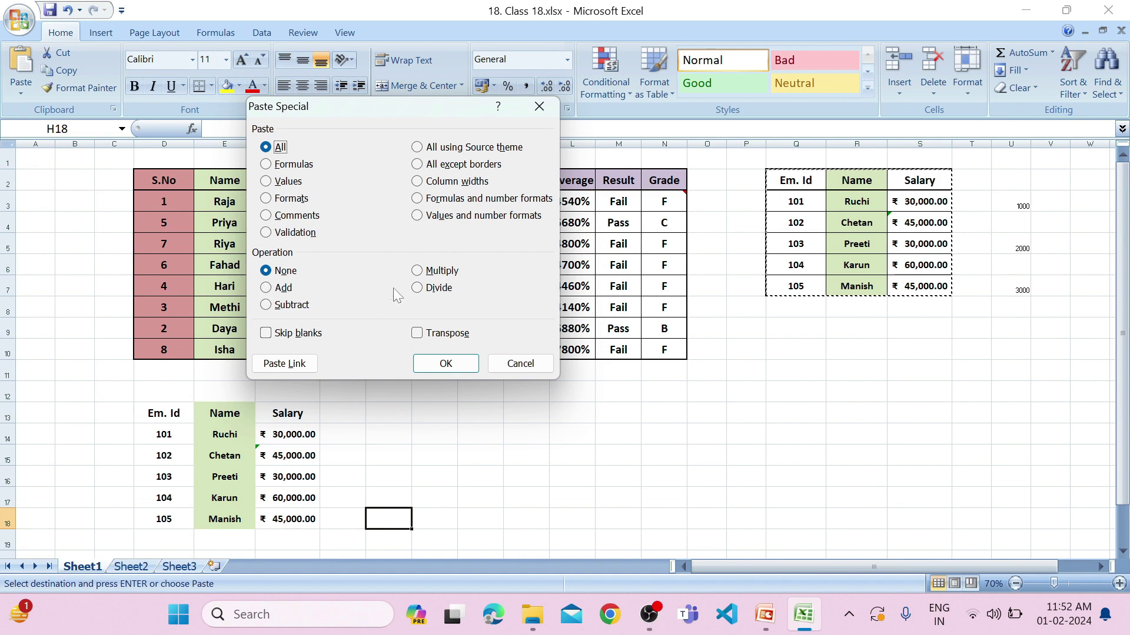
pyautogui.click(539, 106)
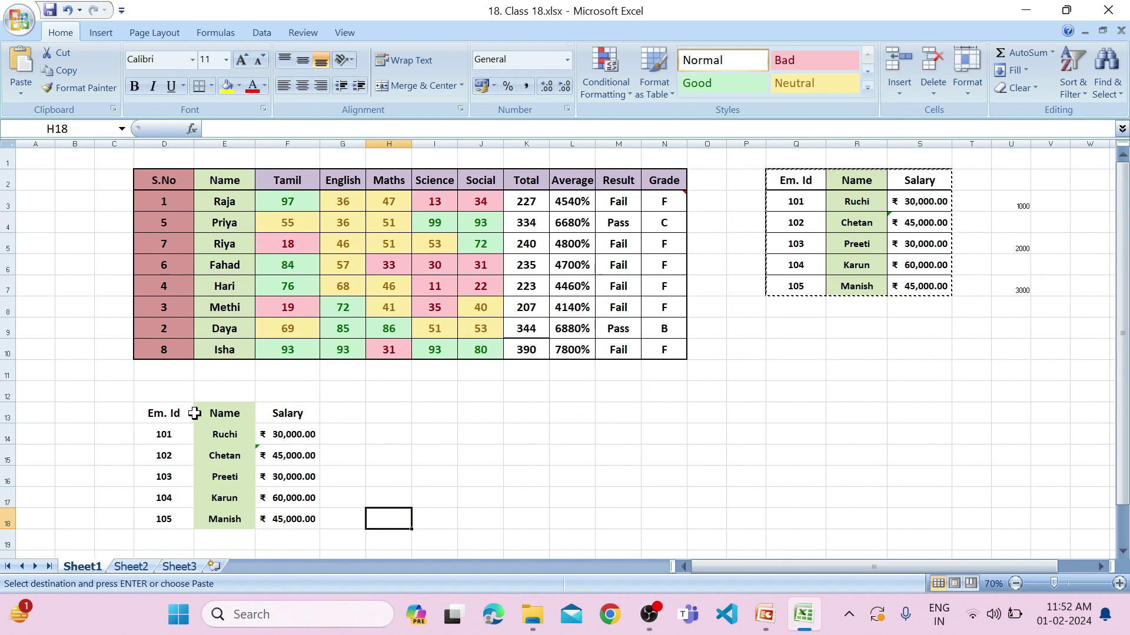
# Examine the original salary table up close and check the formula behind the salary in S3.
pyautogui.click(973, 350)
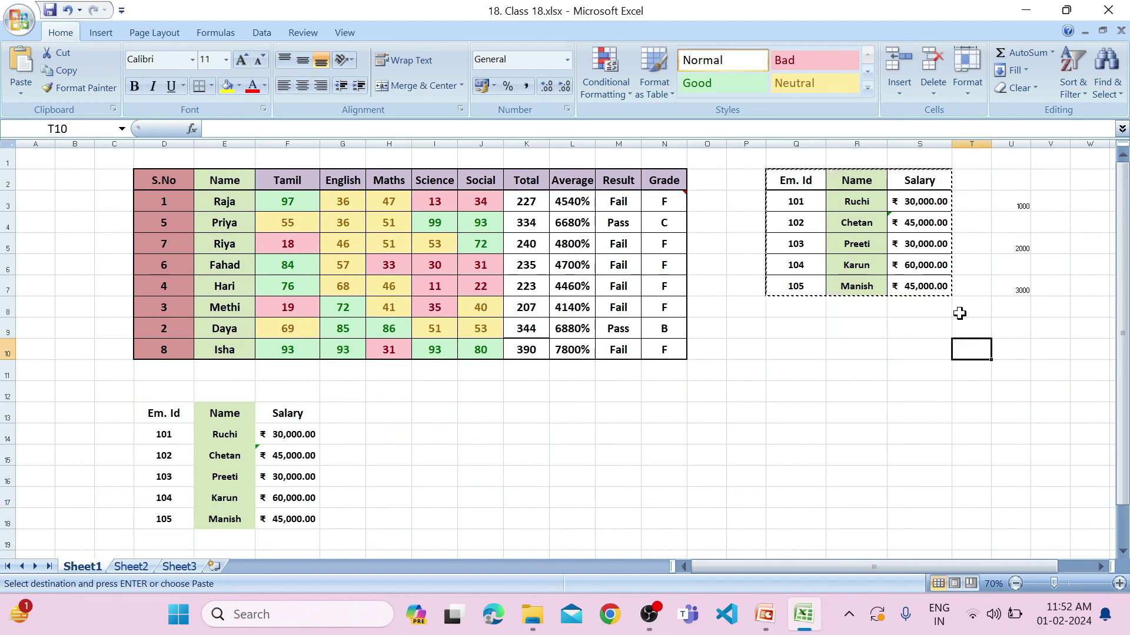
pyautogui.scroll(2, 960, 314)
pyautogui.moveTo(722, 563); pyautogui.dragTo(933, 551)
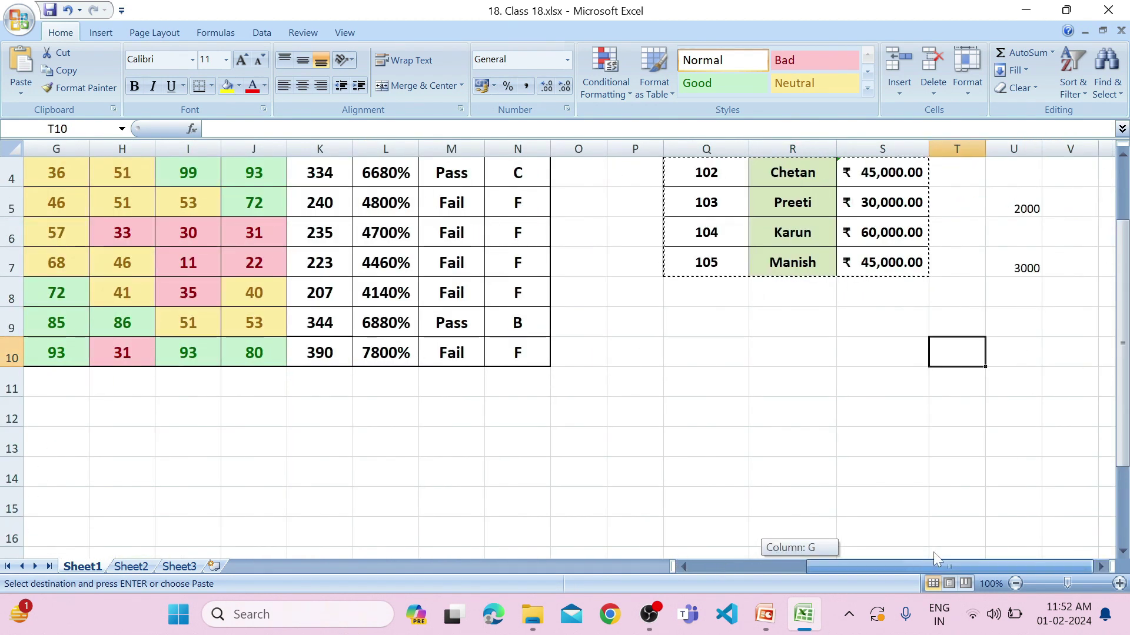
pyautogui.scroll(1, 878, 393)
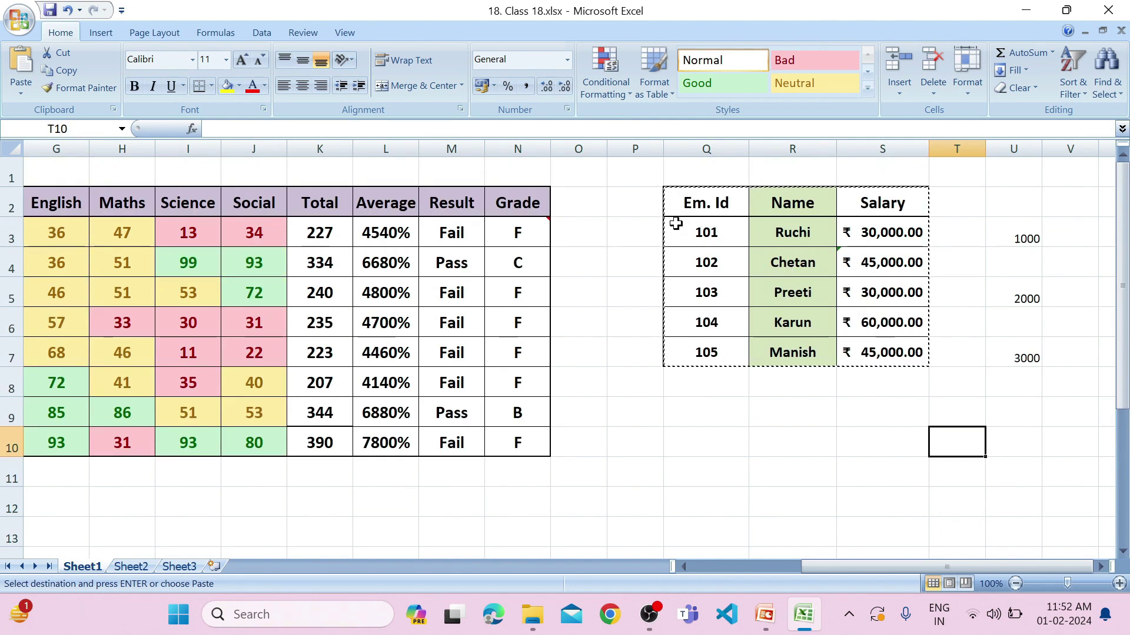
pyautogui.click(899, 229)
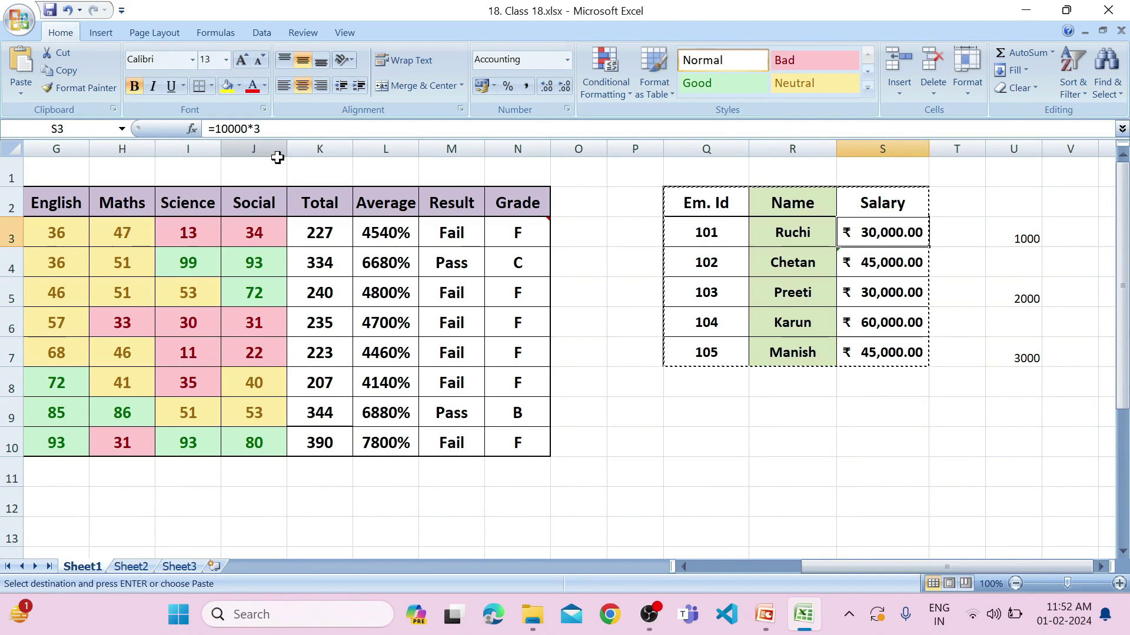
pyautogui.click(967, 315)
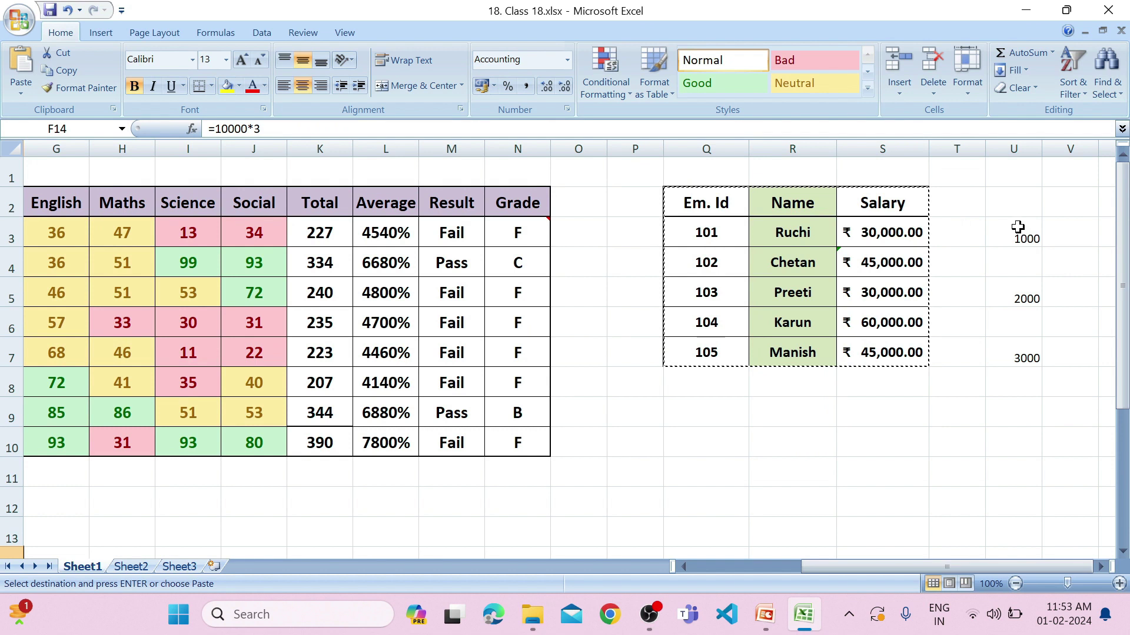
# Copy the amounts in U3:U7, including the blank cells, and compare them with the salaries in the same rows.
pyautogui.moveTo(1017, 230); pyautogui.dragTo(1027, 346)
pyautogui.hotkey('ctrl', 'c')
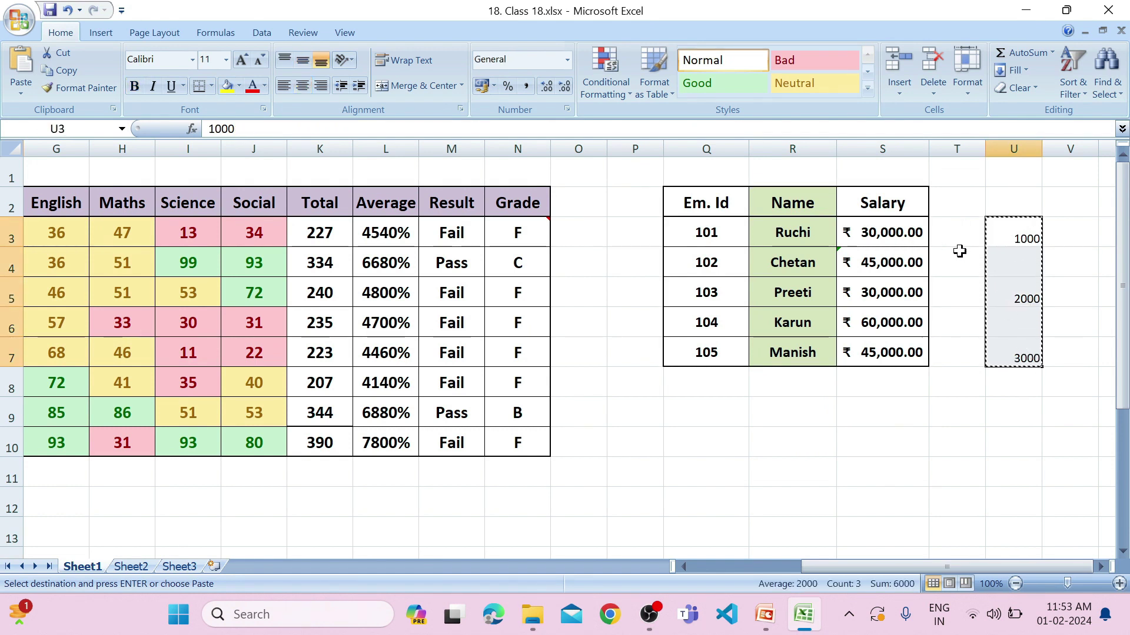
pyautogui.click(991, 272)
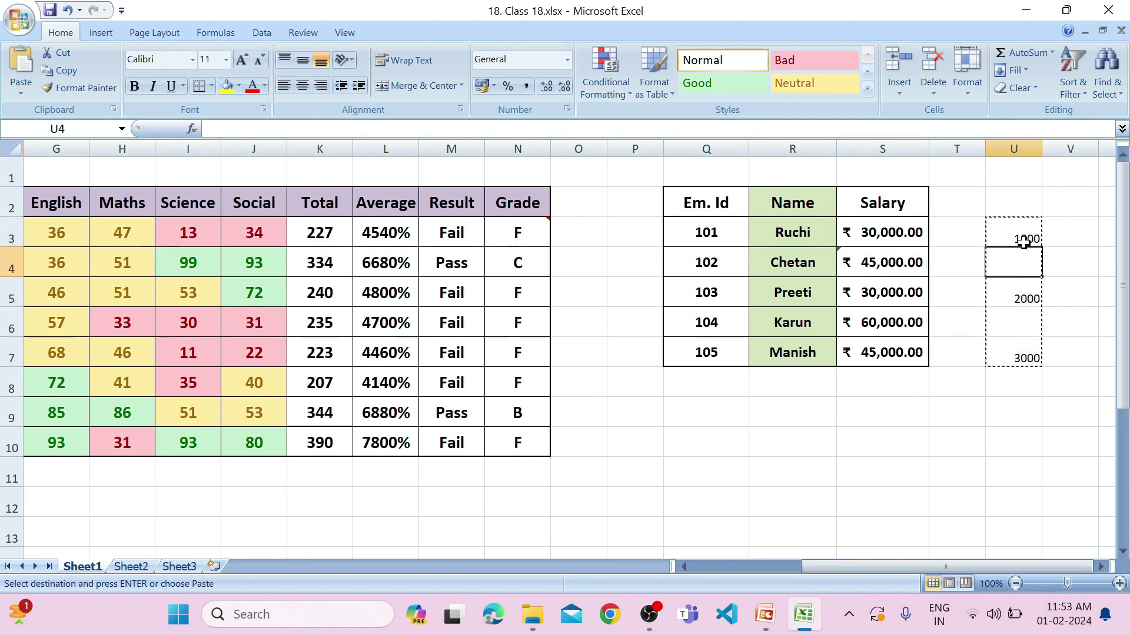
pyautogui.click(1011, 353)
pyautogui.click(913, 353)
pyautogui.click(1022, 232)
pyautogui.click(910, 230)
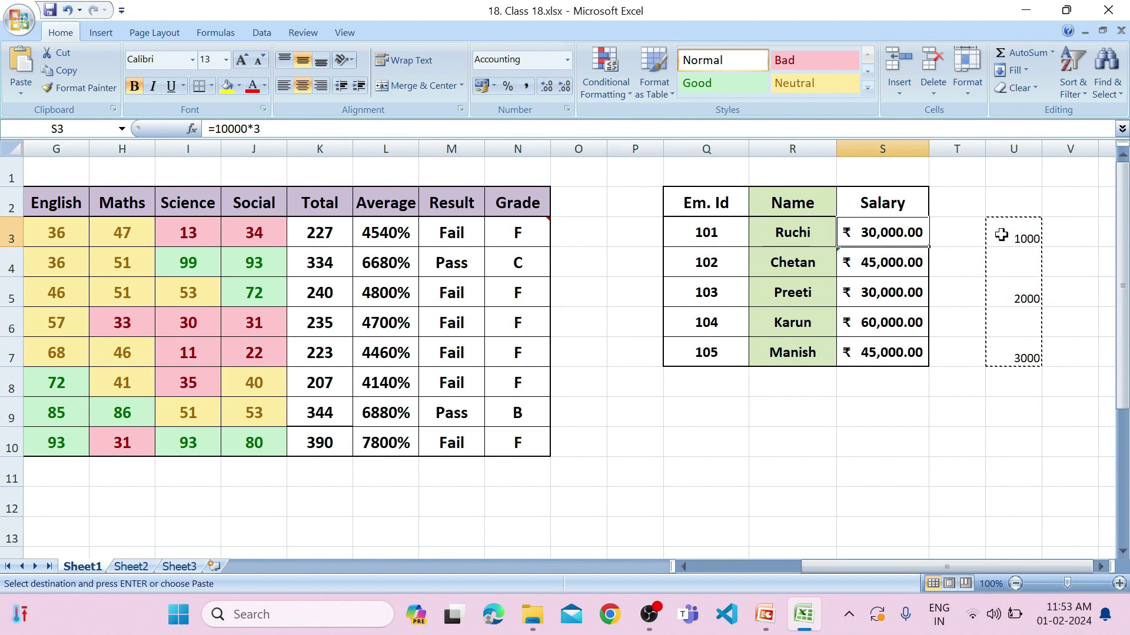
# Paste the copied amounts onto U3:U7 and onto the salaries S3:S7 using the Paste Special operation Add with Skip blanks.
pyautogui.moveTo(1006, 237); pyautogui.dragTo(1004, 355)
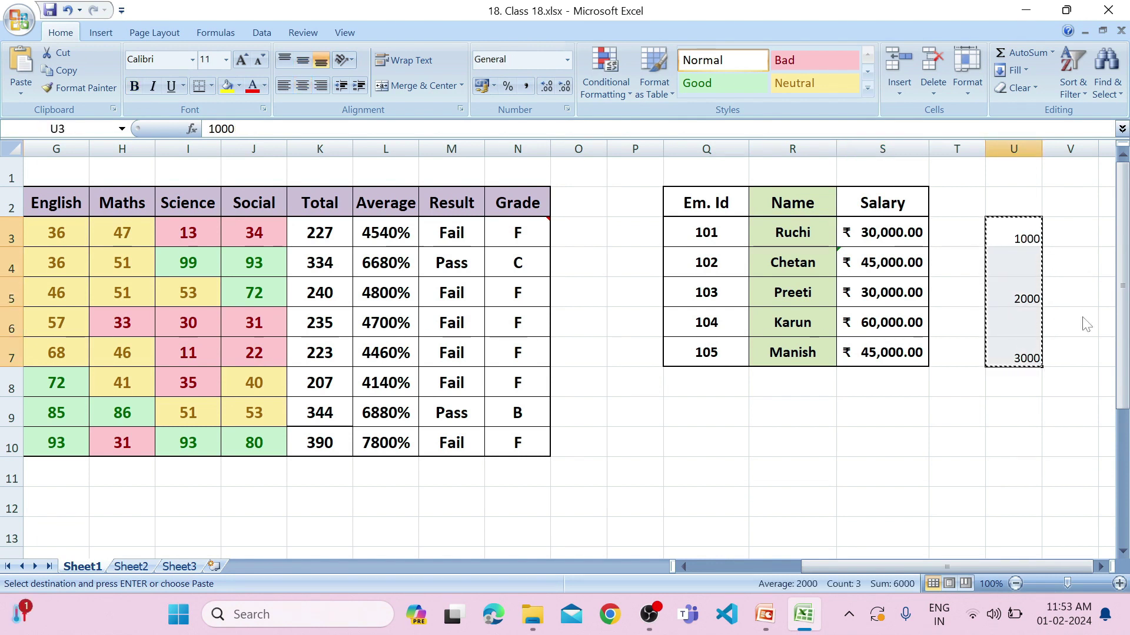
pyautogui.click(20, 92)
pyautogui.click(23, 224)
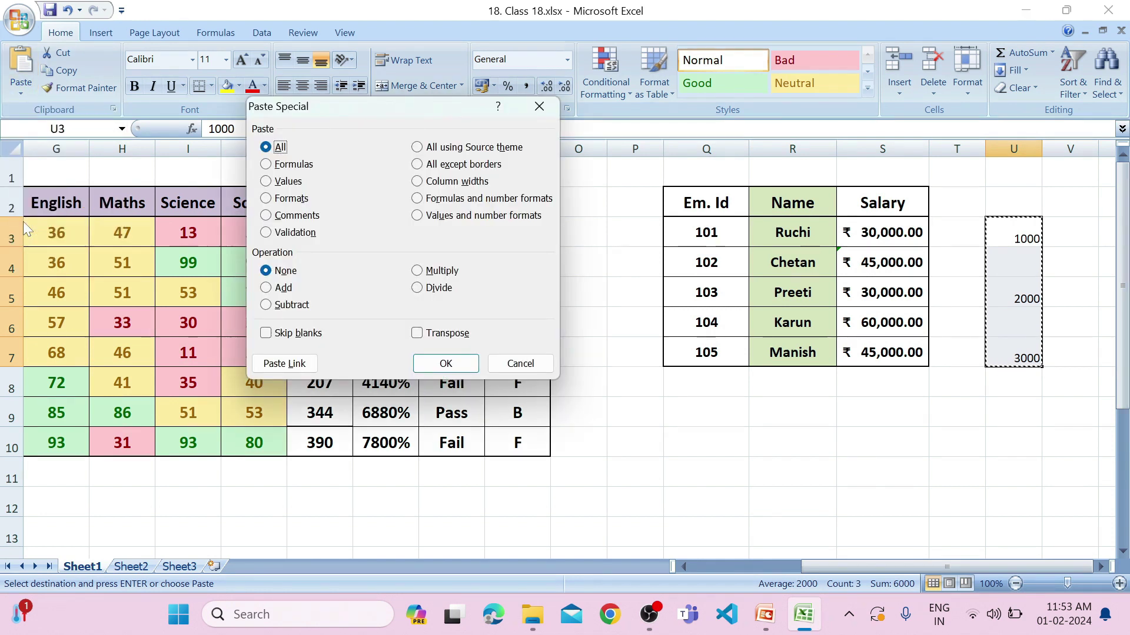
pyautogui.click(266, 289)
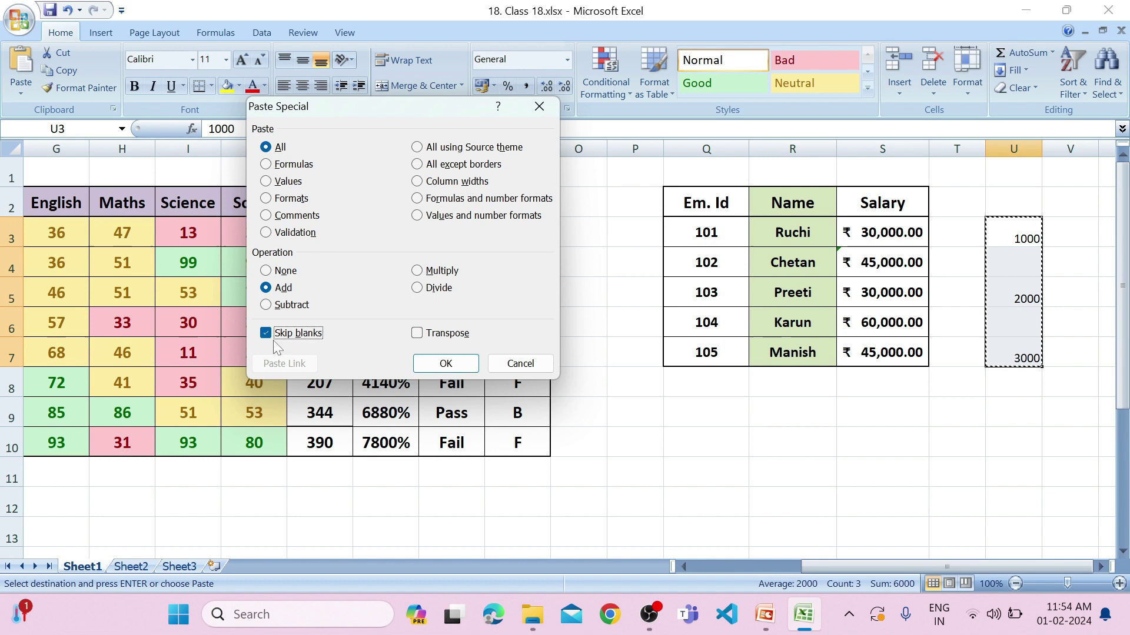
pyautogui.click(446, 363)
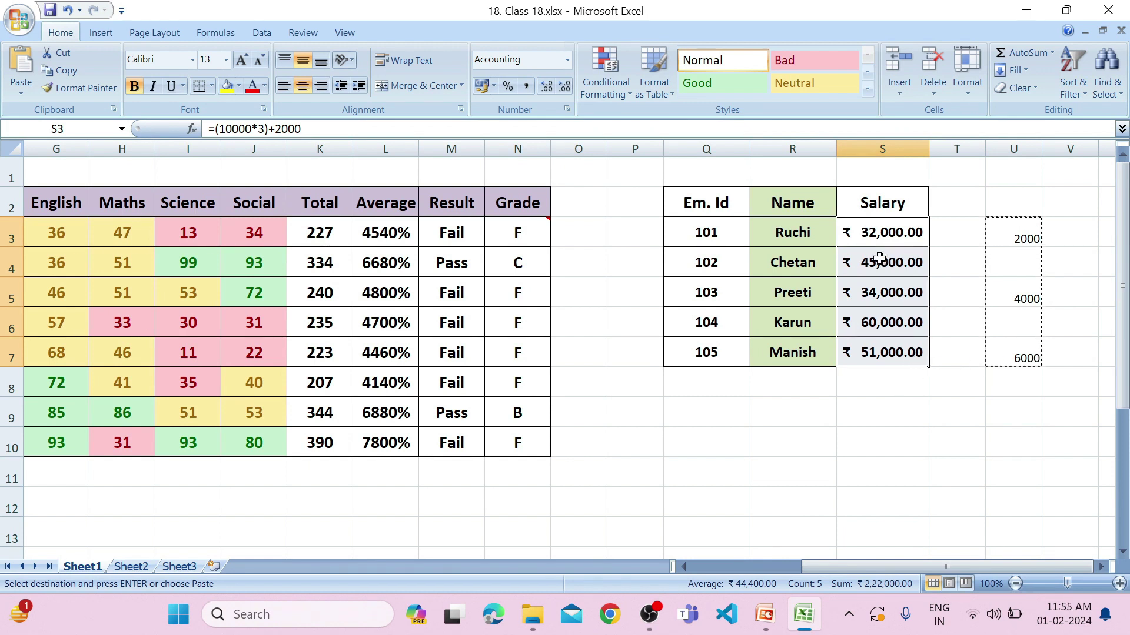
pyautogui.click(1006, 266)
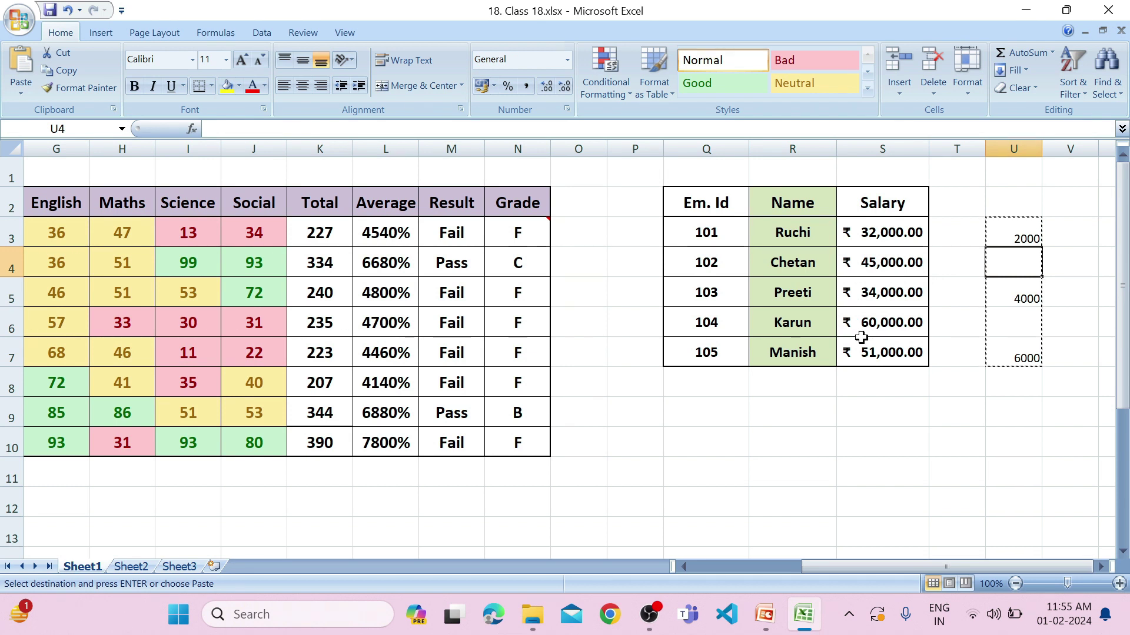
pyautogui.click(887, 392)
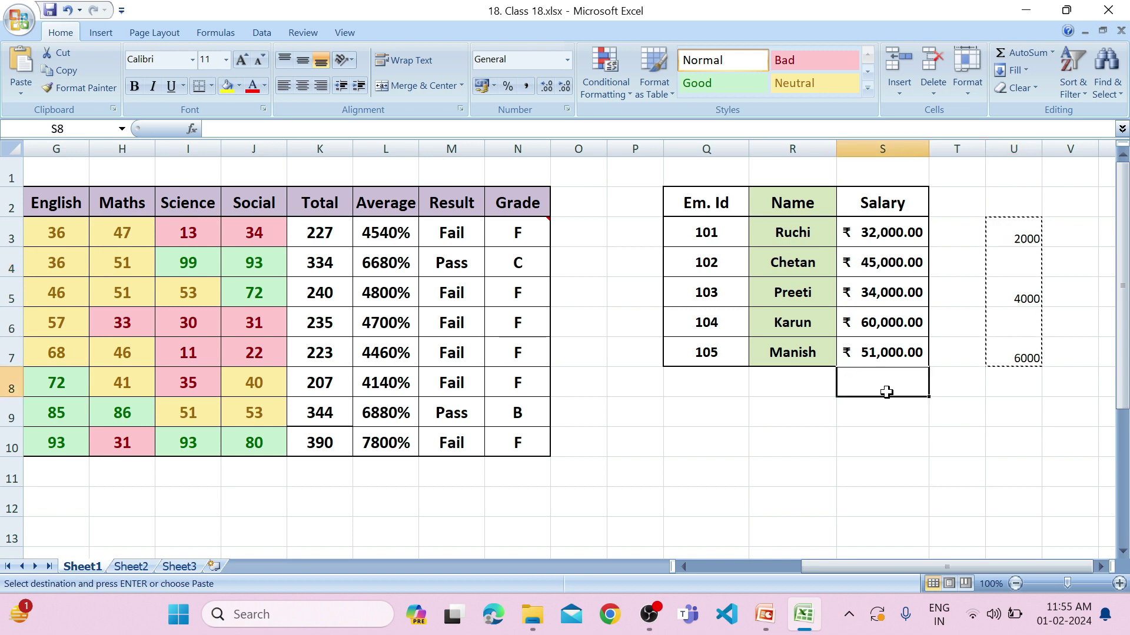
pyautogui.press('Escape')
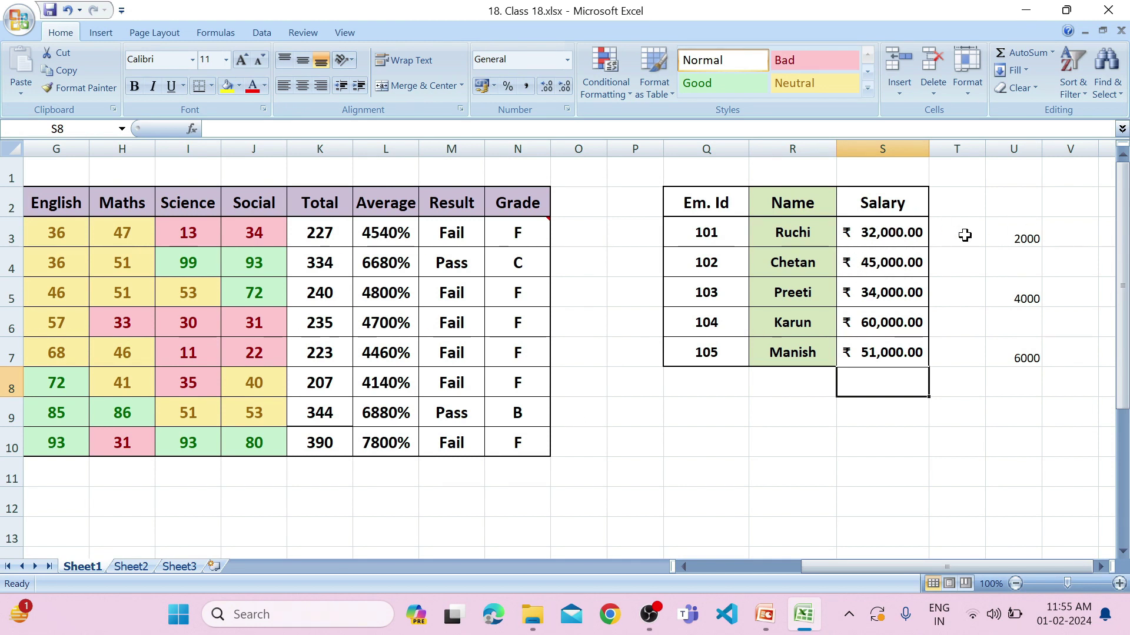
# Copy U3:U7 and subtract the amounts from the salaries starting at S3 using the Paste Special operation Subtract with Skip blanks.
pyautogui.moveTo(1000, 241); pyautogui.dragTo(1006, 356)
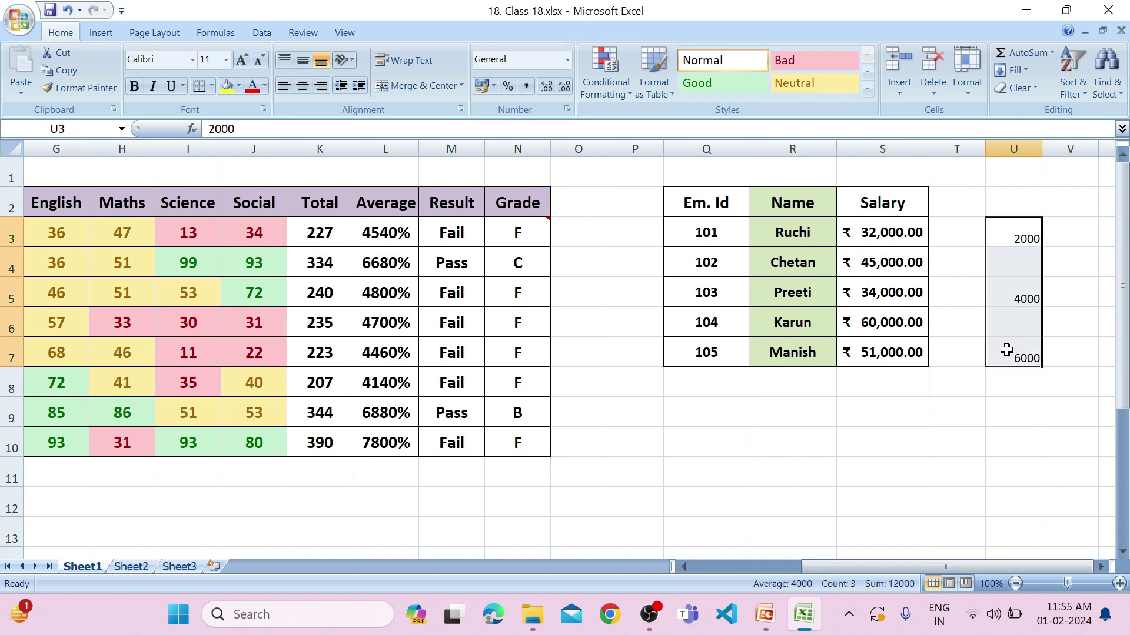
pyautogui.hotkey('ctrl', 'c')
pyautogui.click(876, 233)
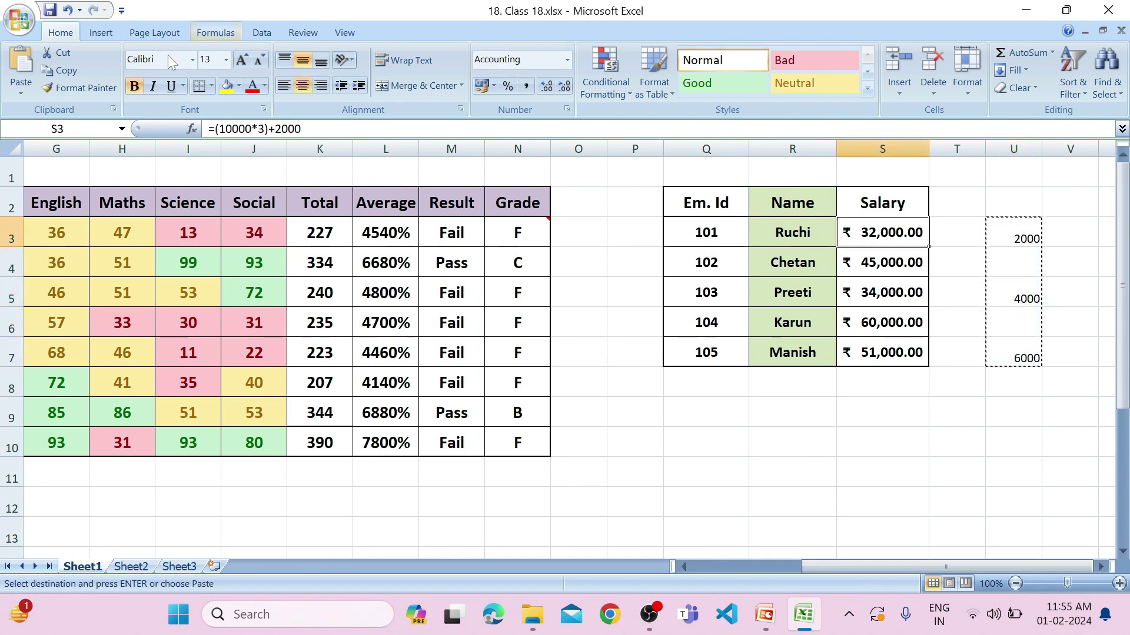
pyautogui.click(18, 94)
pyautogui.click(50, 223)
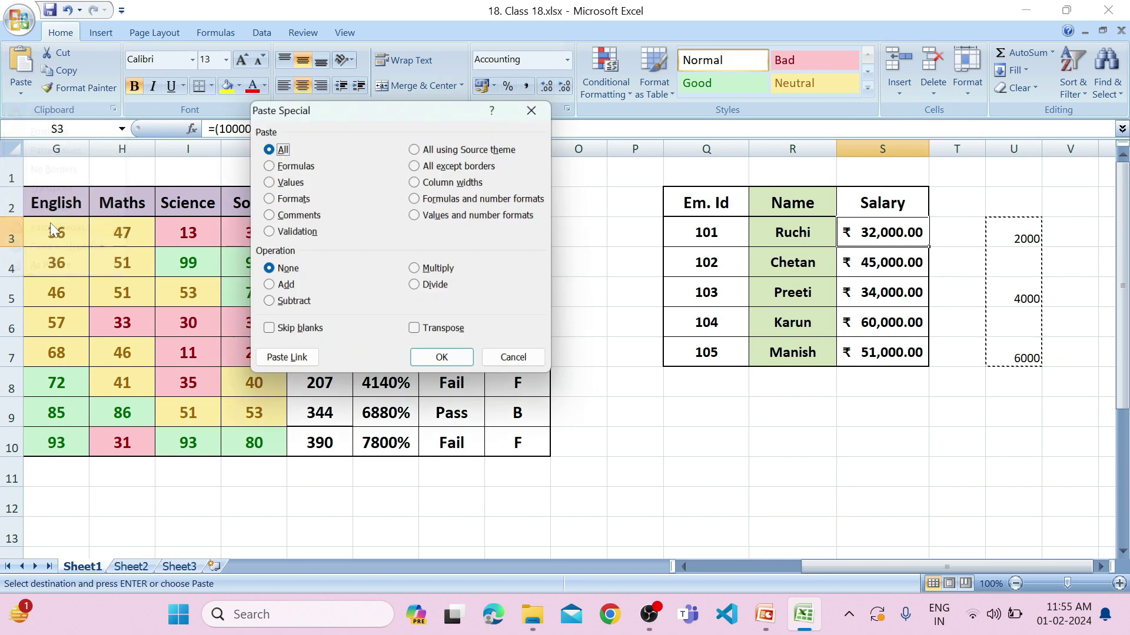
pyautogui.click(270, 305)
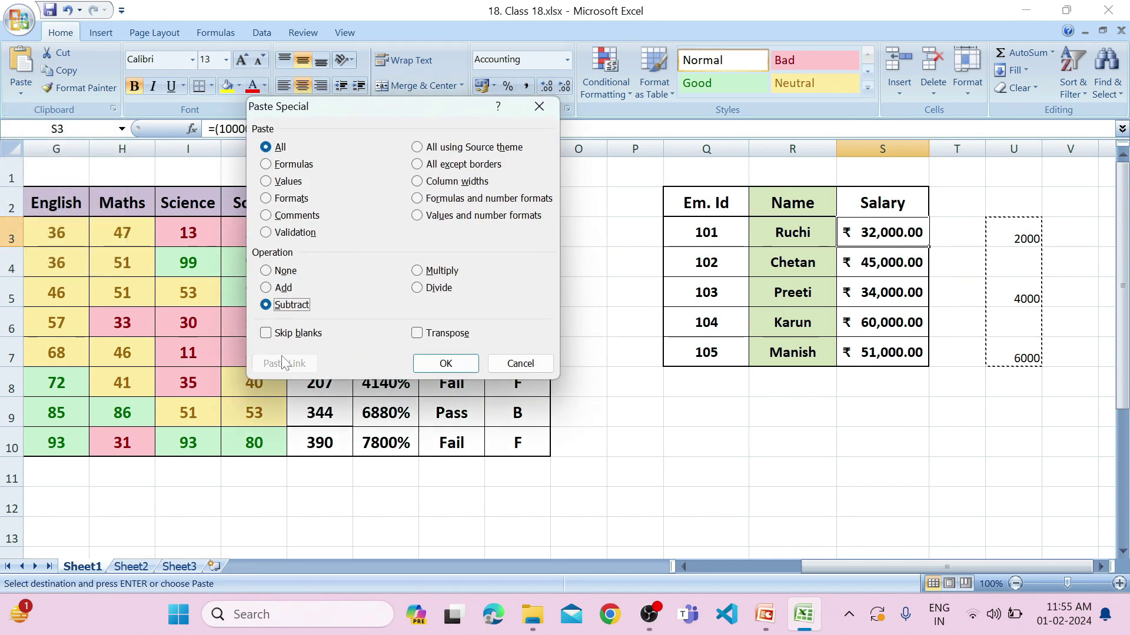
pyautogui.click(269, 340)
pyautogui.click(440, 365)
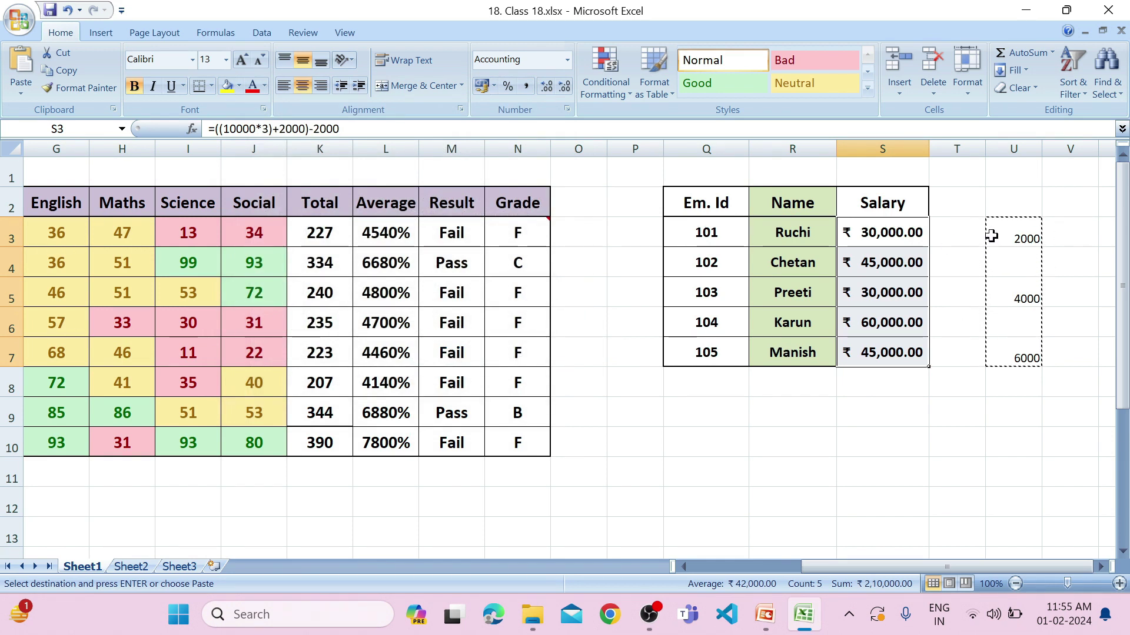
# Multiply the salaries in S3:S7 by the copied U3:U7 amounts using the Paste Special operation Multiply with Skip blanks.
pyautogui.moveTo(865, 229); pyautogui.dragTo(890, 356)
pyautogui.click(20, 93)
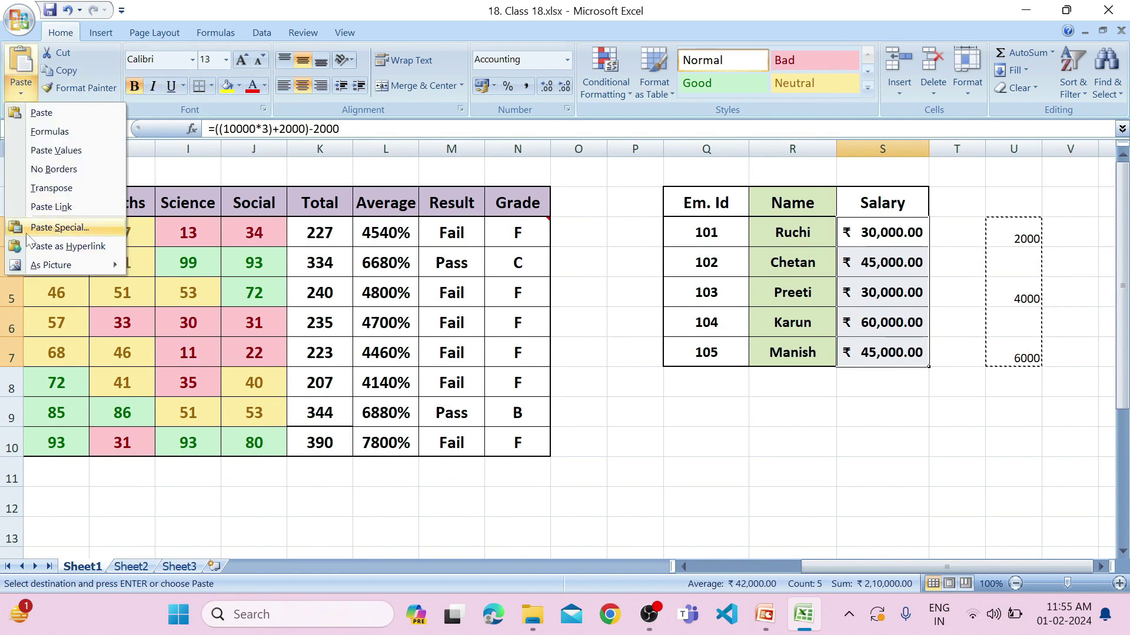
pyautogui.click(28, 232)
pyautogui.click(427, 272)
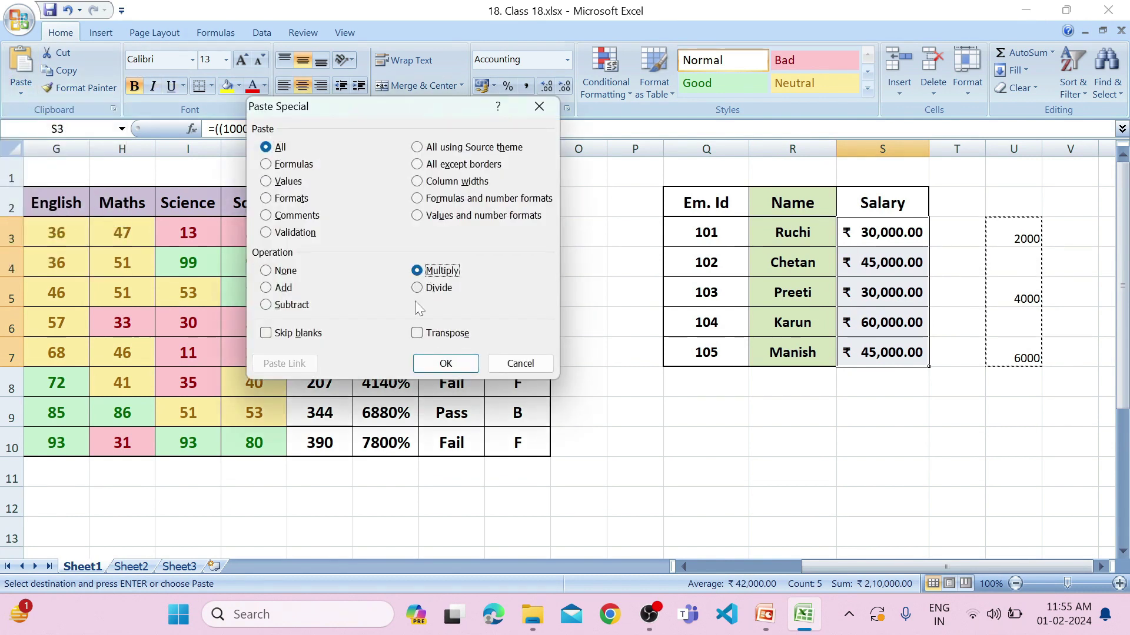
pyautogui.click(265, 333)
pyautogui.click(445, 363)
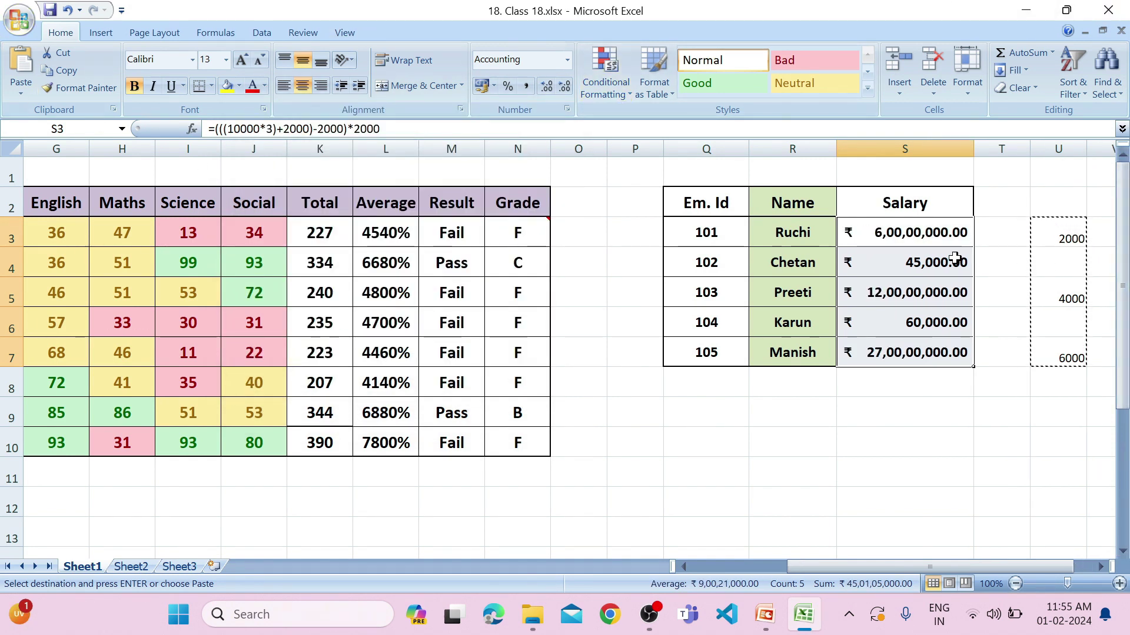
# Divide the salaries in S3:S7 by the copied U3:U7 amounts using the Paste Special operation Divide with Skip blanks.
pyautogui.click(891, 238)
pyautogui.moveTo(845, 234); pyautogui.dragTo(870, 361)
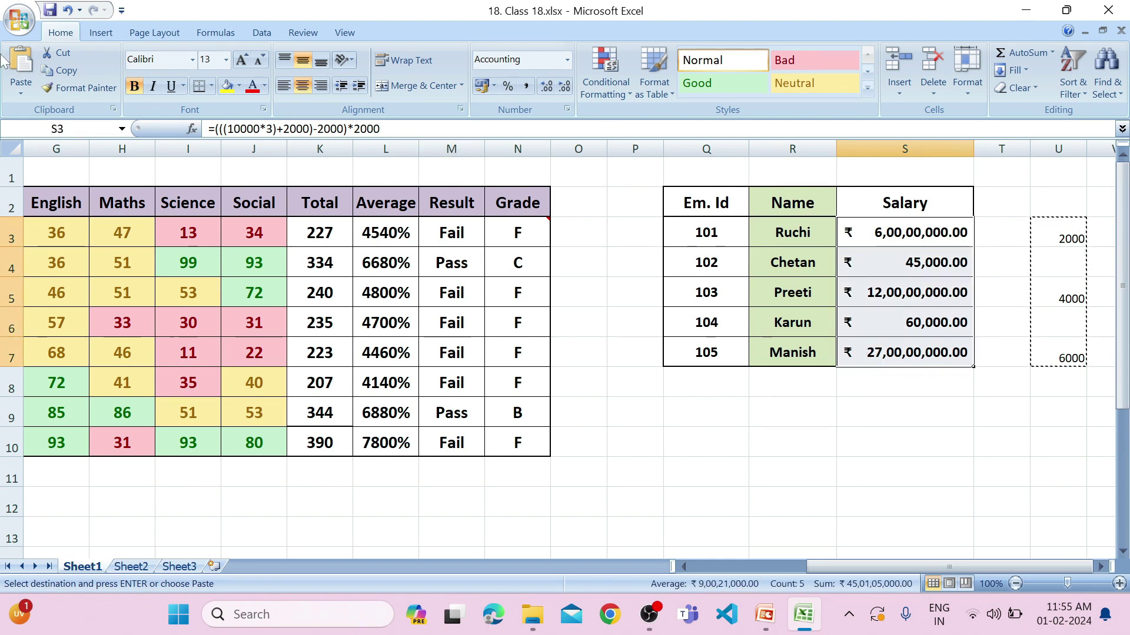
pyautogui.click(21, 93)
pyautogui.click(59, 227)
pyautogui.click(439, 288)
pyautogui.click(266, 333)
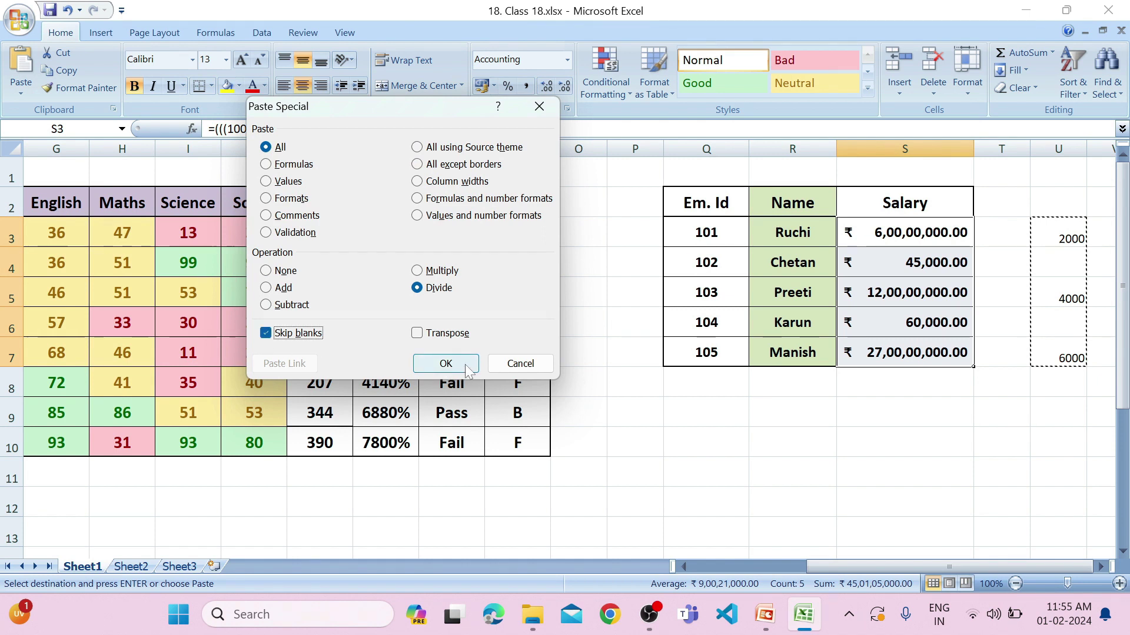
pyautogui.click(445, 363)
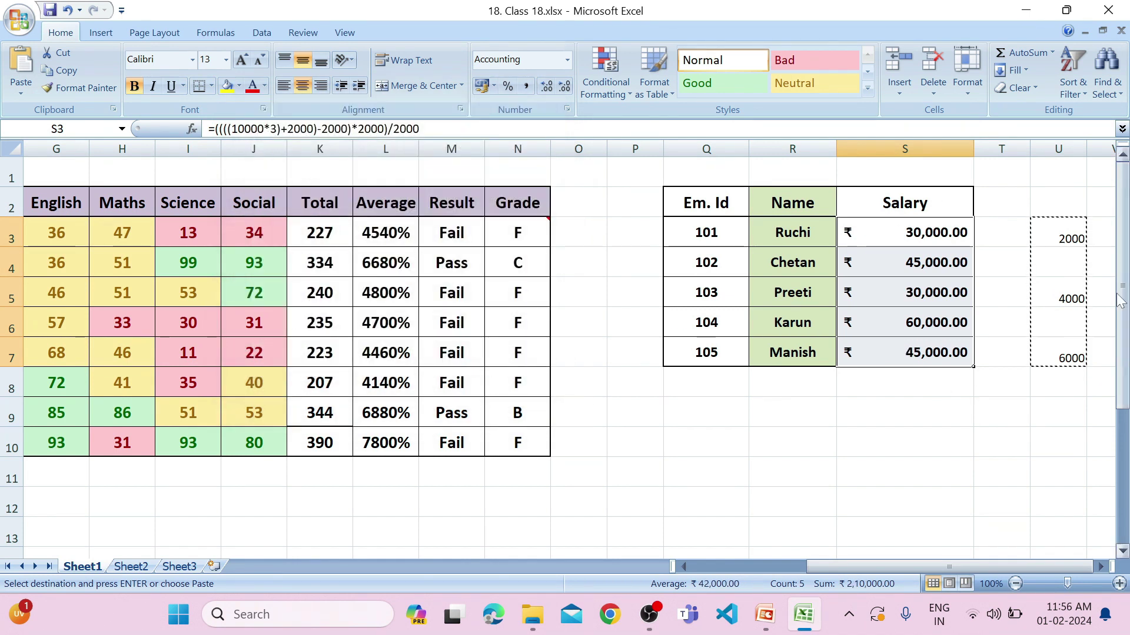
pyautogui.click(1069, 262)
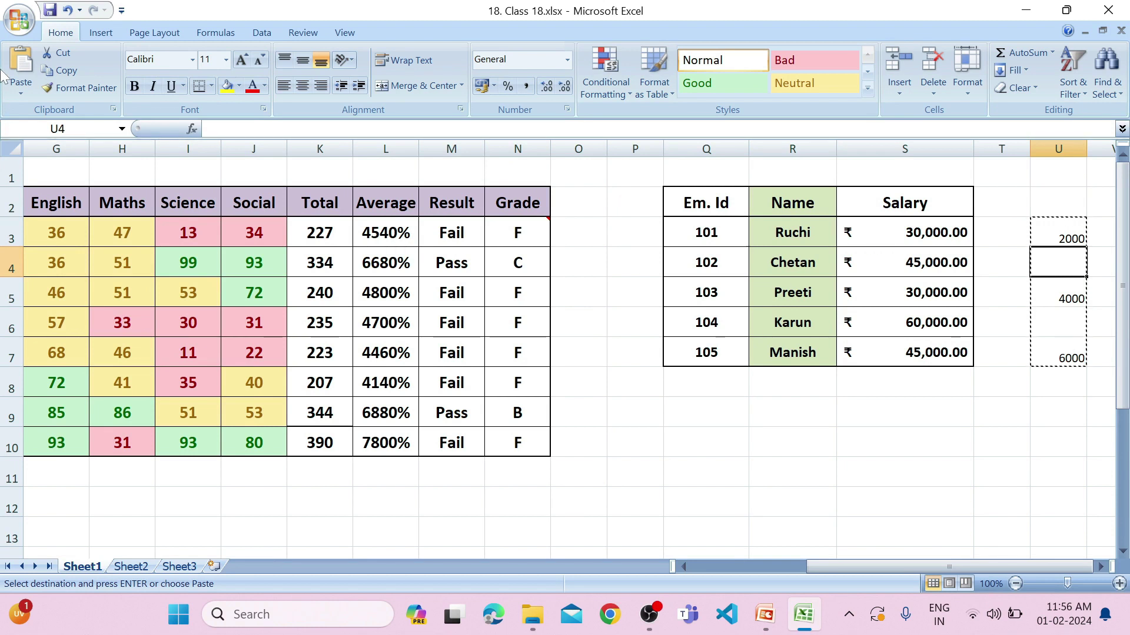
pyautogui.click(910, 454)
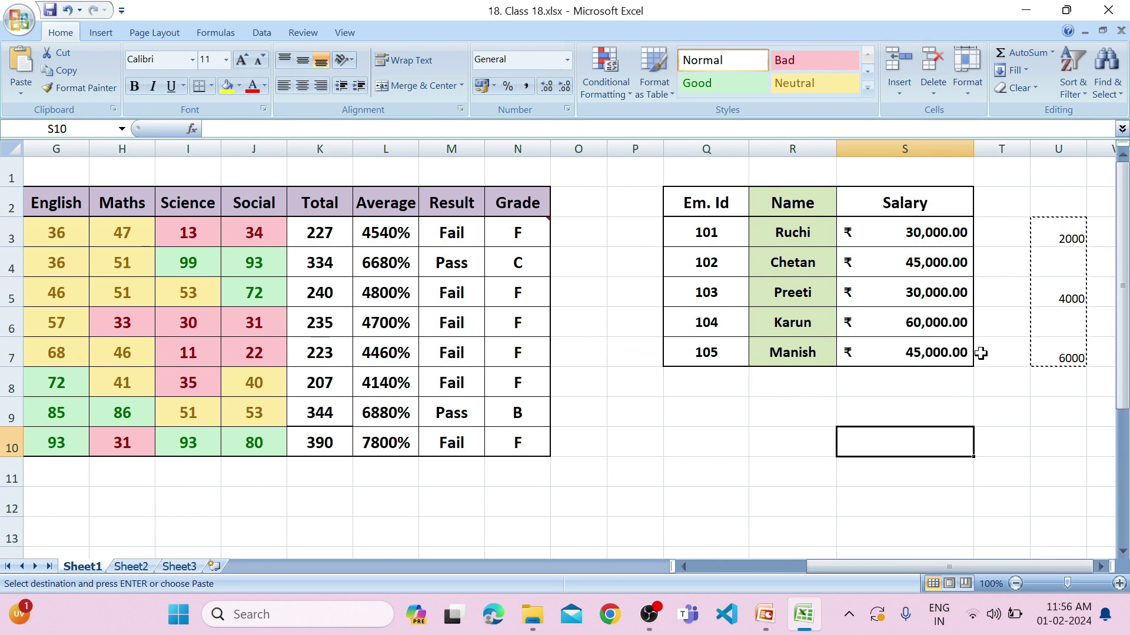
pyautogui.scroll(-1, 660, 416)
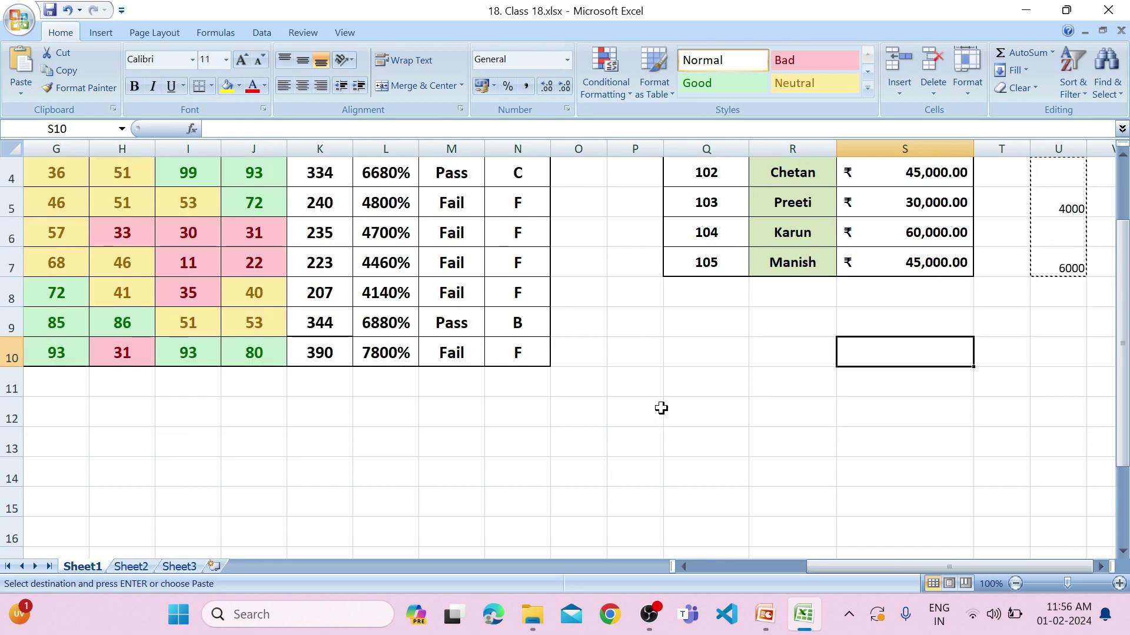
pyautogui.scroll(1, 660, 408)
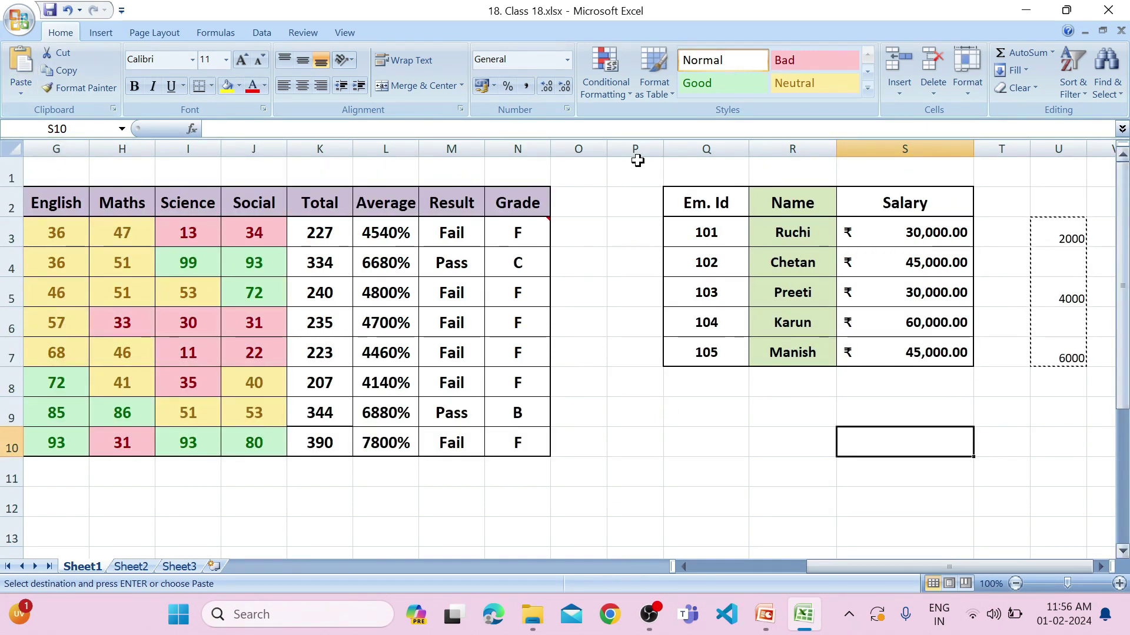
pyautogui.click(21, 88)
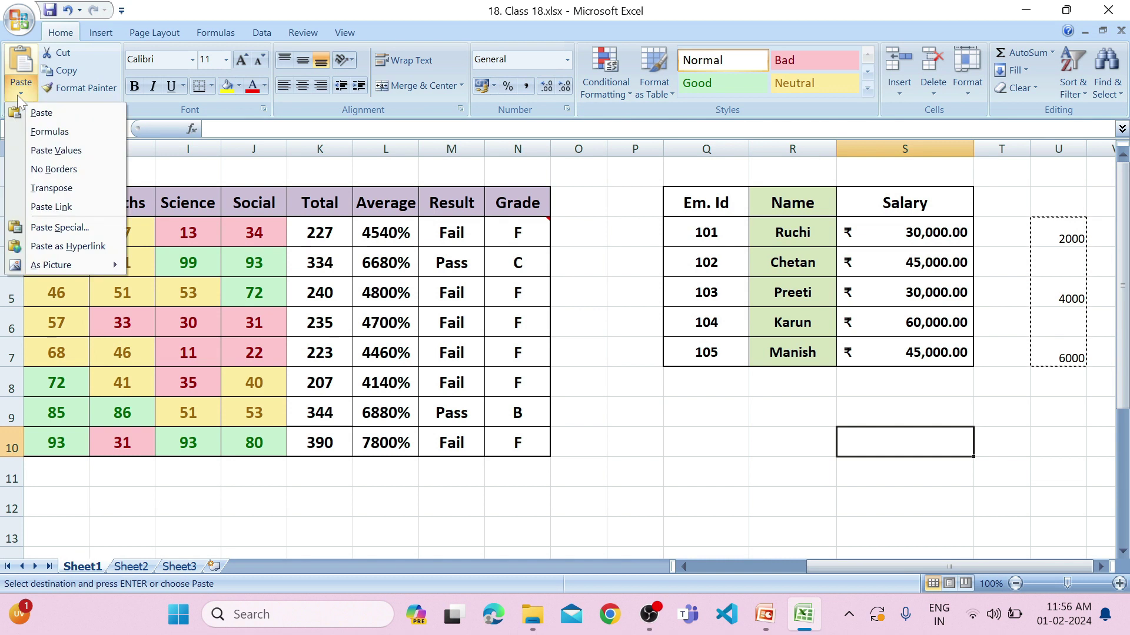
pyautogui.click(59, 228)
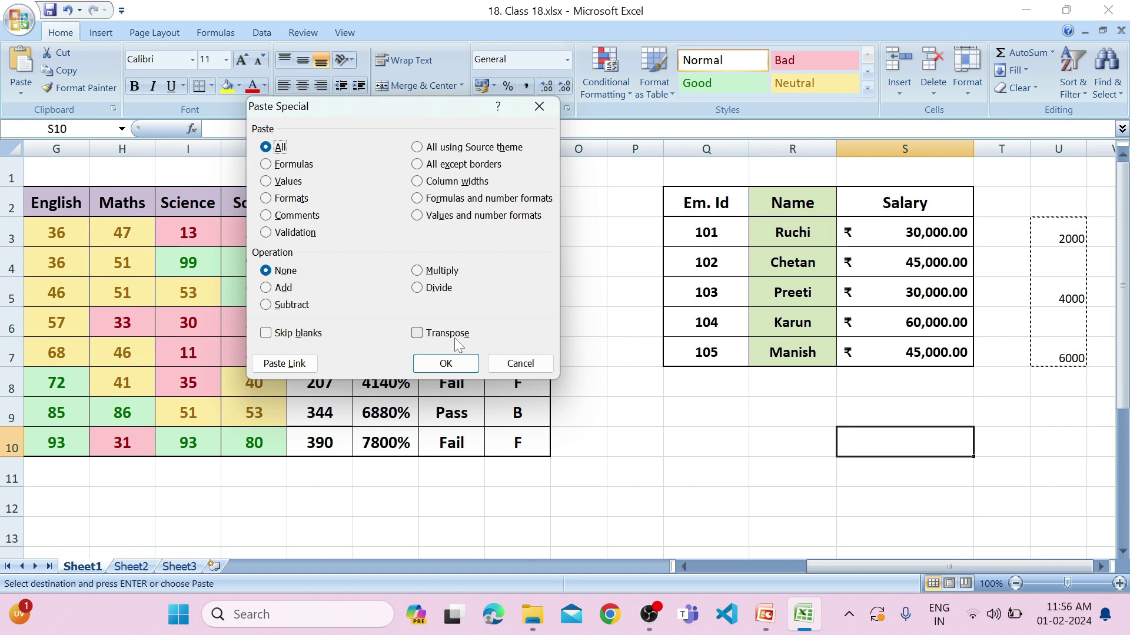
pyautogui.press('Escape')
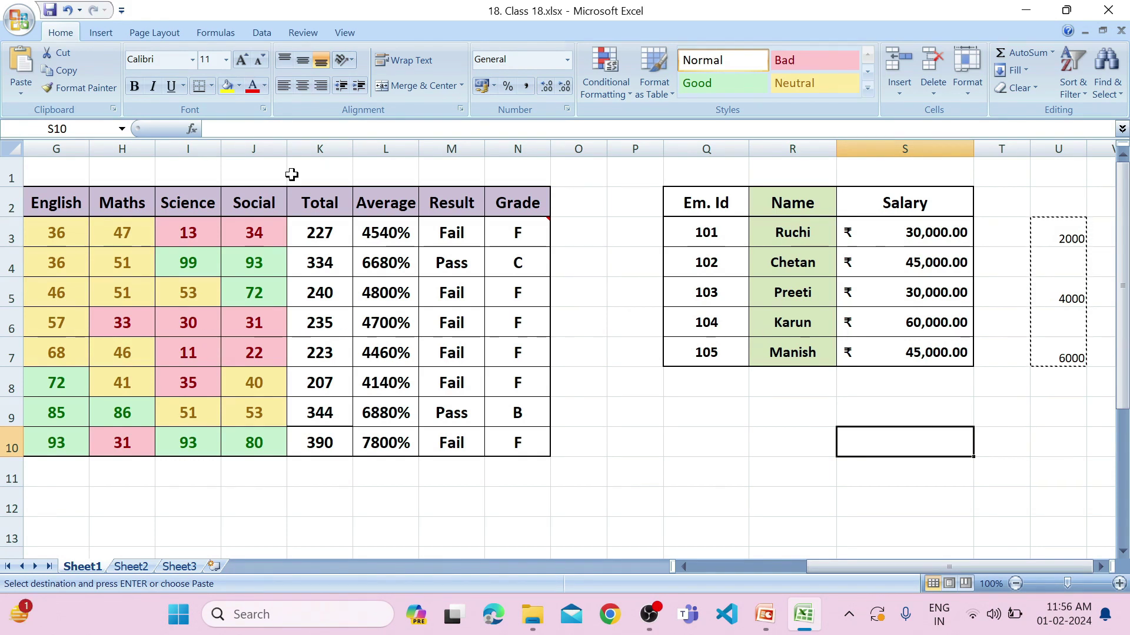
# Copy the employee salary table Q2:S7 and paste it transposed at Q10 with Paste Special.
pyautogui.scroll(-1, 676, 290)
pyautogui.moveTo(765, 191); pyautogui.dragTo(966, 312)
pyautogui.hotkey('ctrl', 'c')
pyautogui.click(744, 392)
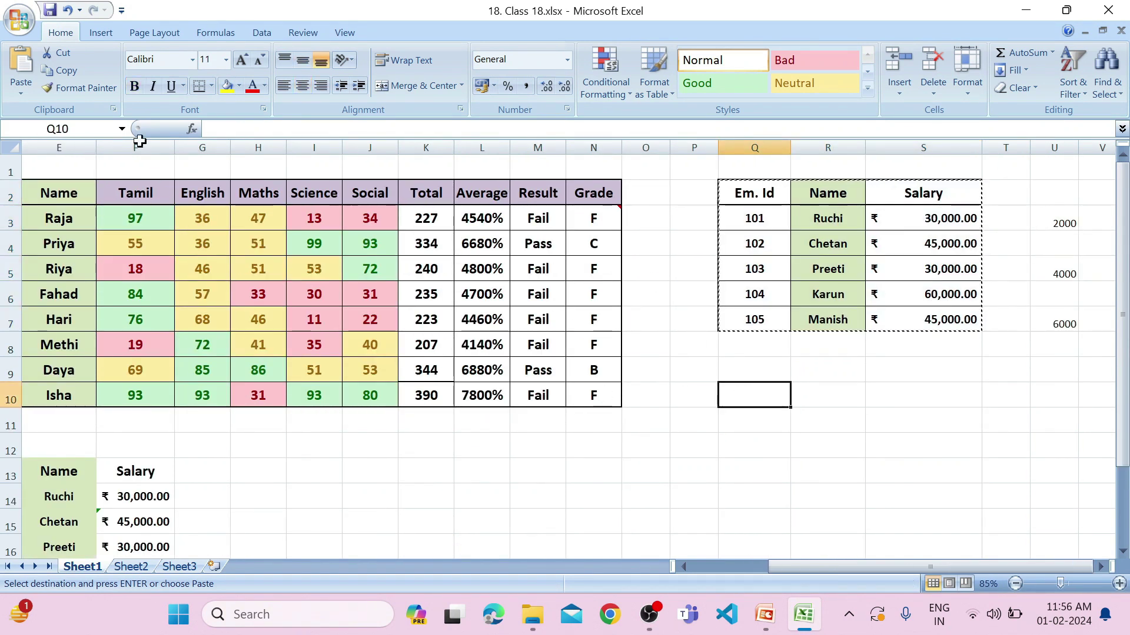
pyautogui.click(20, 92)
pyautogui.click(59, 227)
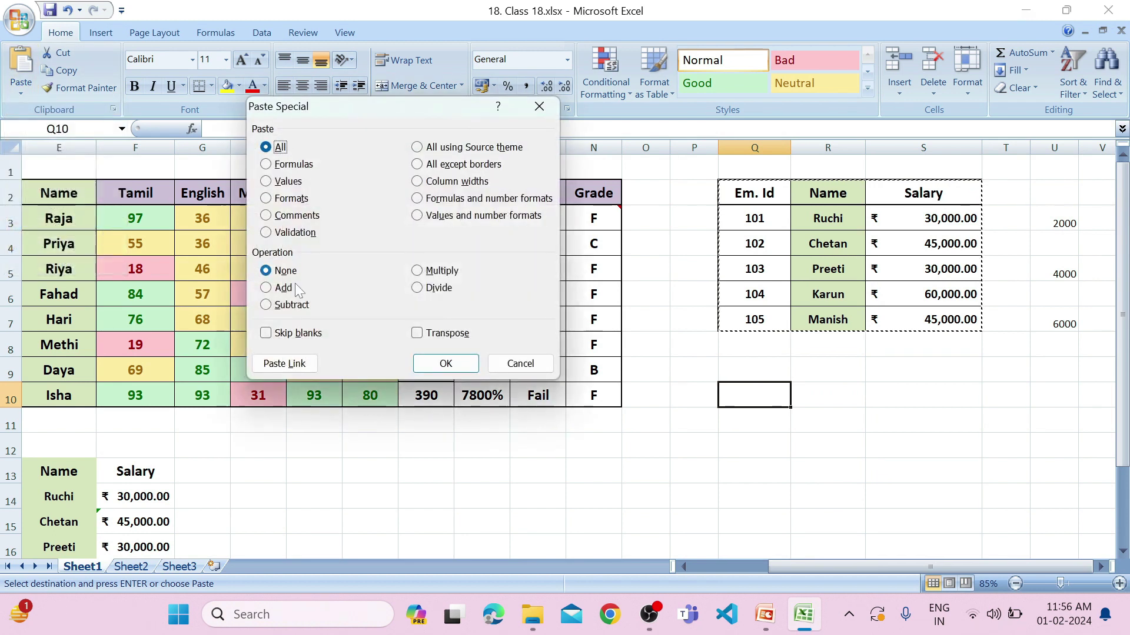
pyautogui.click(425, 334)
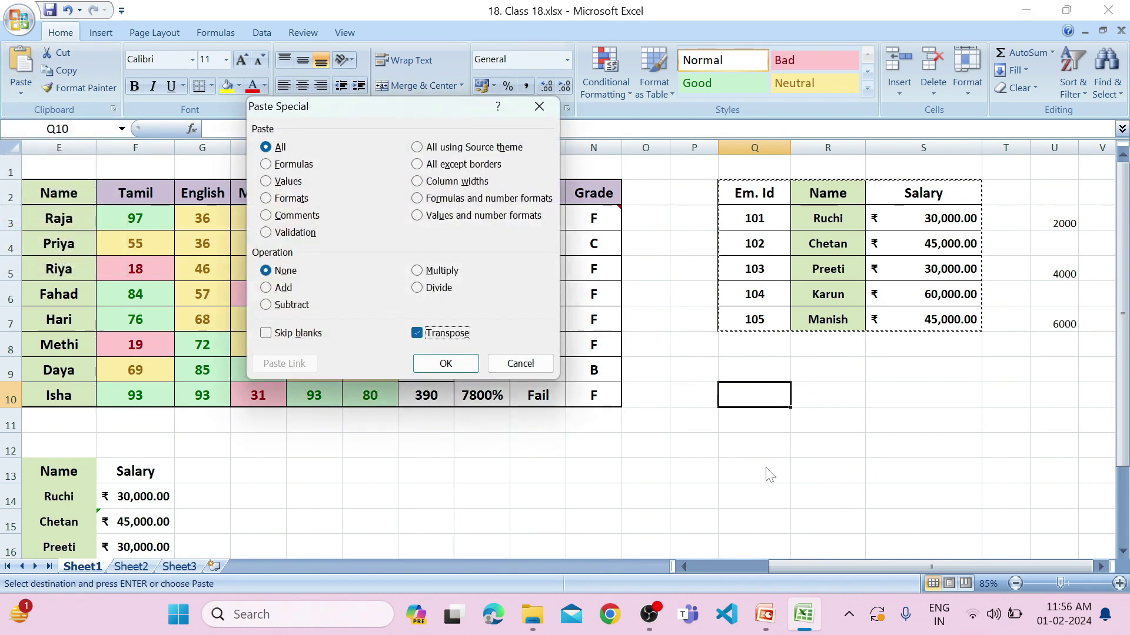
pyautogui.click(446, 363)
pyautogui.keyDown('ctrl'); pyautogui.scroll(-1, 858, 442); pyautogui.keyUp('ctrl')
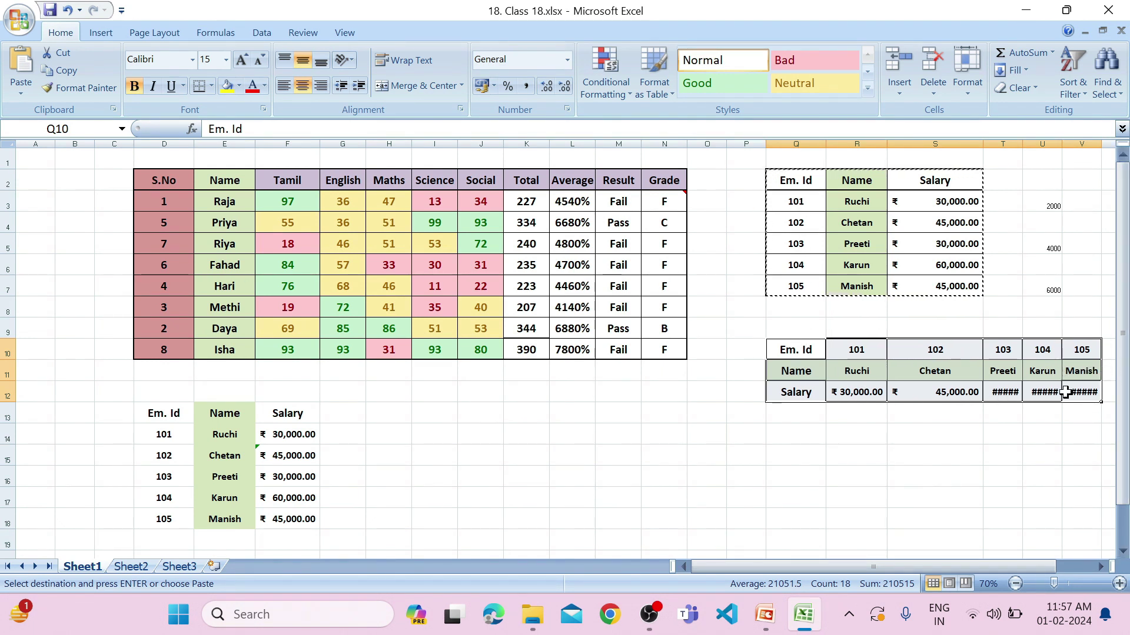
# Copy the horizontal table Q10:V12 and paste it at Q14 with the Paste Special option Transpose.
pyautogui.click(813, 370)
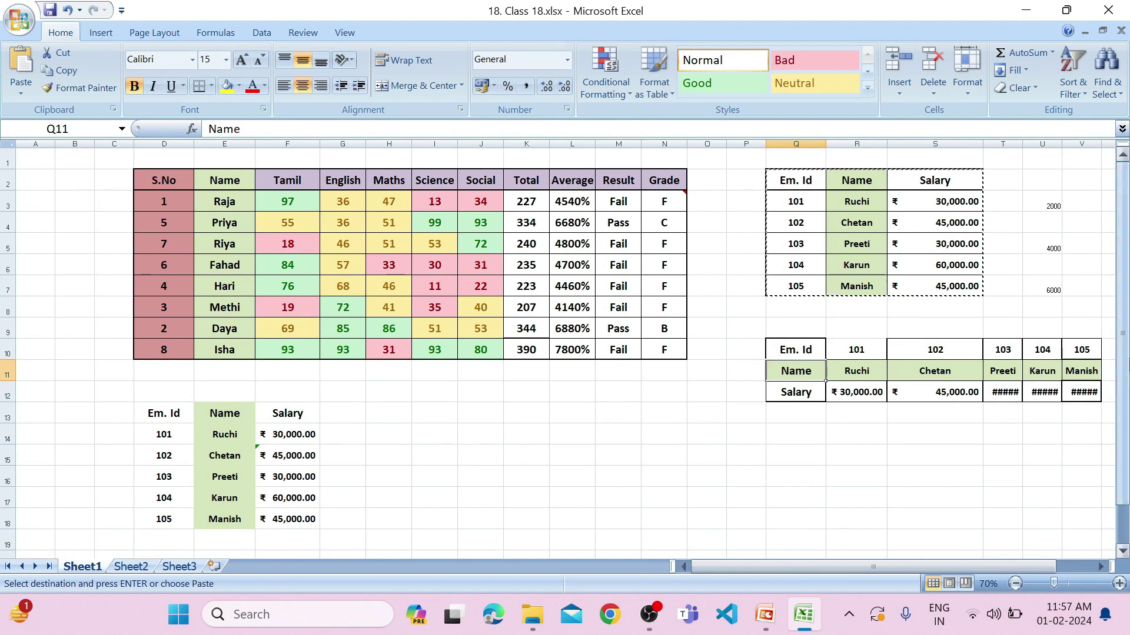
pyautogui.moveTo(812, 352); pyautogui.dragTo(1081, 392)
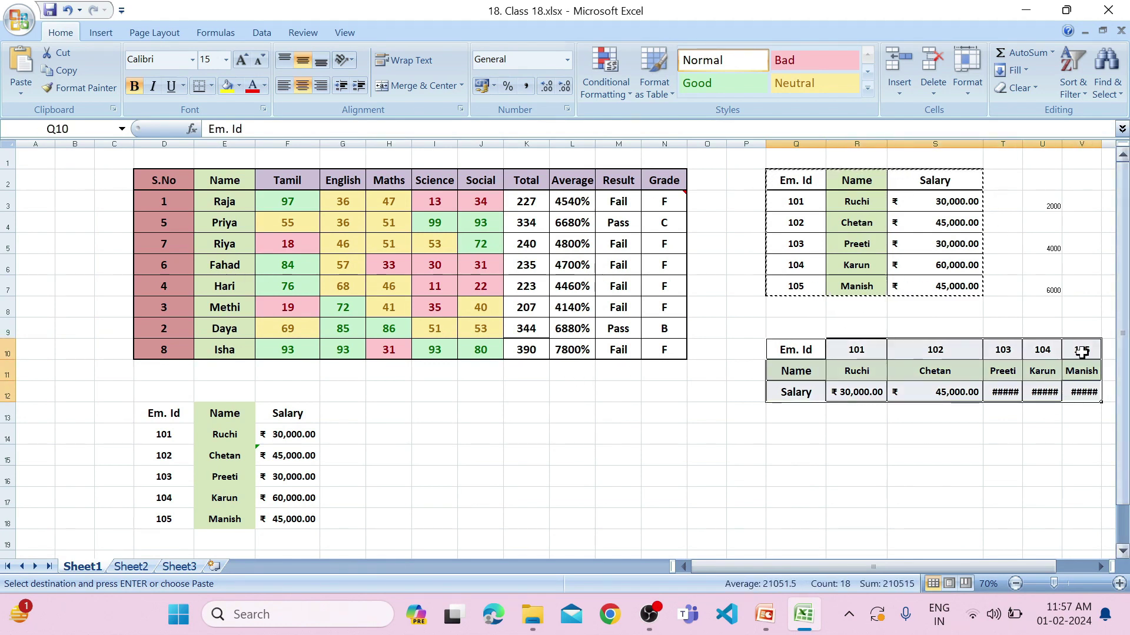
pyautogui.hotkey('ctrl', 'c')
pyautogui.click(771, 432)
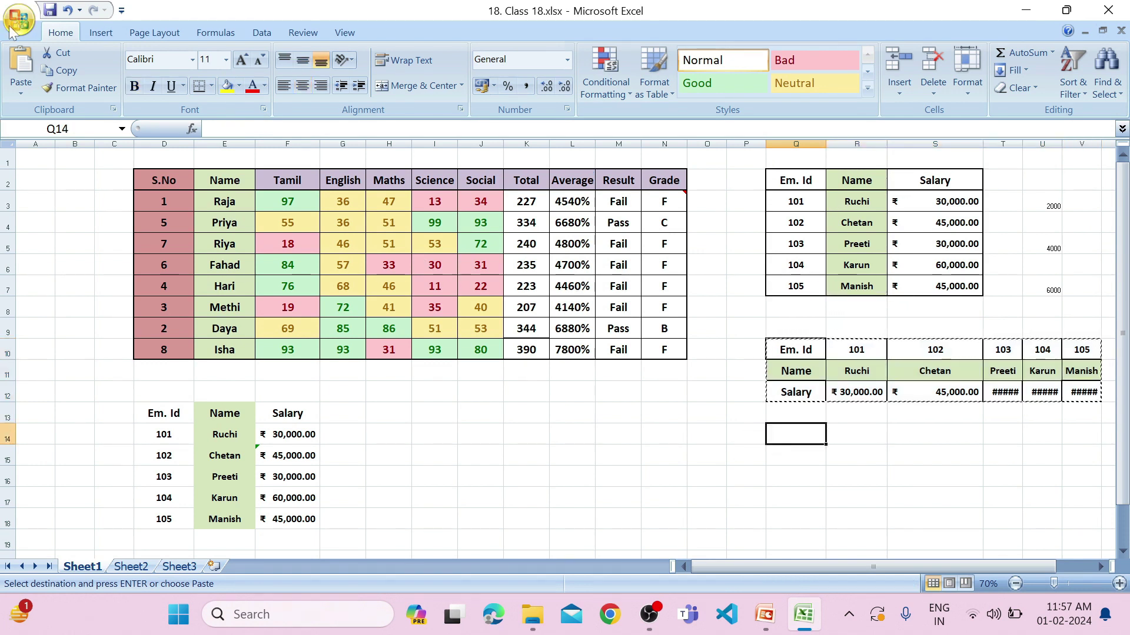
pyautogui.click(21, 64)
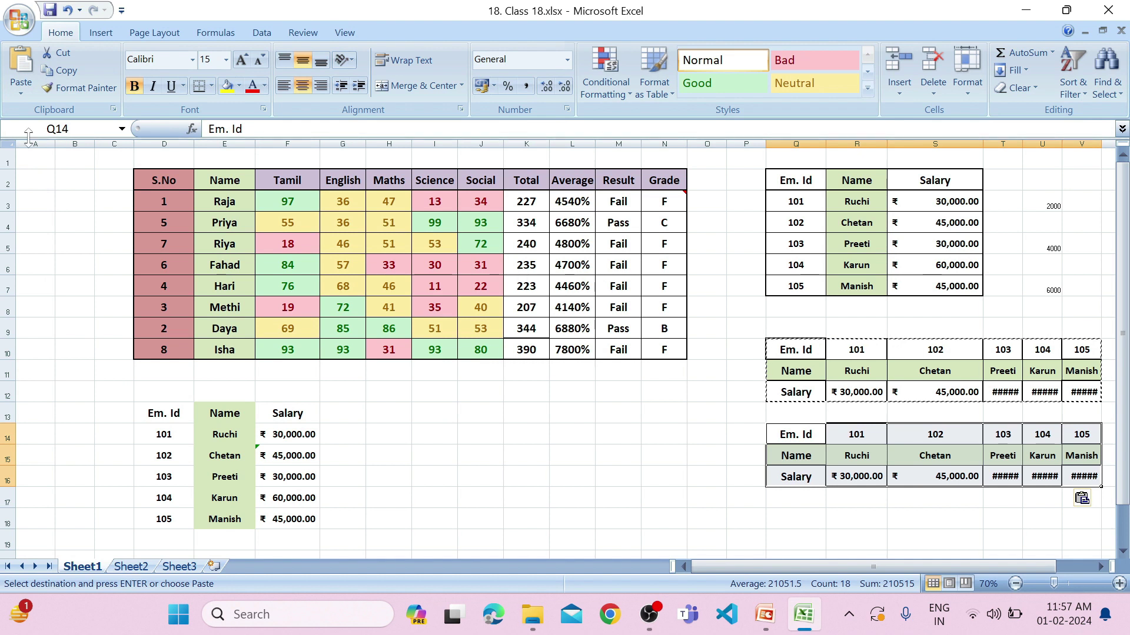
pyautogui.hotkey('ctrl', 'z')
pyautogui.click(19, 94)
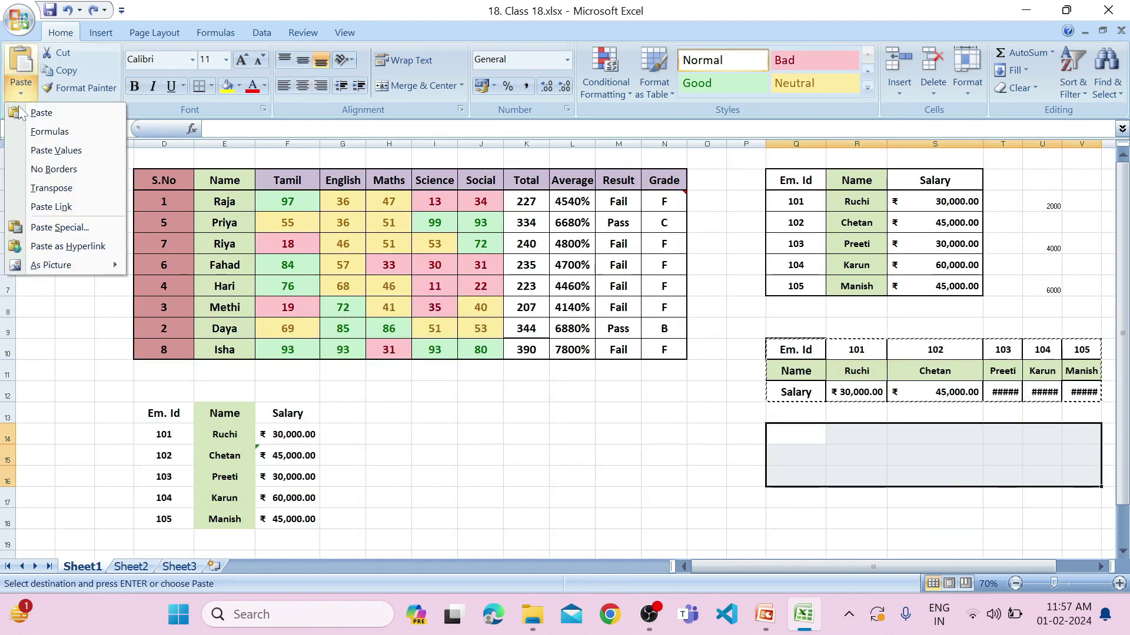
pyautogui.click(41, 224)
pyautogui.click(417, 333)
pyautogui.click(445, 364)
pyautogui.scroll(-2, 952, 390)
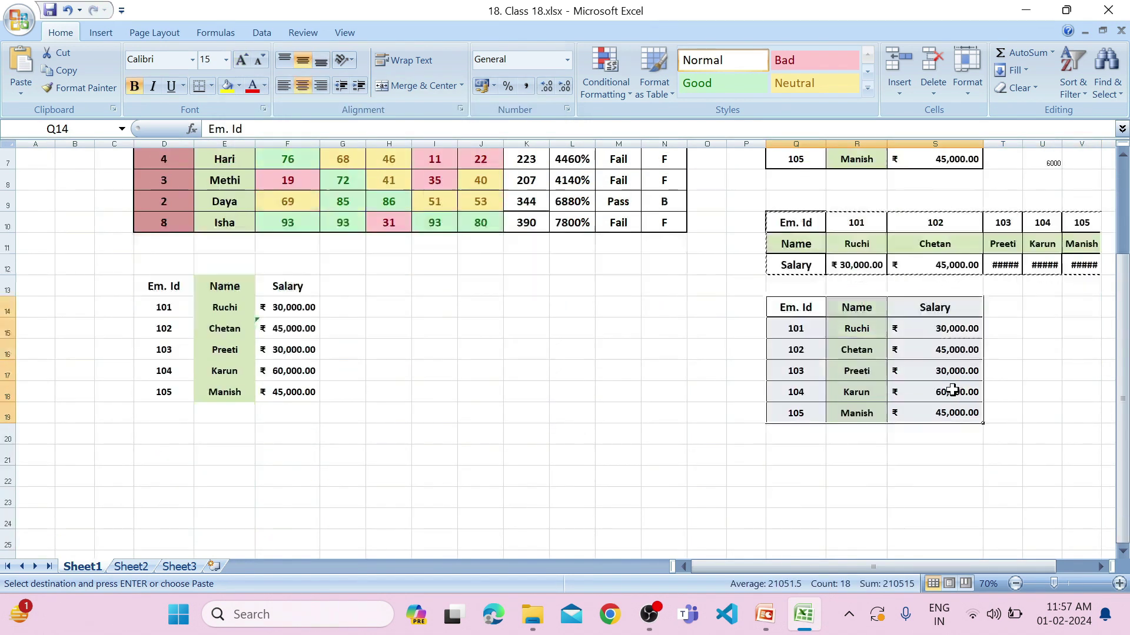
pyautogui.scroll(-2, 952, 390)
pyautogui.scroll(2, 946, 381)
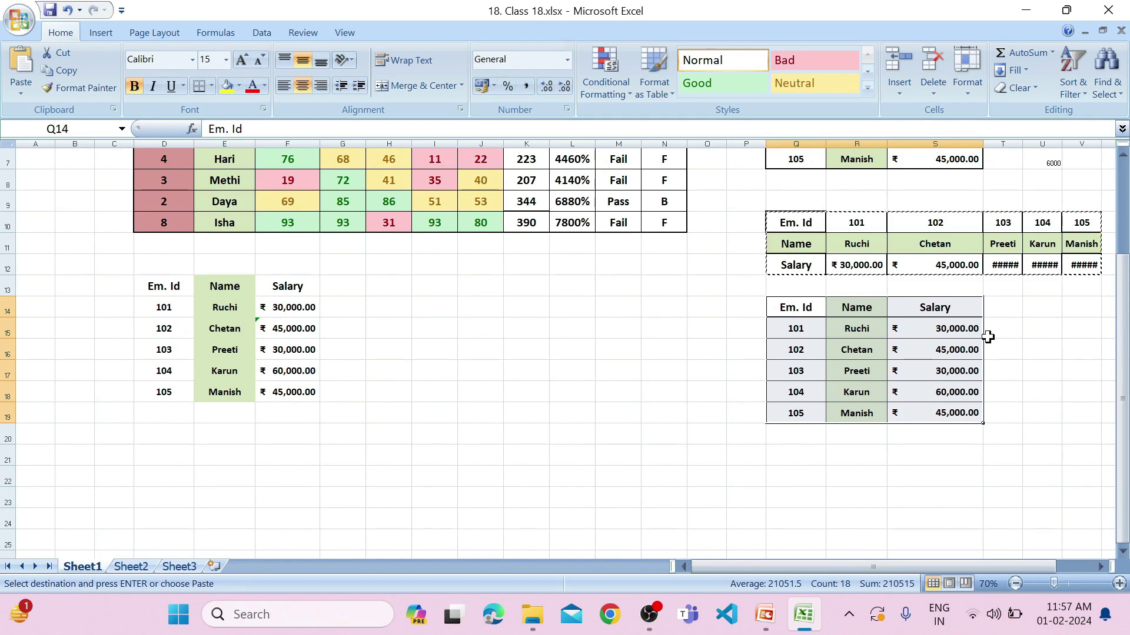
pyautogui.scroll(2, 986, 333)
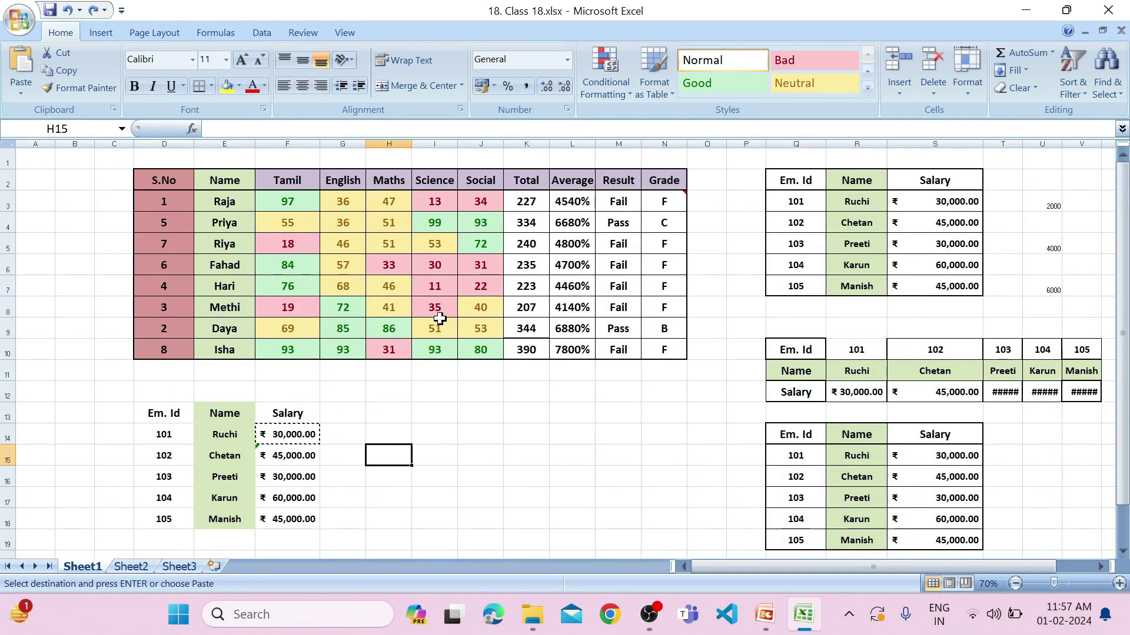
# Copy the salary table D13:F18 and paste it as linked cells at I13 using Paste Link in Paste Special.
pyautogui.scroll(-1, 346, 380)
pyautogui.moveTo(157, 350); pyautogui.dragTo(288, 456)
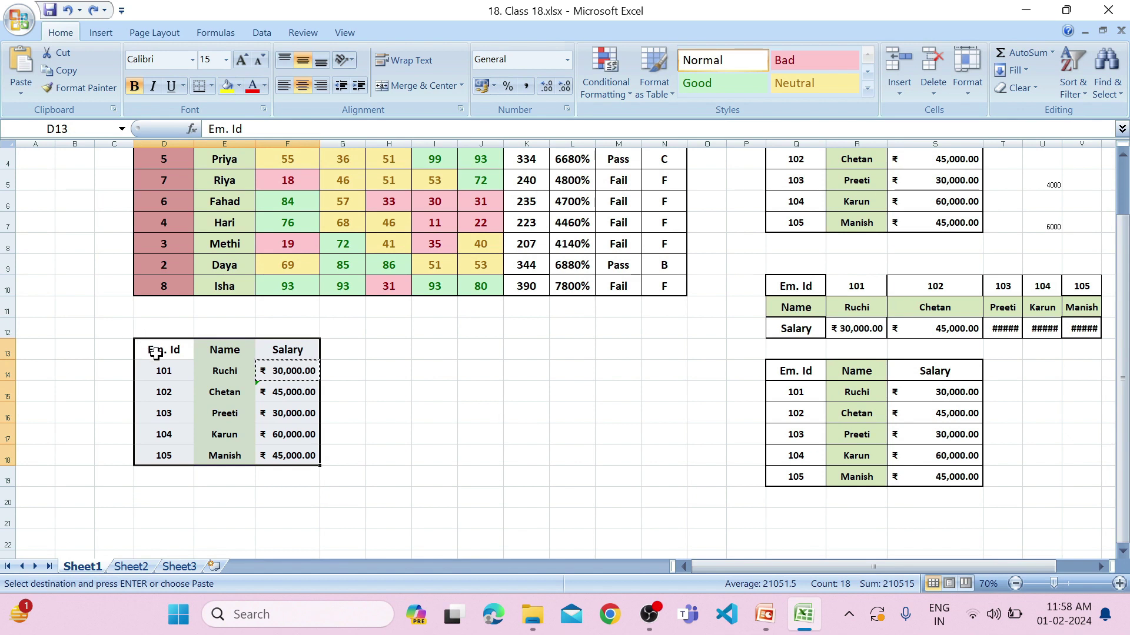
pyautogui.hotkey('ctrl', 'c')
pyautogui.click(20, 93)
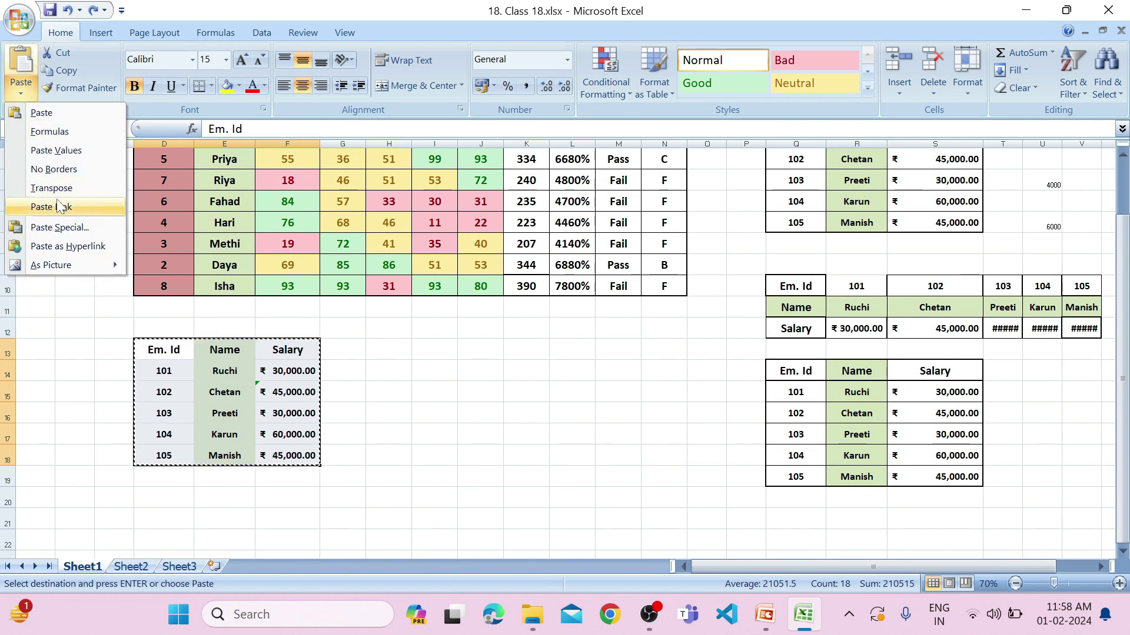
pyautogui.click(67, 228)
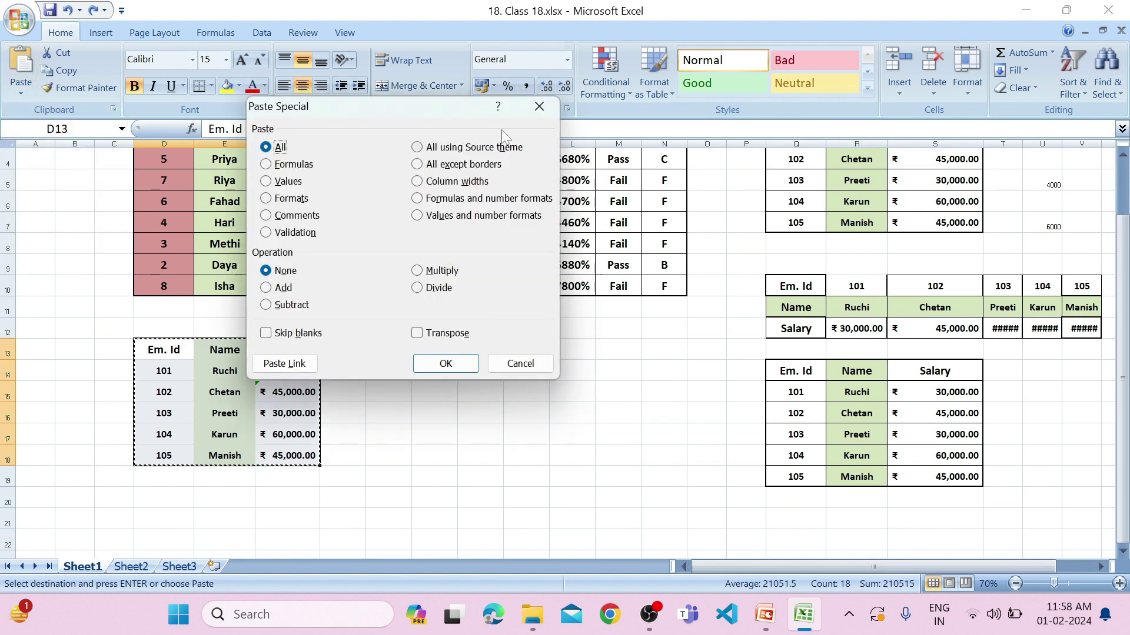
pyautogui.click(540, 106)
pyautogui.click(433, 350)
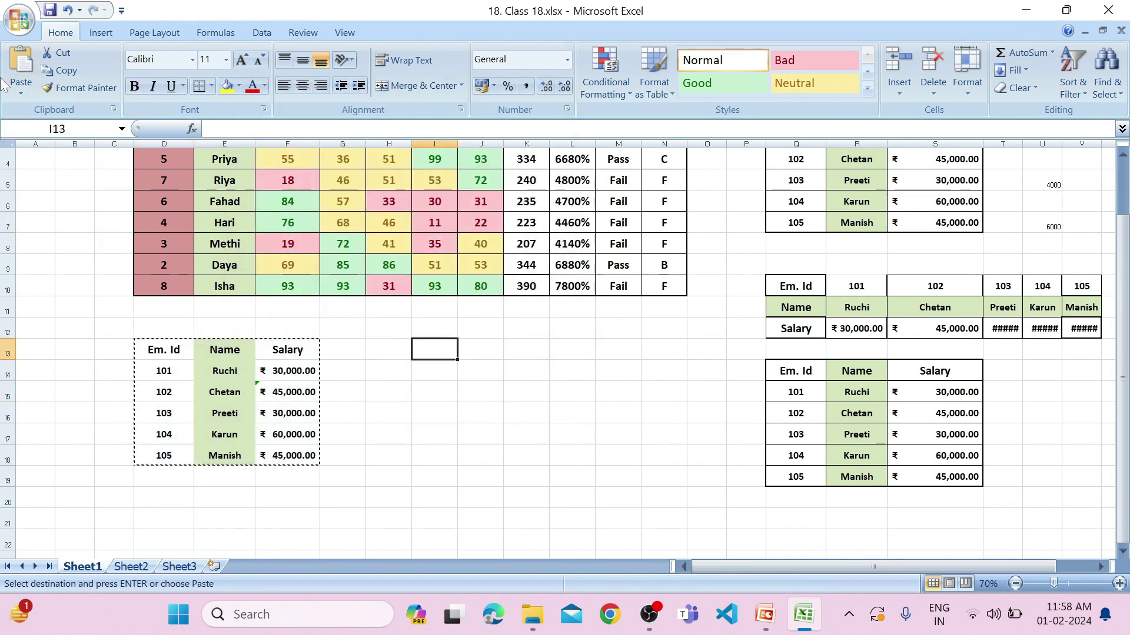
pyautogui.click(21, 91)
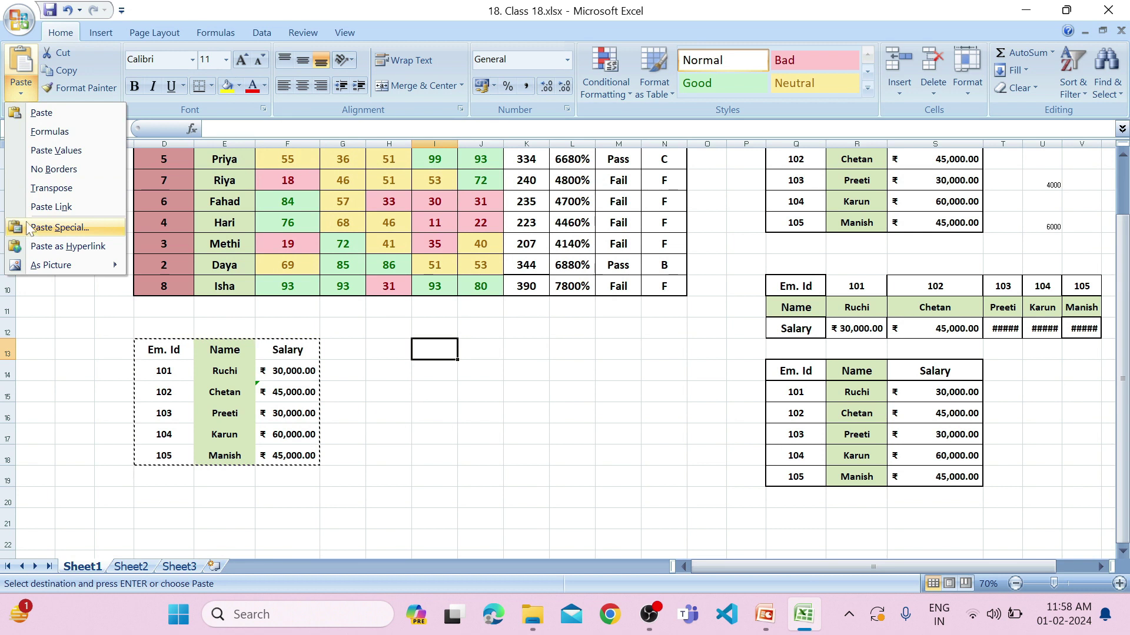
pyautogui.click(59, 227)
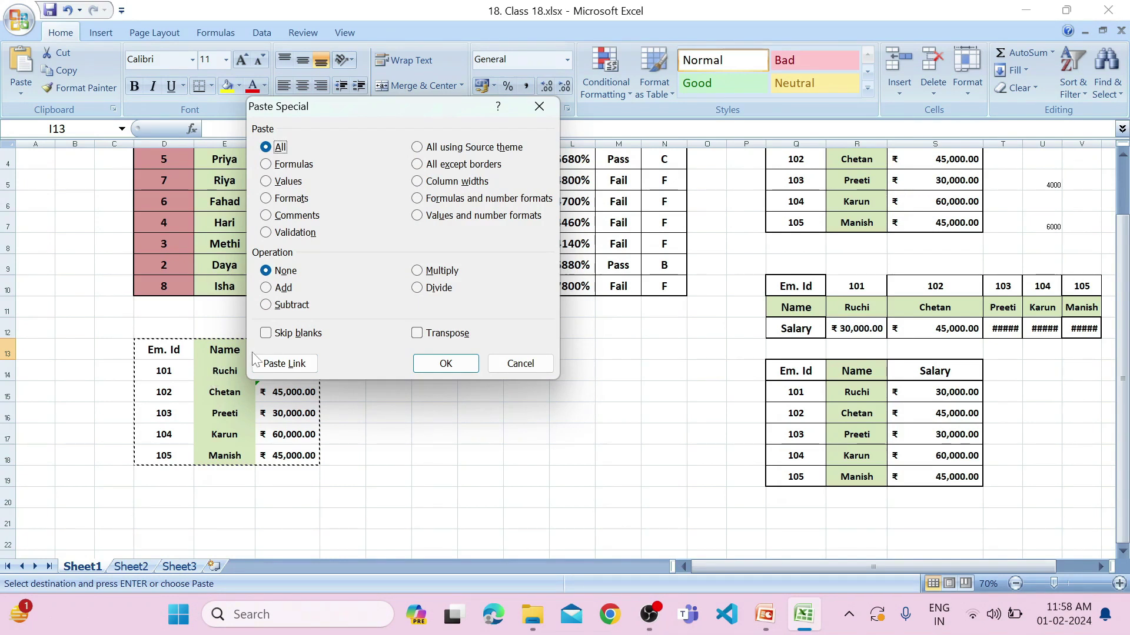
pyautogui.click(292, 363)
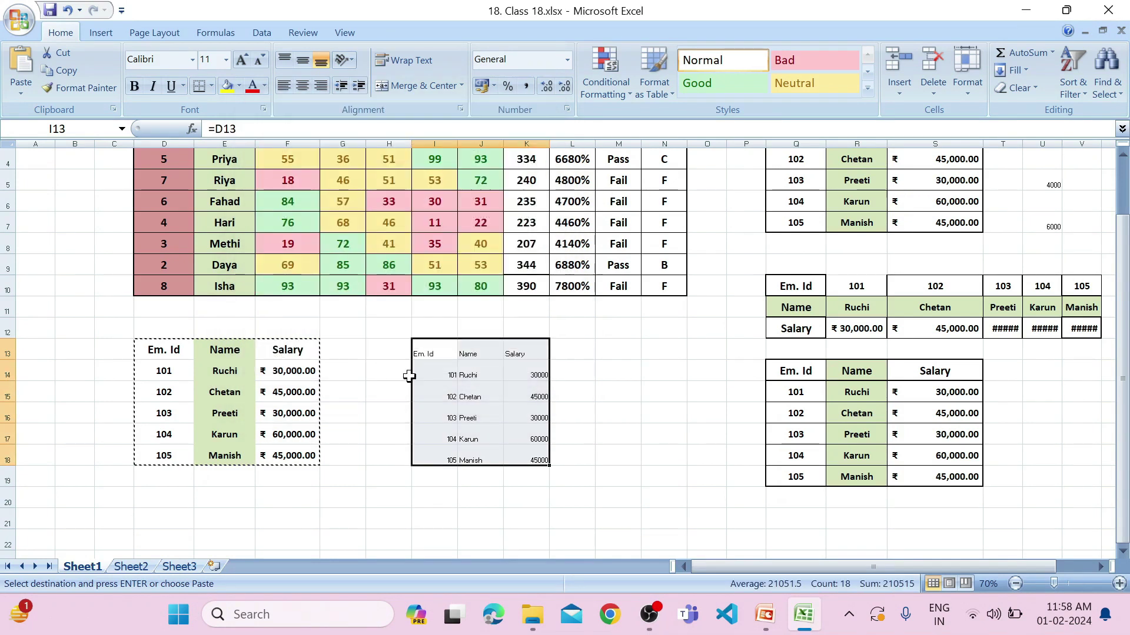
# Compare the formulas of the linked salary cells K14 and K15 with the source salary in F14.
pyautogui.click(574, 416)
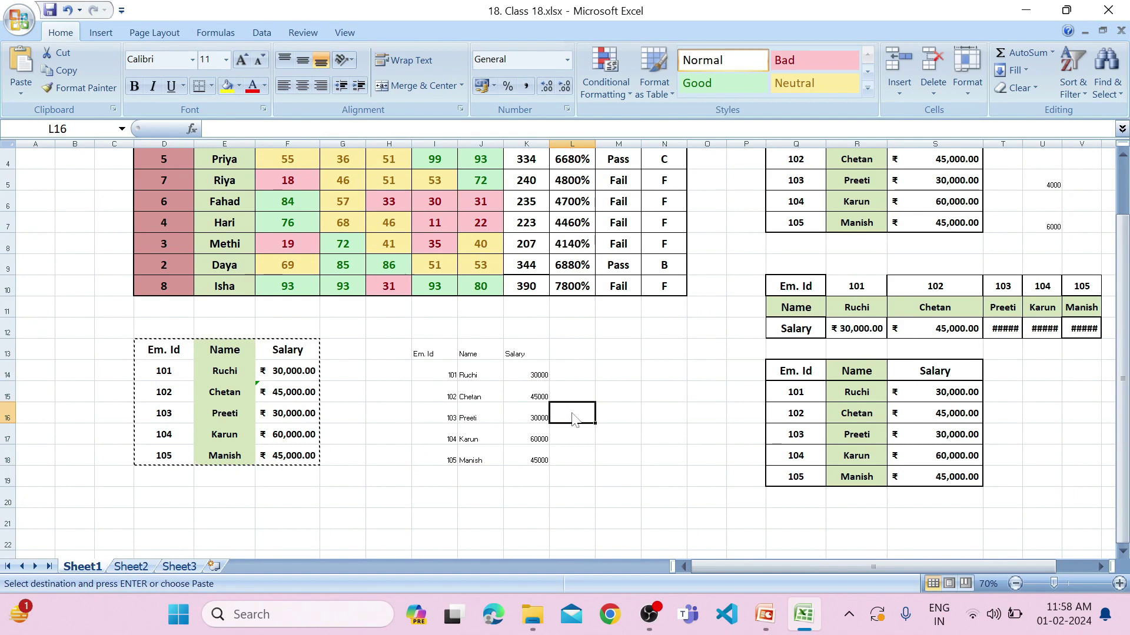
pyautogui.scroll(1, 564, 412)
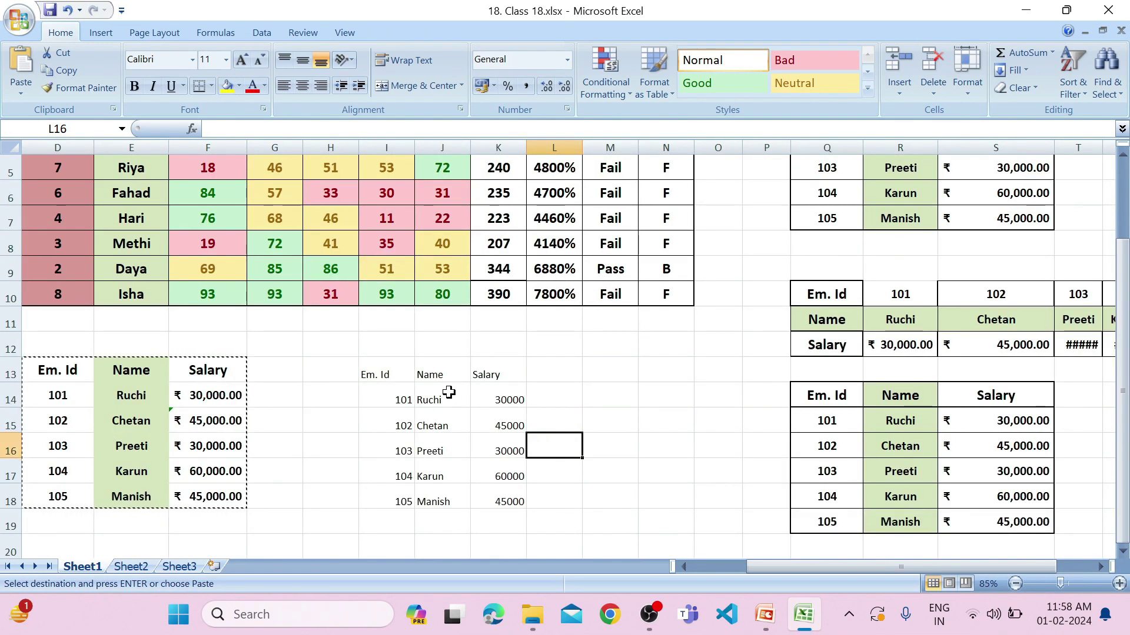
pyautogui.click(494, 400)
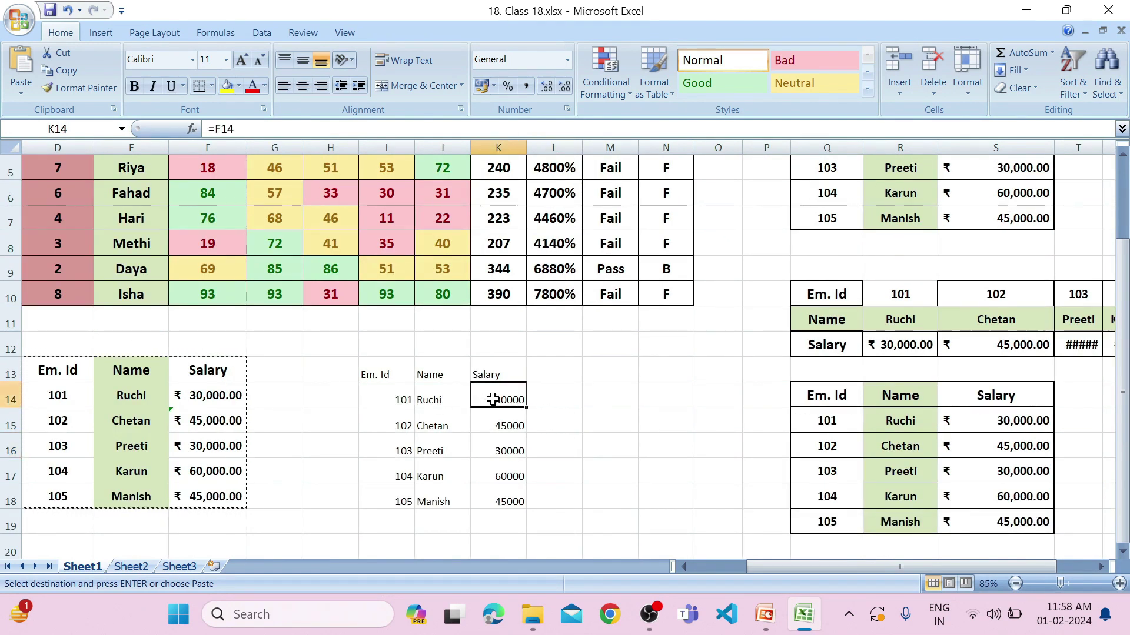
pyautogui.click(199, 393)
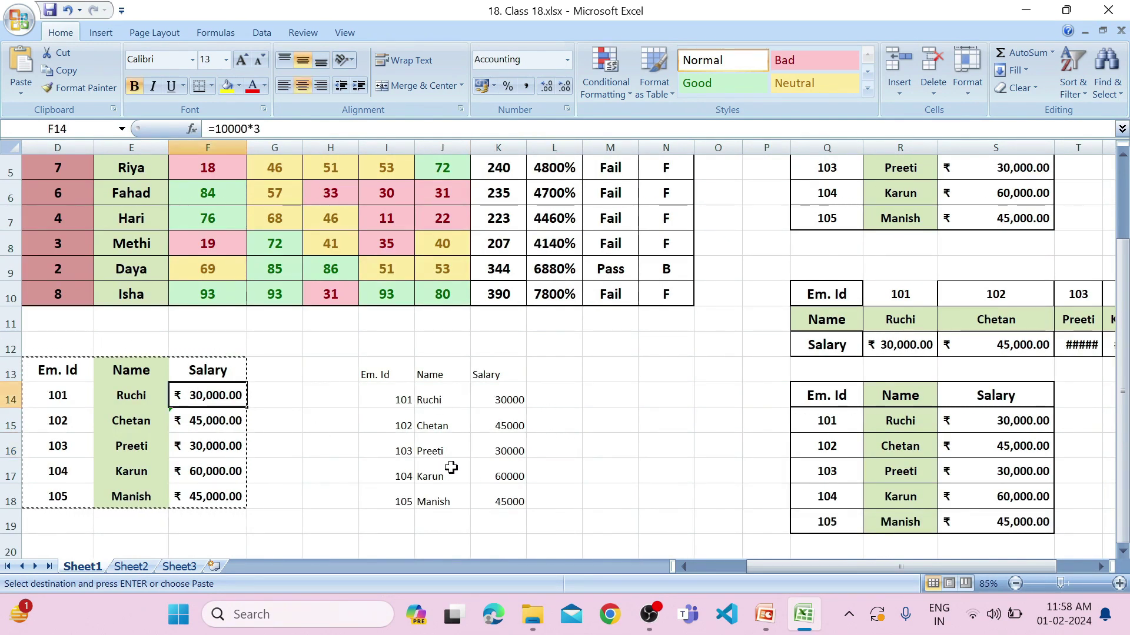
pyautogui.click(510, 393)
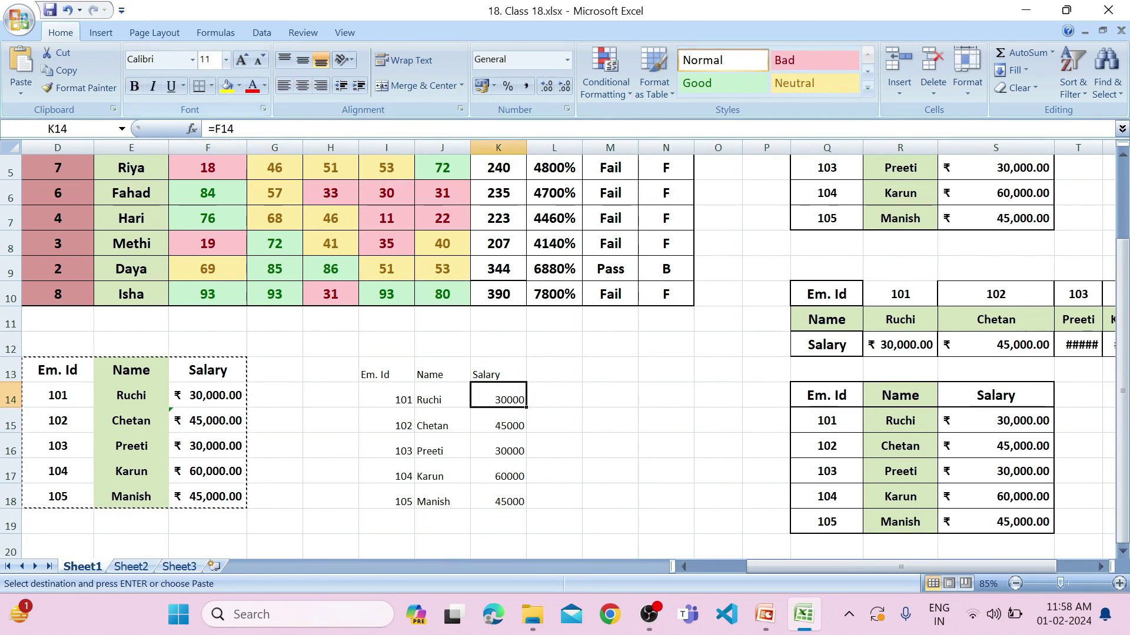
pyautogui.click(491, 420)
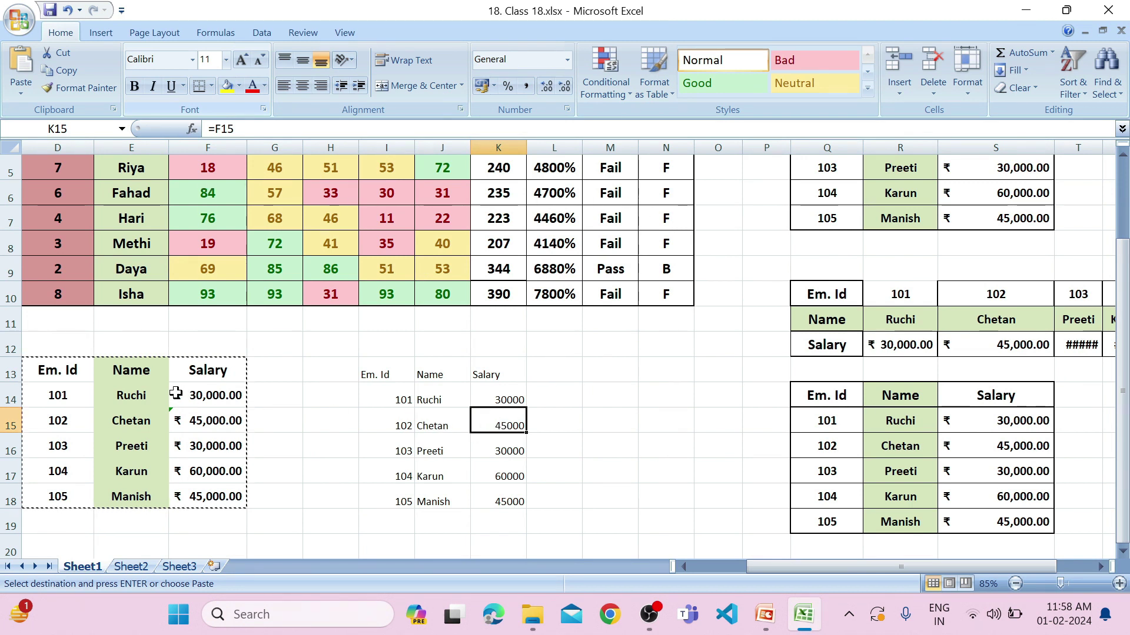
# Set the source salary in F14 to 20,000 to test the linked cells.
pyautogui.click(200, 396)
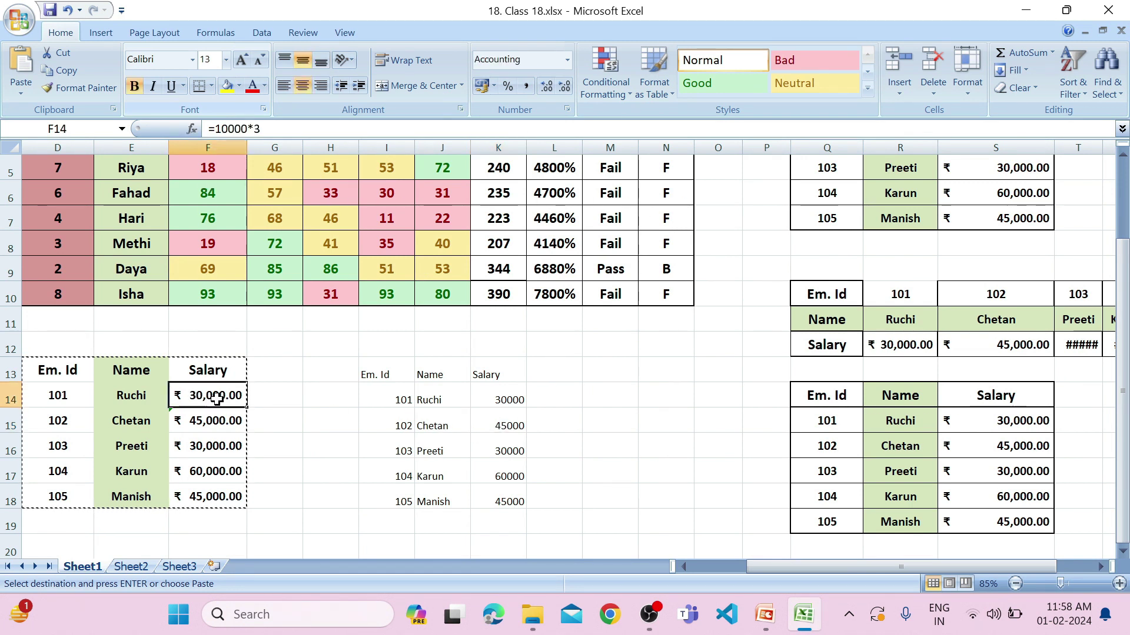
pyautogui.write('20,00')
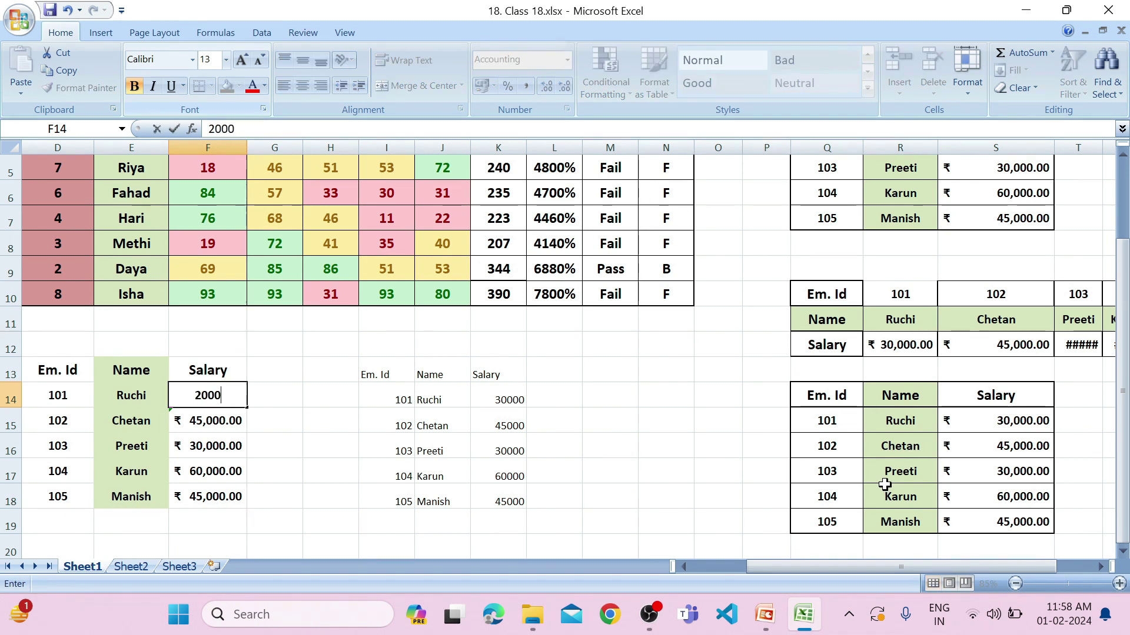
pyautogui.press('Tab')
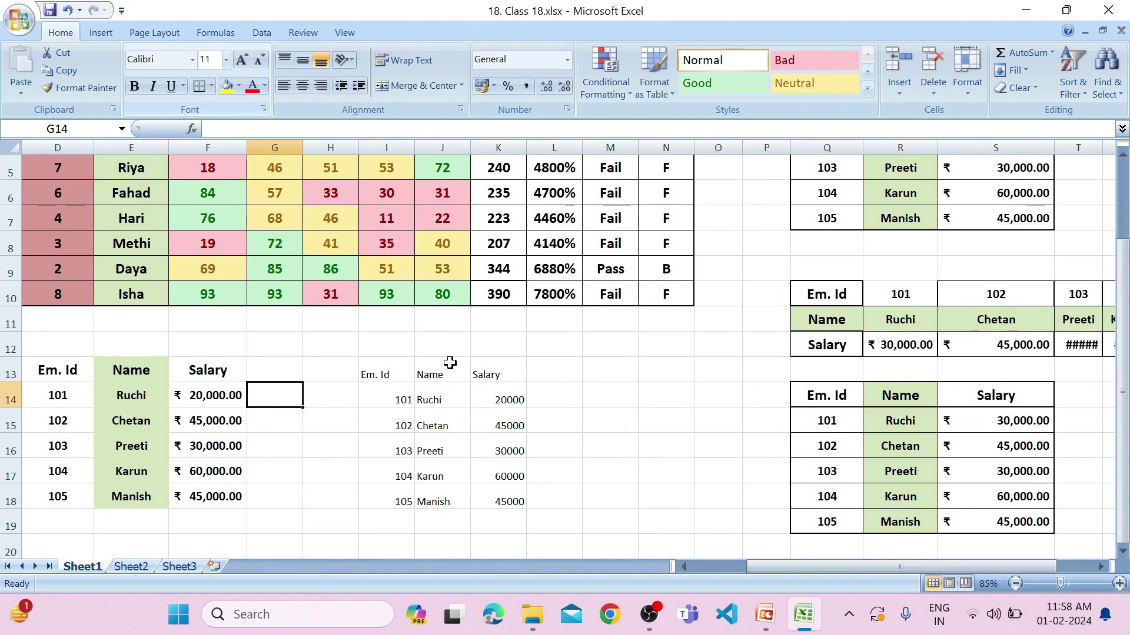
pyautogui.scroll(-4, 447, 365)
pyautogui.click(206, 288)
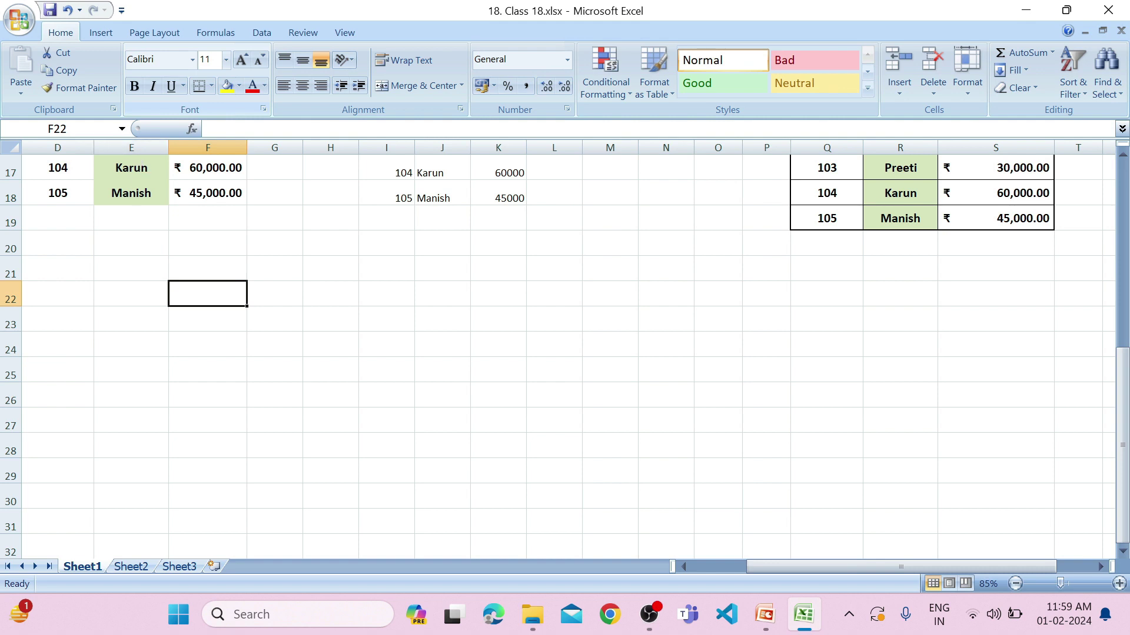
pyautogui.click(97, 271)
pyautogui.scroll(3, 235, 294)
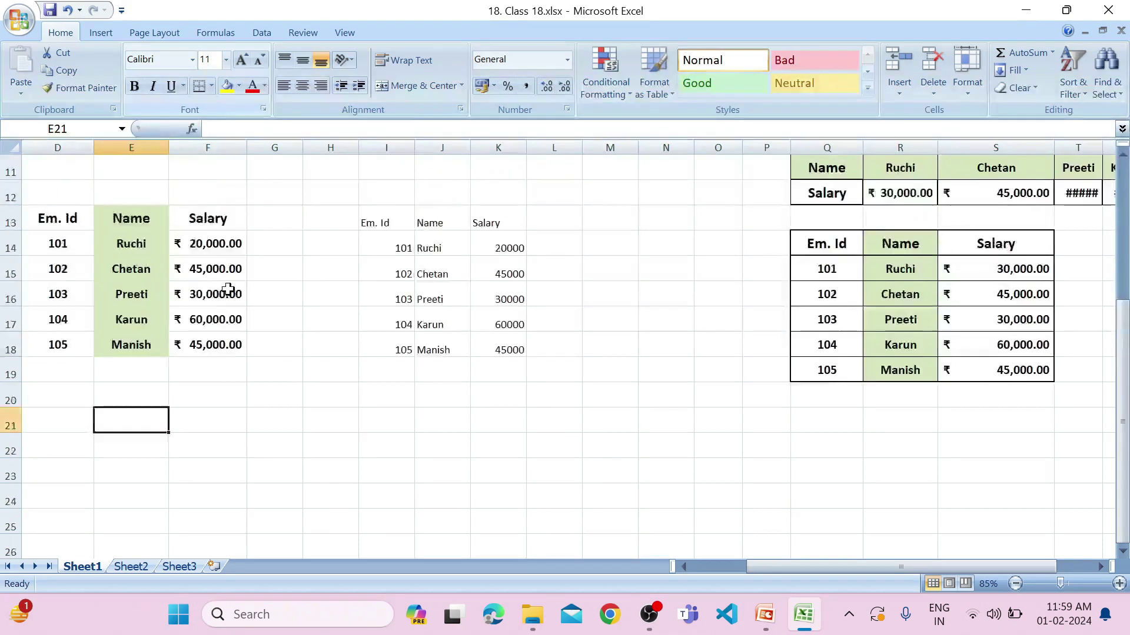
pyautogui.click(384, 299)
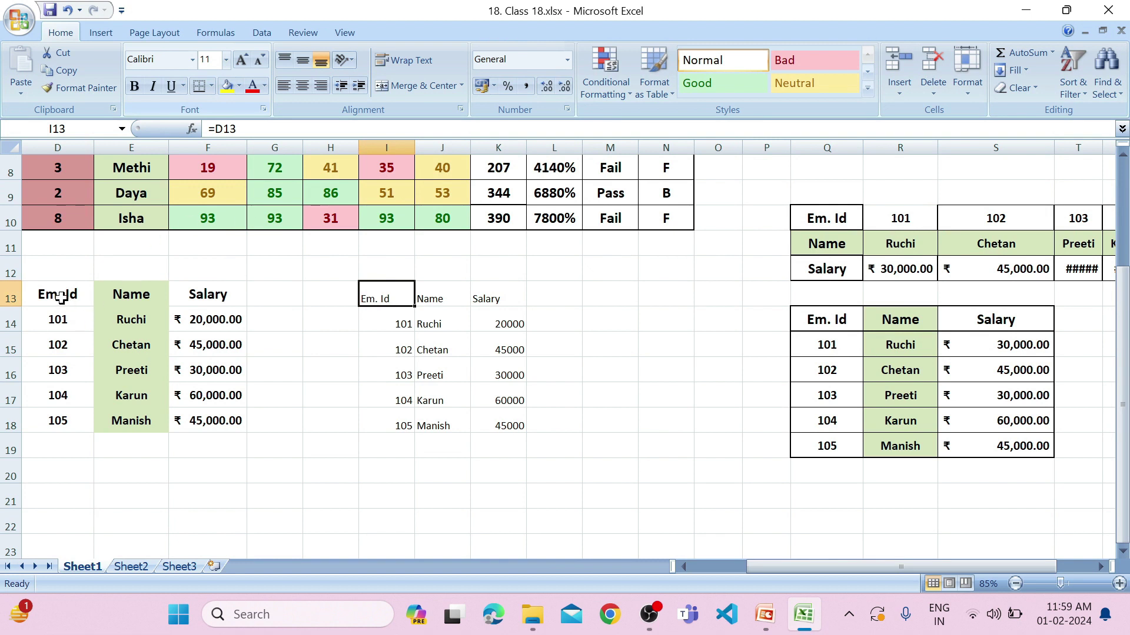
pyautogui.scroll(-2, 61, 324)
pyautogui.scroll(2, 53, 216)
pyautogui.moveTo(68, 297); pyautogui.dragTo(210, 421)
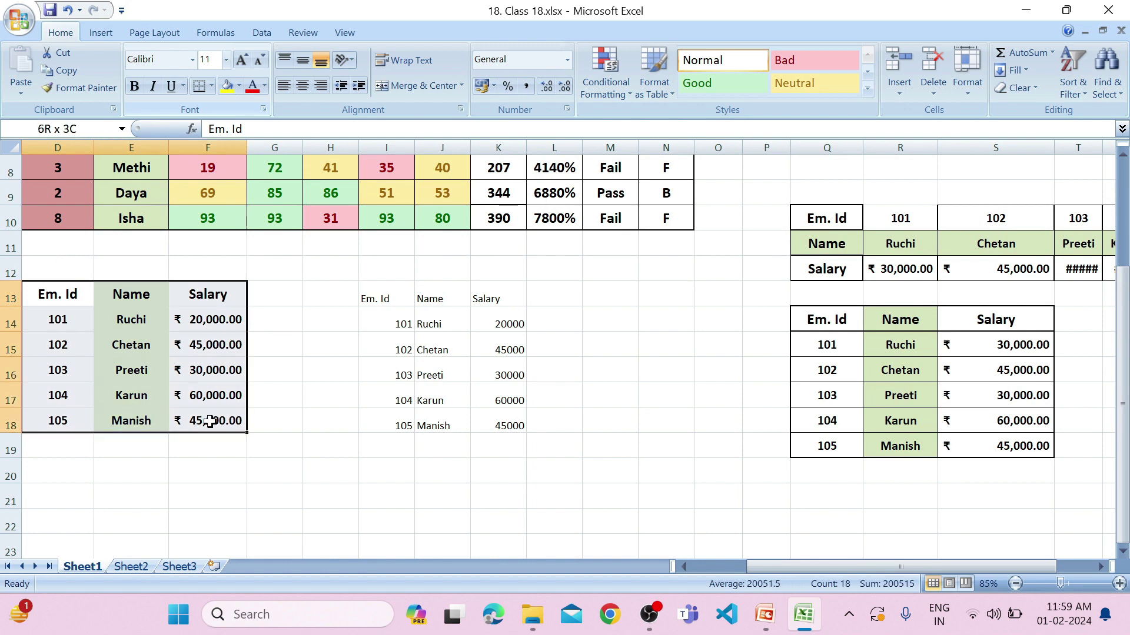
pyautogui.click(268, 450)
# Copy the Em. Id header cell D13 and paste it as a hyperlink in D20.
pyautogui.click(72, 291)
pyautogui.click(21, 94)
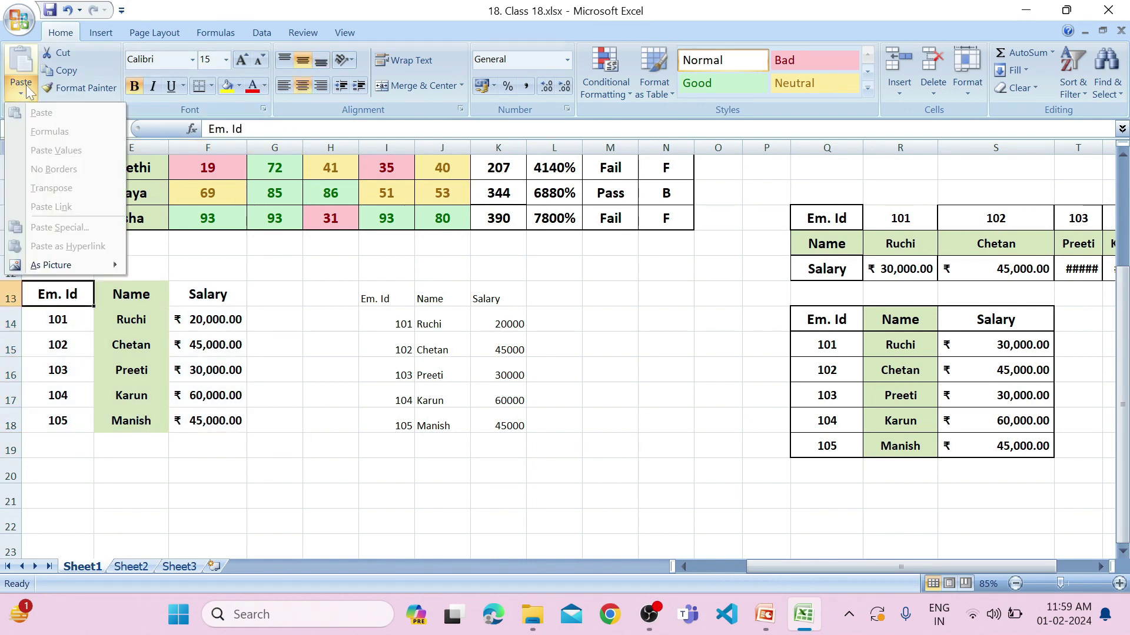
pyautogui.click(69, 277)
pyautogui.hotkey('ctrl', 'c')
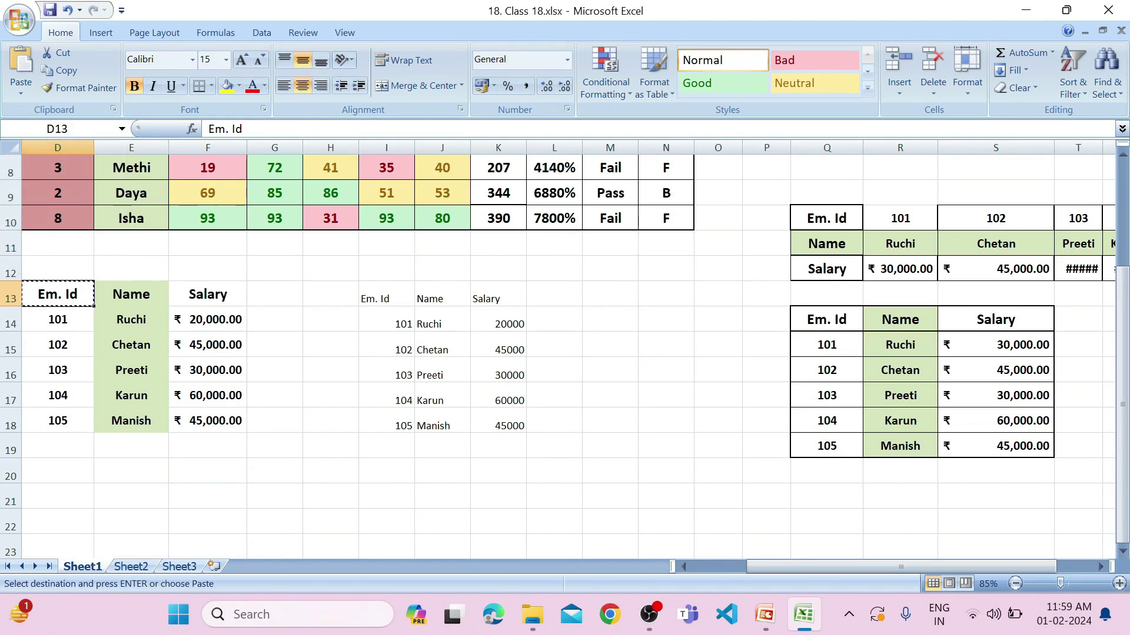
pyautogui.click(20, 93)
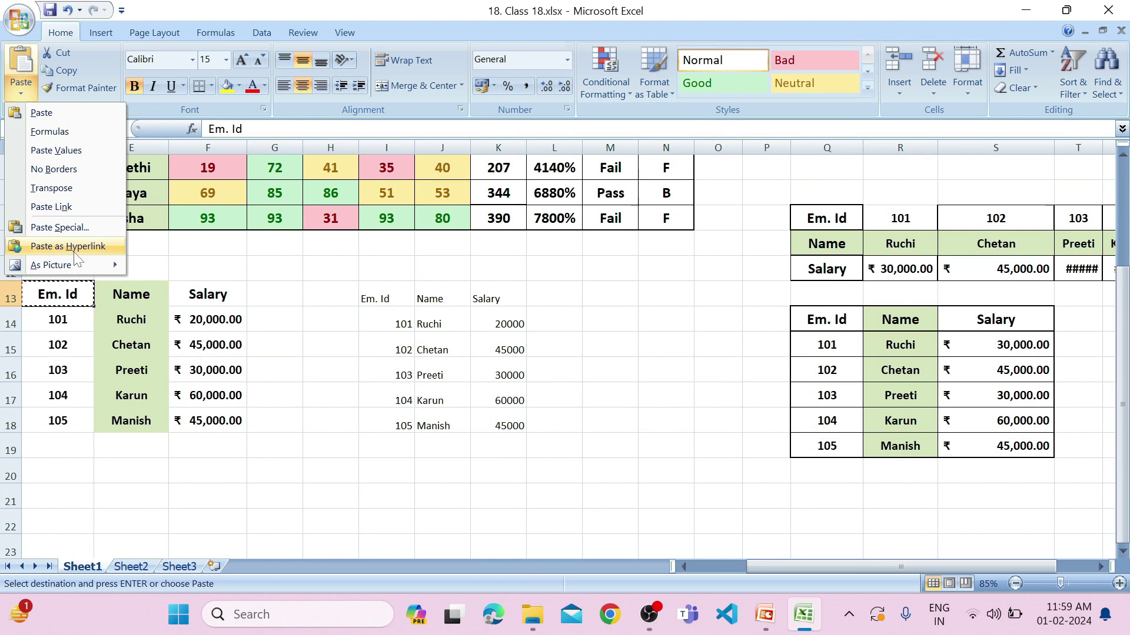
pyautogui.click(71, 474)
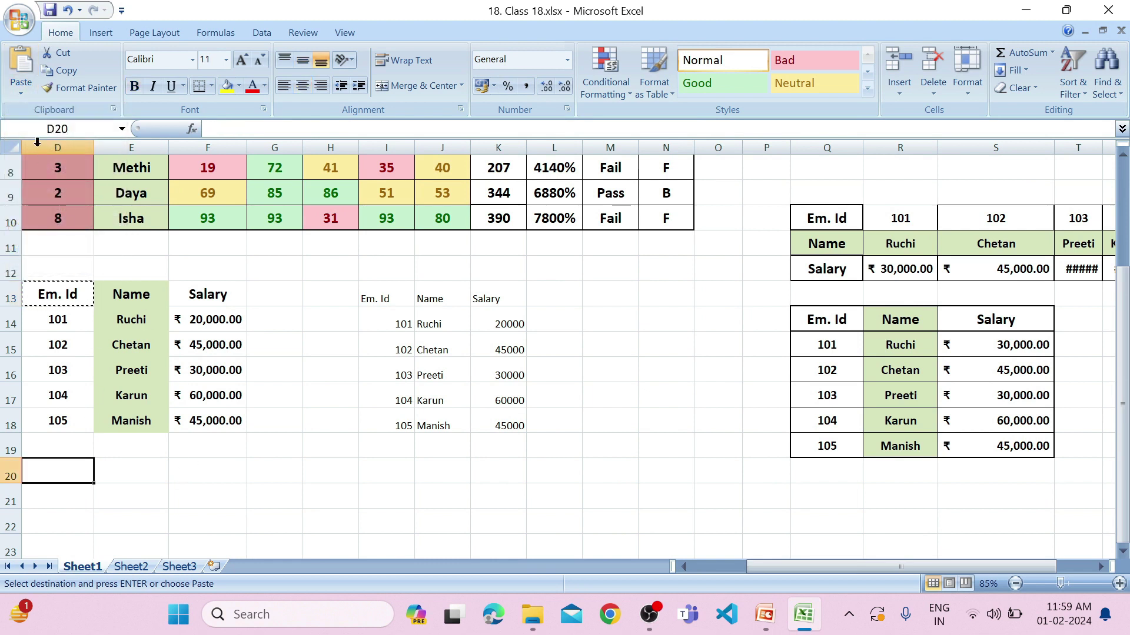
pyautogui.click(21, 93)
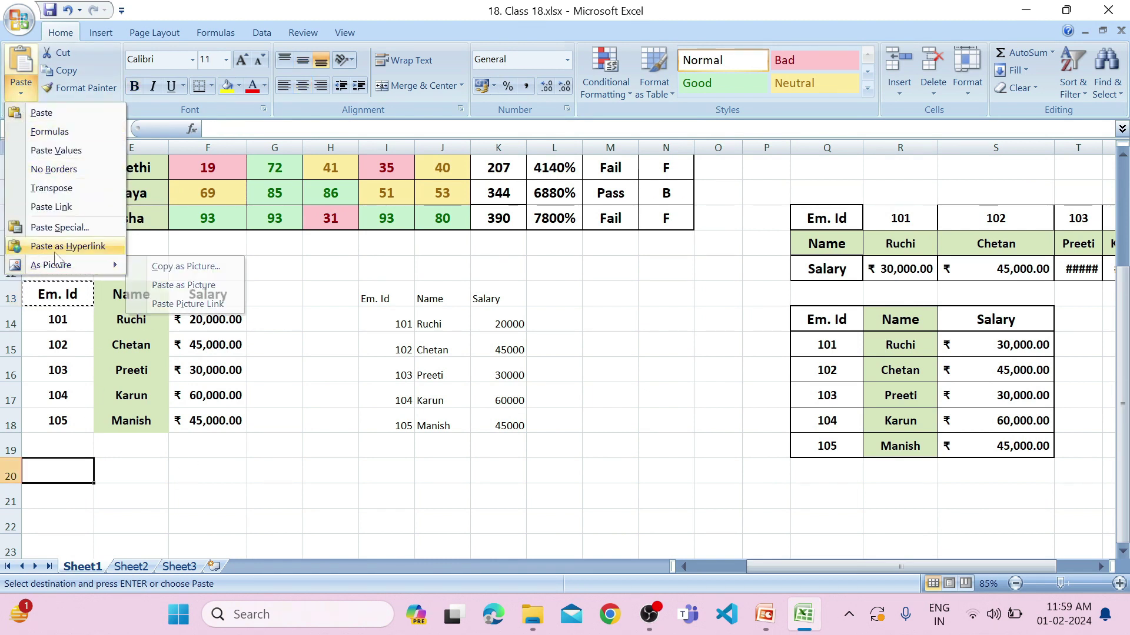
pyautogui.click(53, 247)
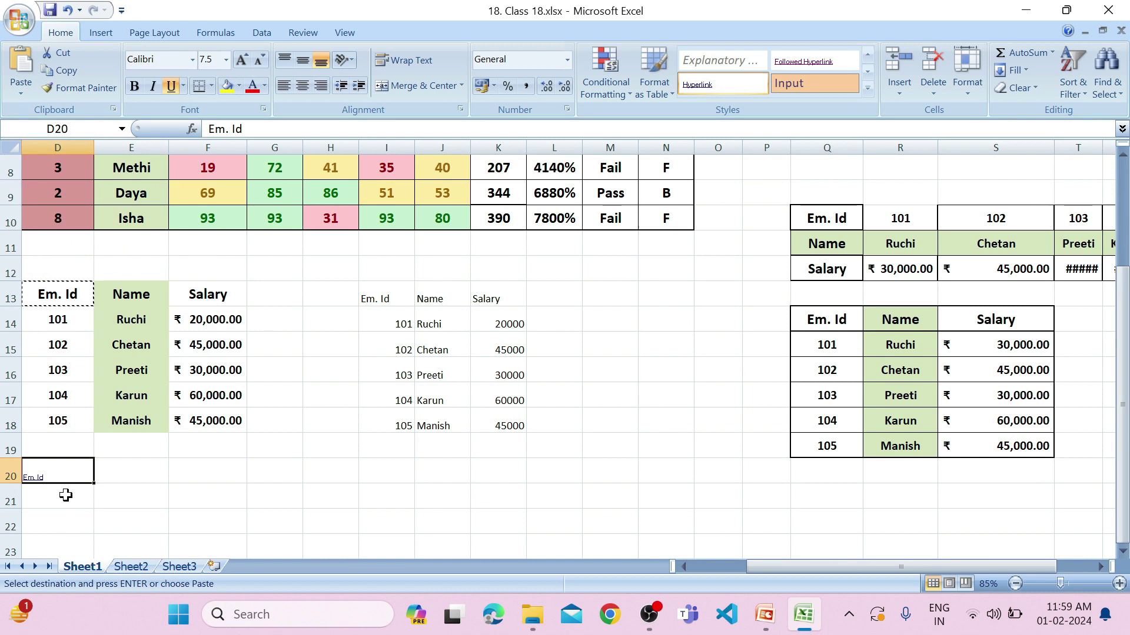
# Test the Em. Id hyperlink in D20 by following it to its source cell, including once from N20.
pyautogui.click(30, 477)
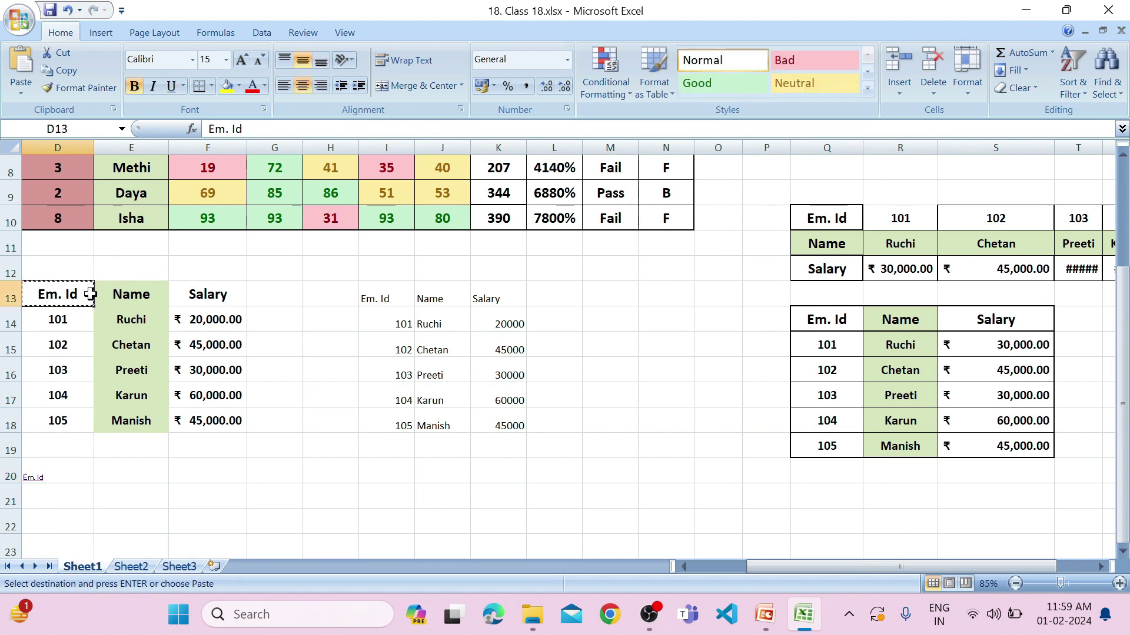
pyautogui.press('Escape')
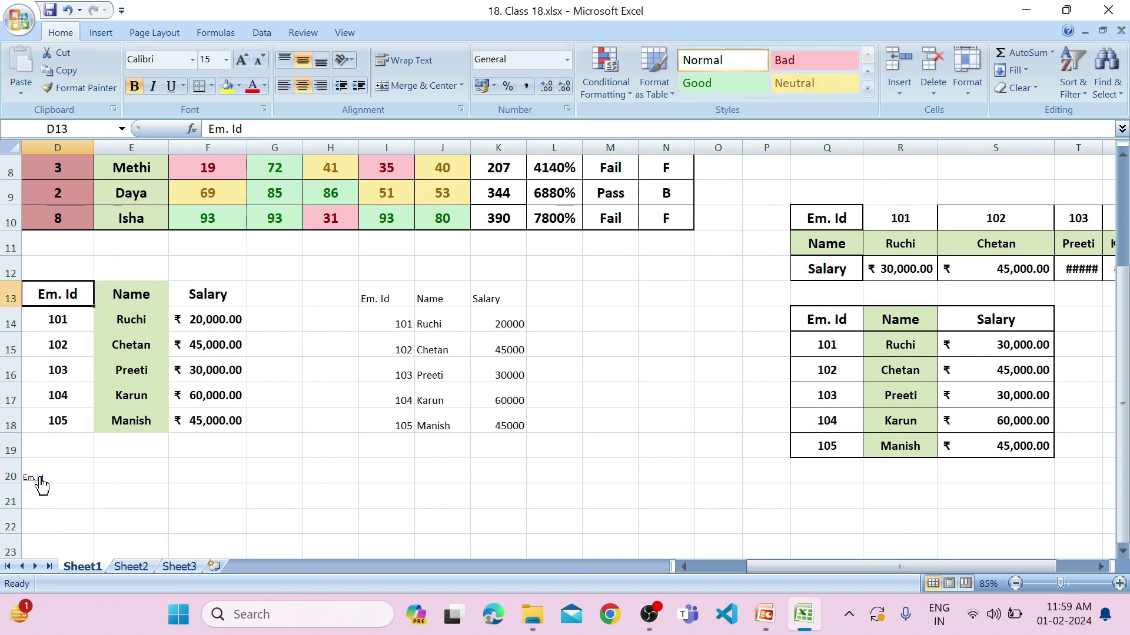
pyautogui.click(652, 468)
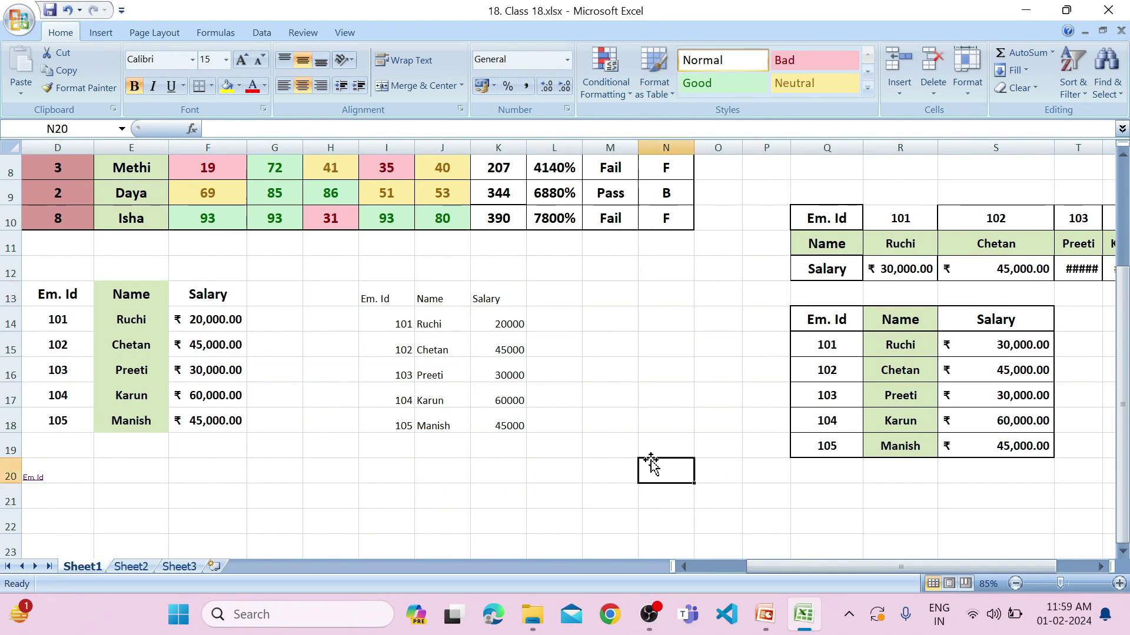
pyautogui.click(36, 479)
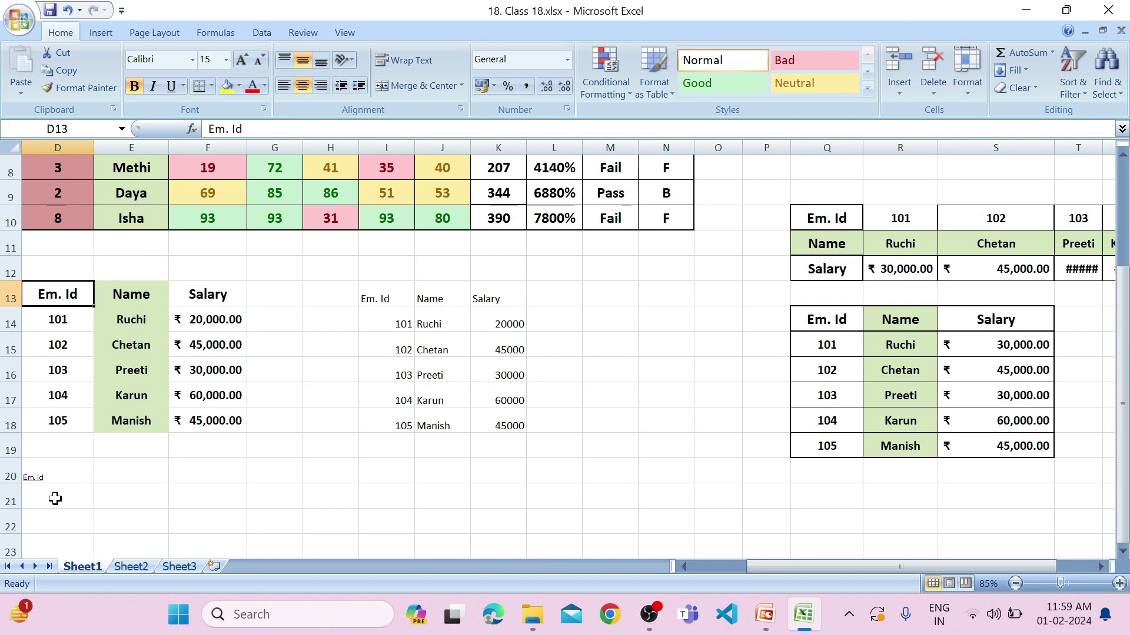
pyautogui.click(96, 506)
pyautogui.click(21, 91)
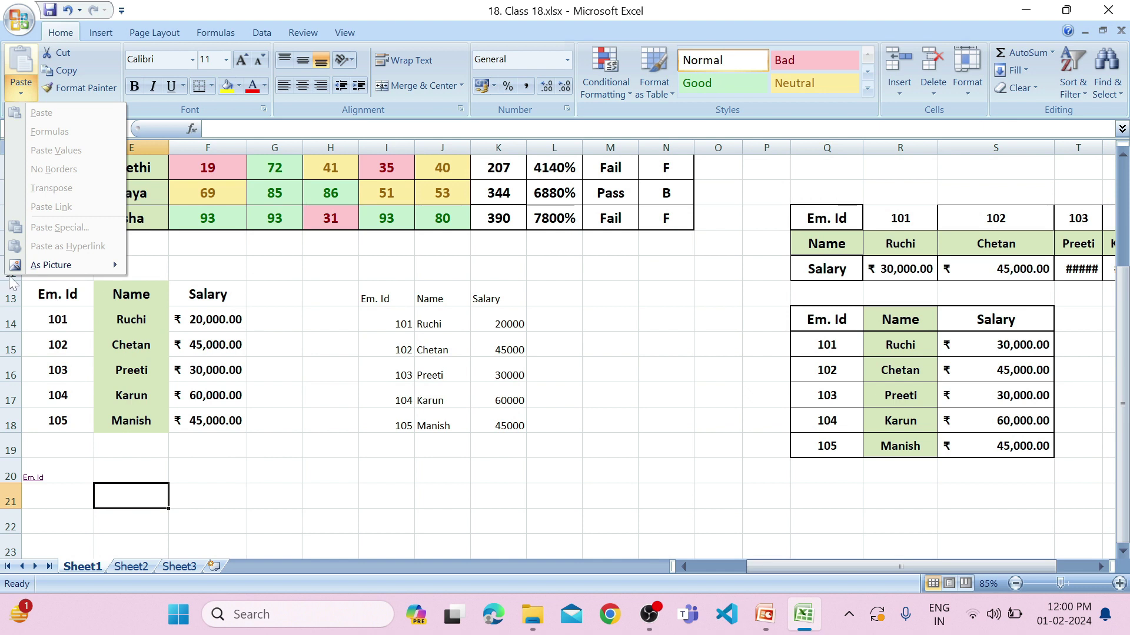
pyautogui.moveTo(64, 272)
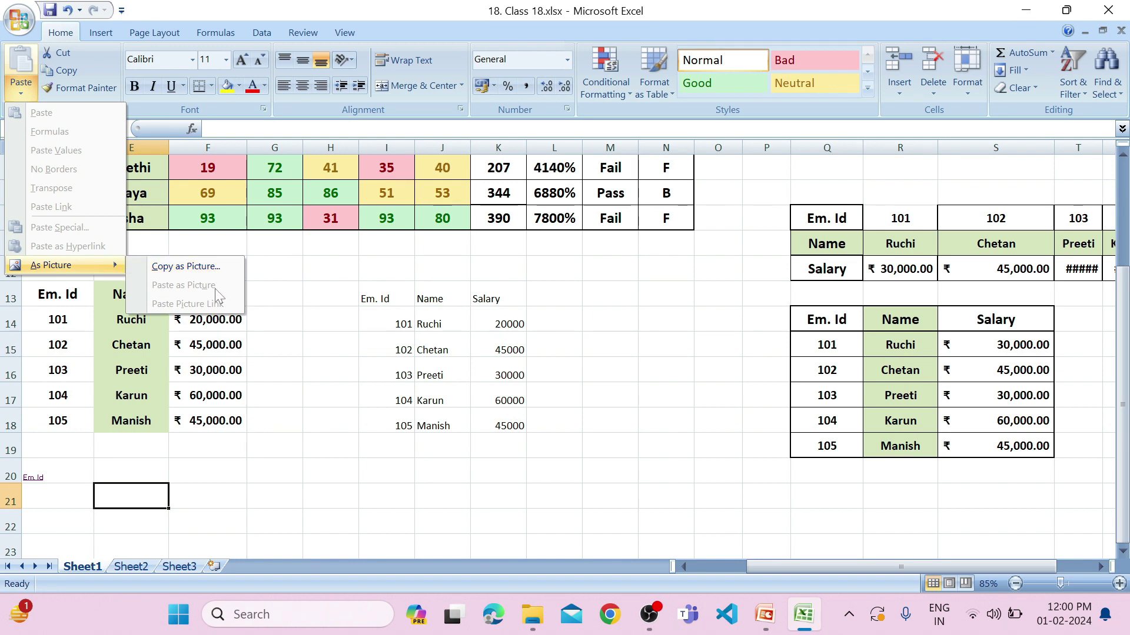
pyautogui.press('Escape')
# Copy the salary table Q14:S19 and paste it as a picture at I21.
pyautogui.scroll(3, 317, 388)
pyautogui.scroll(-2, 391, 328)
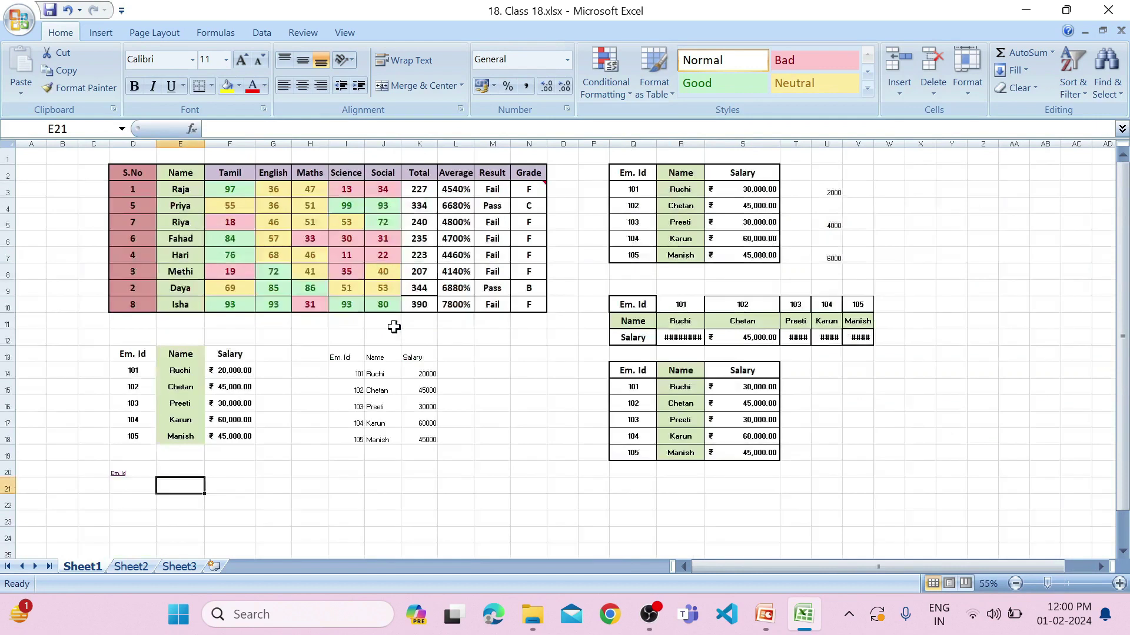
pyautogui.scroll(-1, 651, 341)
pyautogui.moveTo(636, 320); pyautogui.dragTo(765, 403)
pyautogui.hotkey('ctrl', 'c')
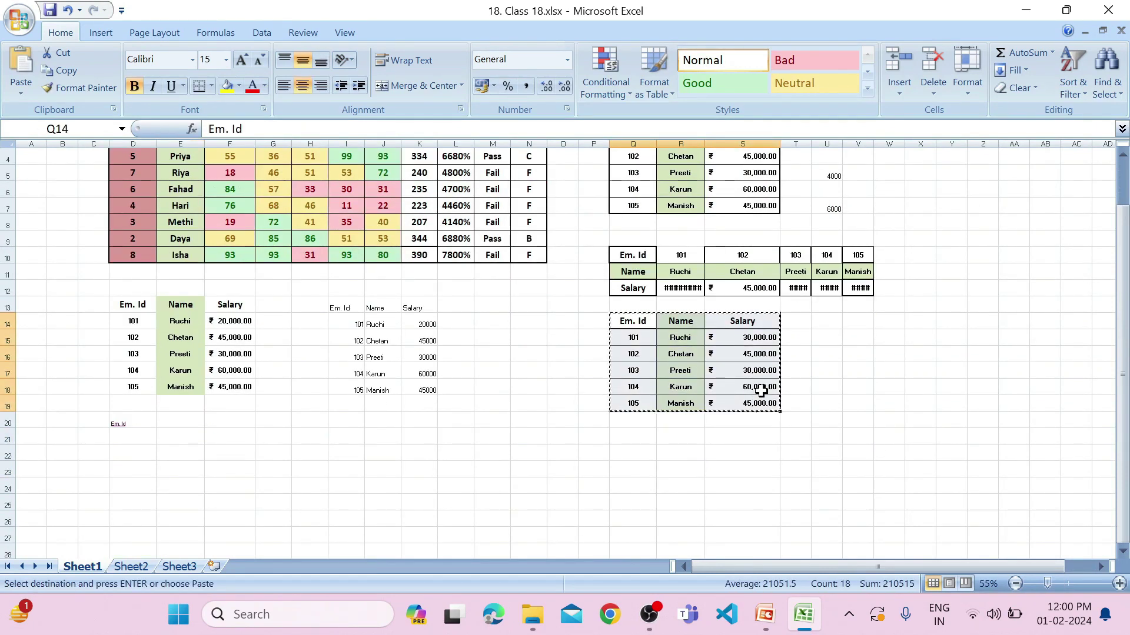
pyautogui.click(333, 436)
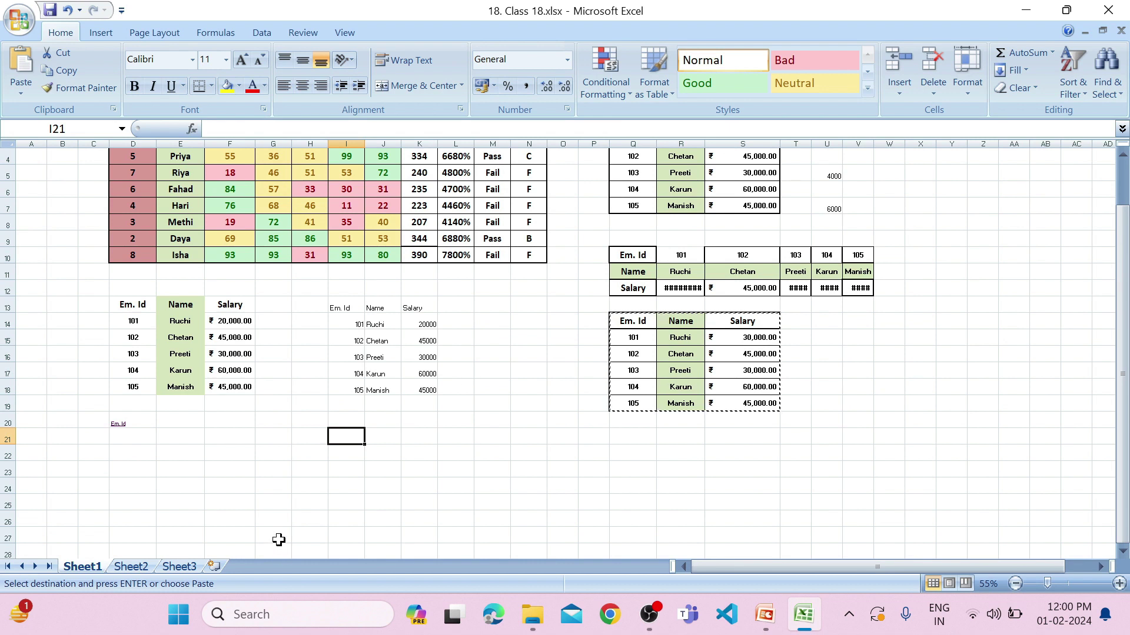
pyautogui.click(16, 94)
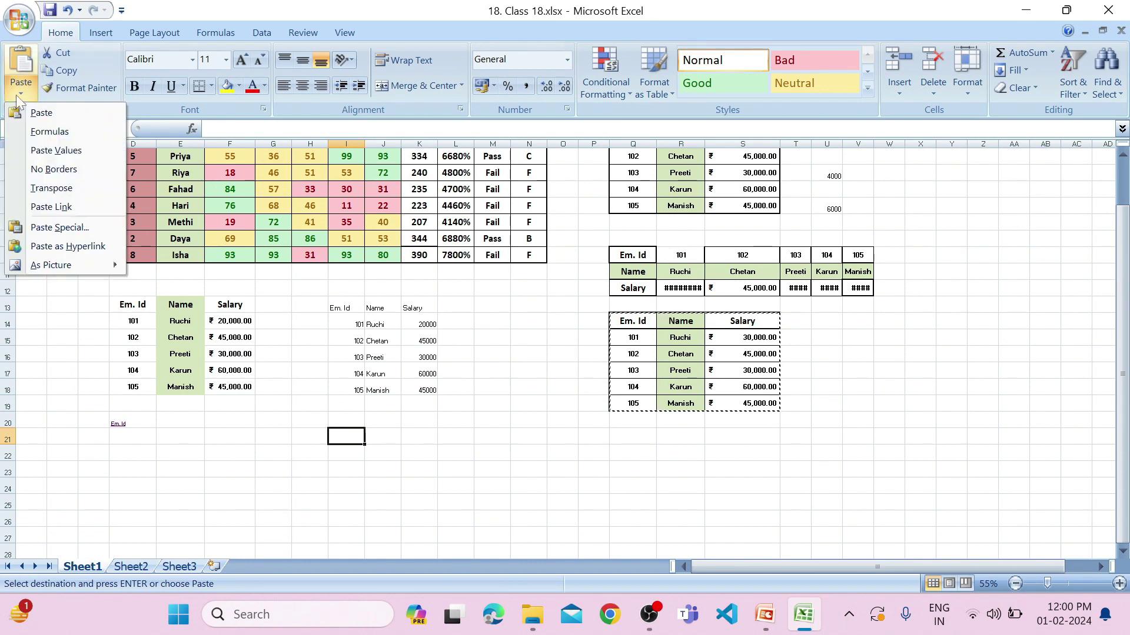
pyautogui.moveTo(26, 262)
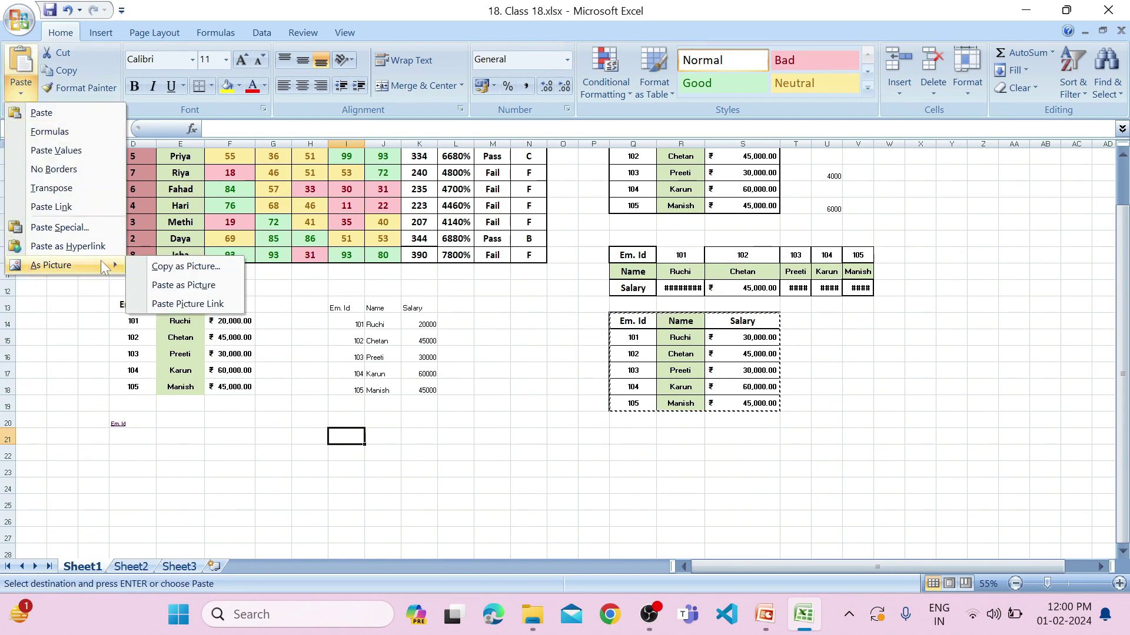
pyautogui.click(196, 287)
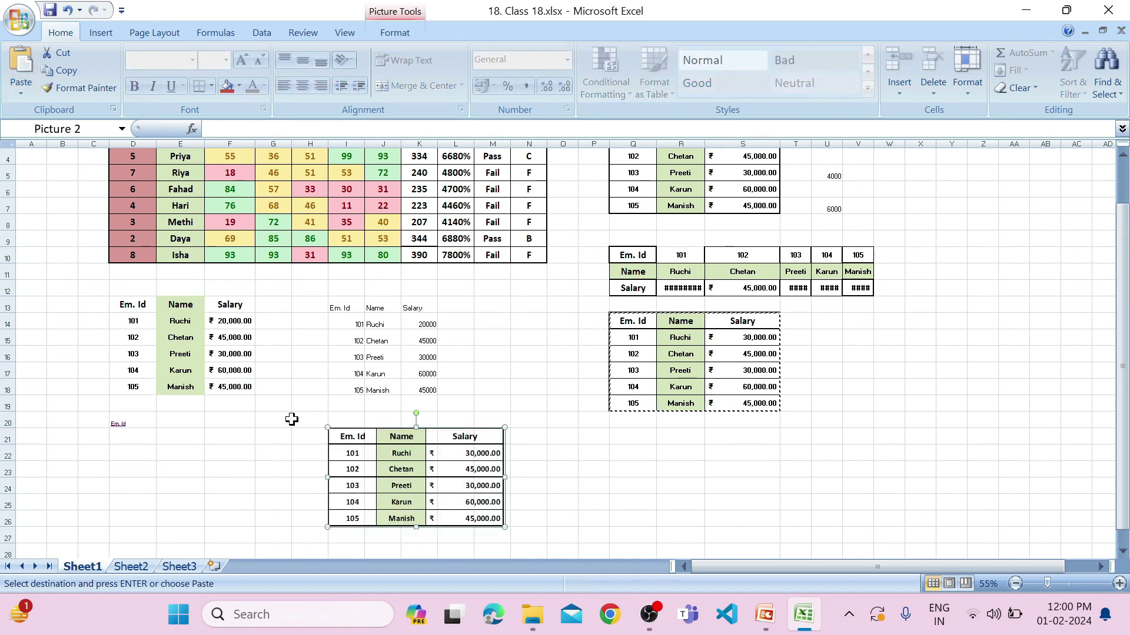
# Move the pasted table picture just below the linked salary table, with its upper-left corner near I19.
pyautogui.click(615, 515)
pyautogui.click(435, 483)
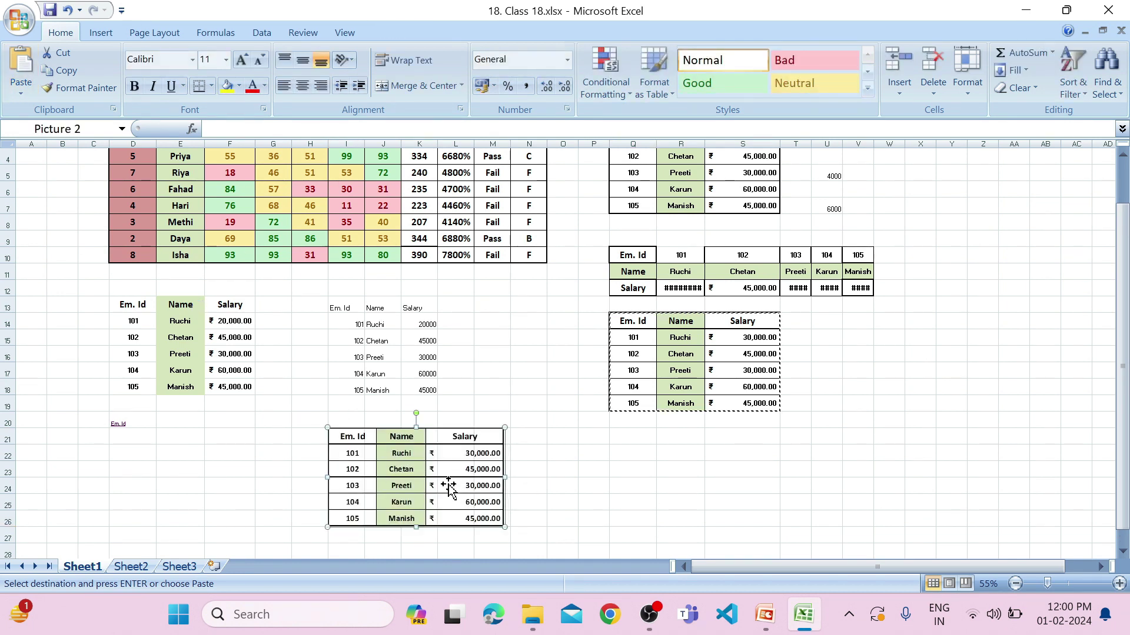
pyautogui.moveTo(405, 485); pyautogui.dragTo(259, 439)
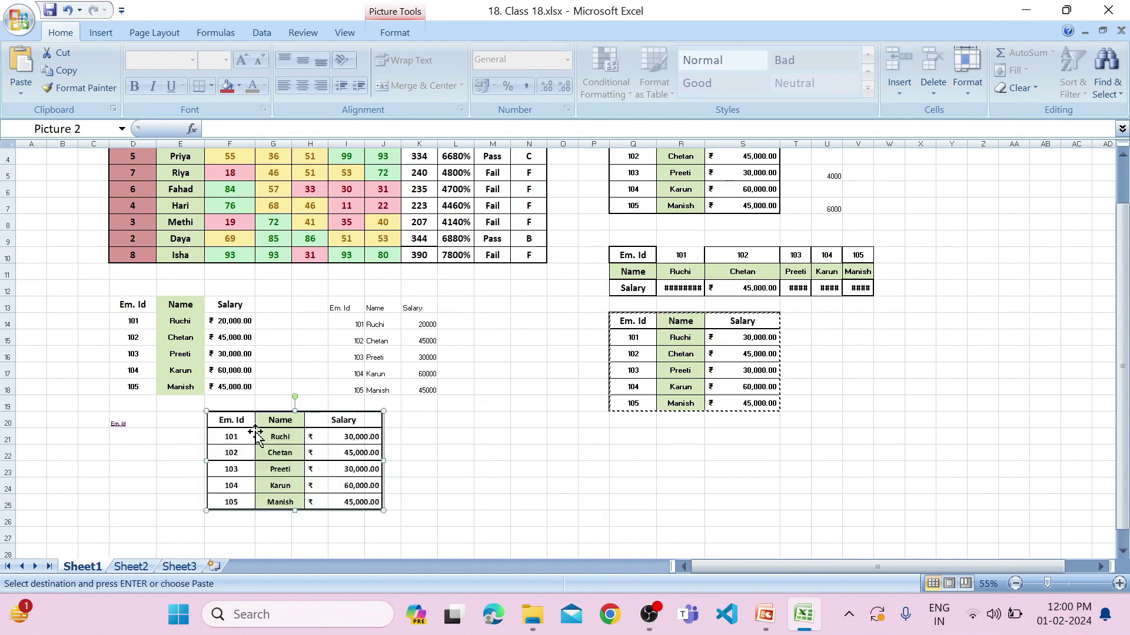
pyautogui.moveTo(309, 493); pyautogui.dragTo(440, 488)
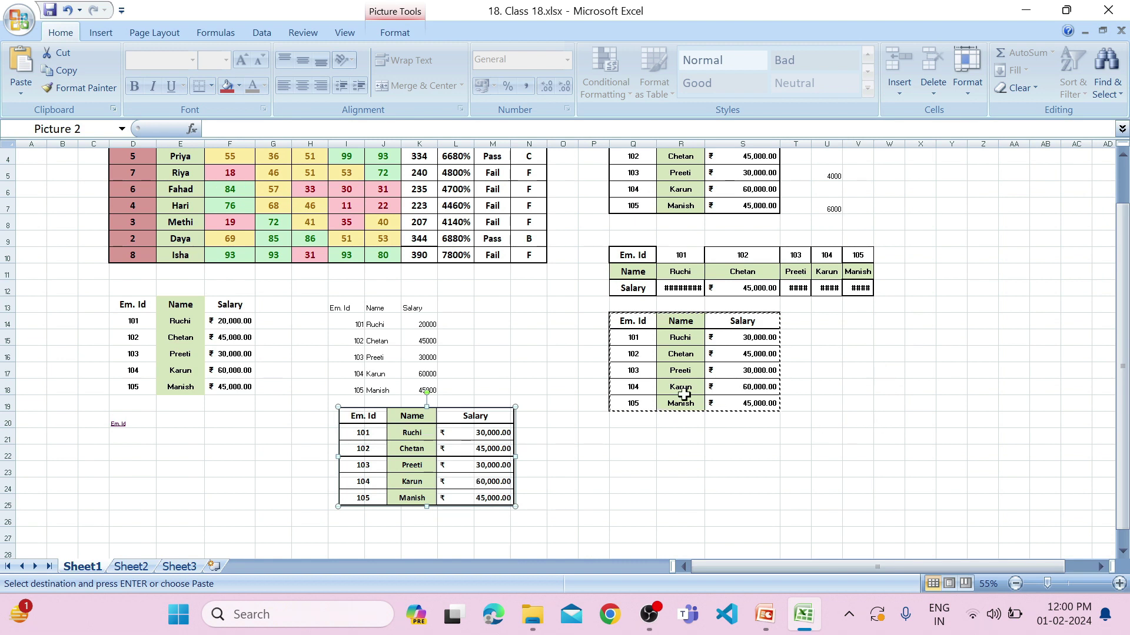
# Copy the salary table Q14:S19 as a picture, as shown on screen and in Picture format.
pyautogui.moveTo(635, 321); pyautogui.dragTo(753, 401)
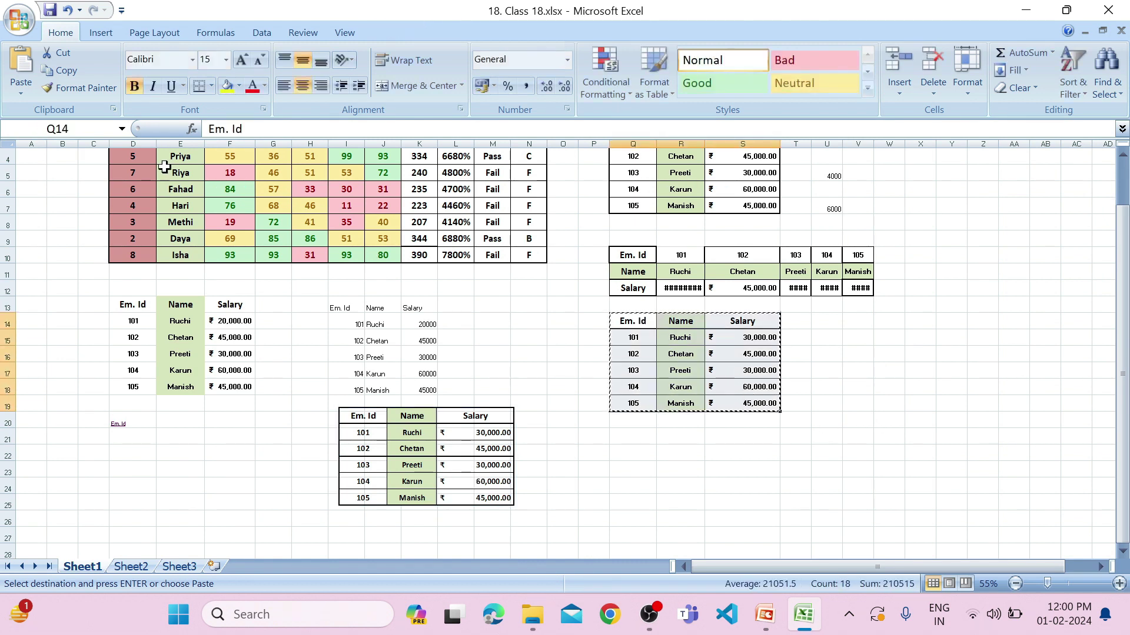
pyautogui.click(21, 93)
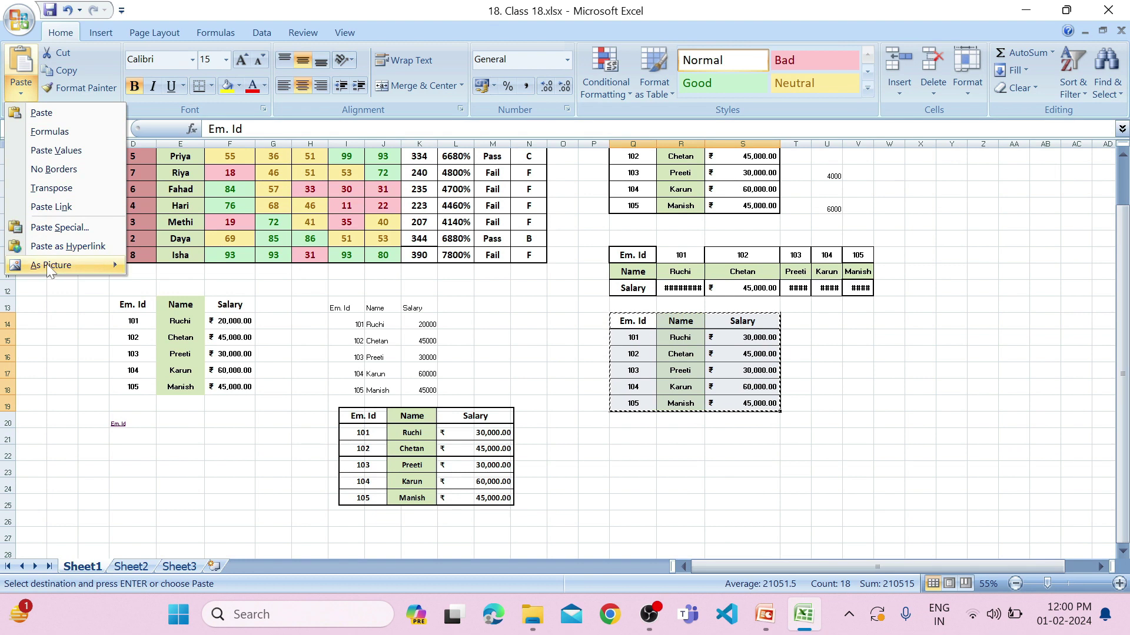
pyautogui.moveTo(47, 263)
pyautogui.click(172, 264)
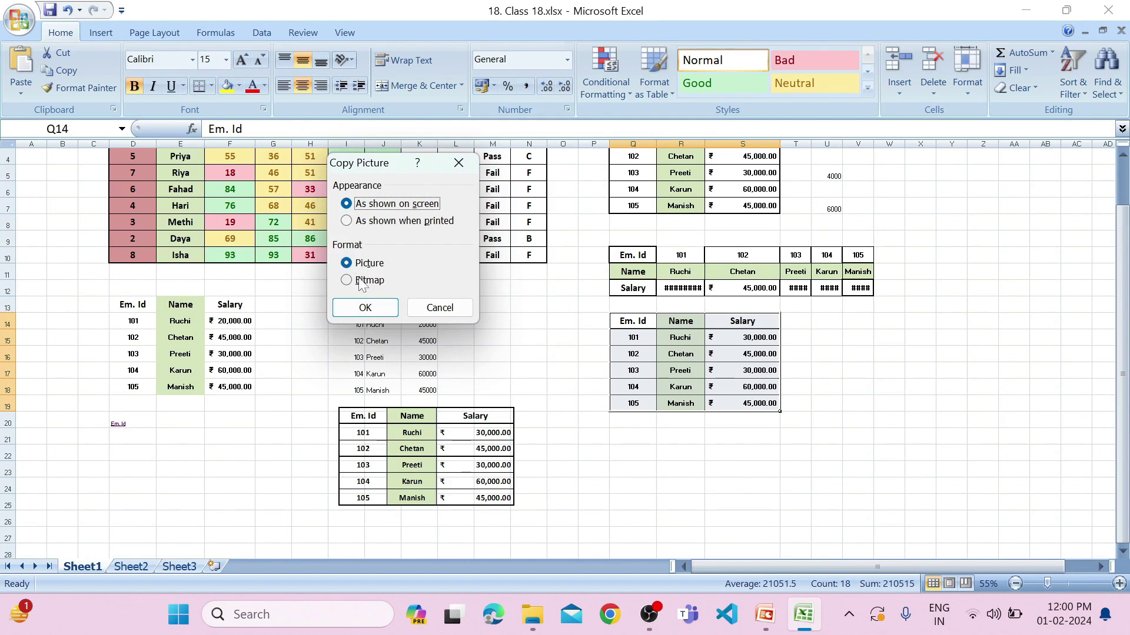
pyautogui.click(366, 308)
# Paste the copied table picture at W15 and move it down to about W17.
pyautogui.click(878, 344)
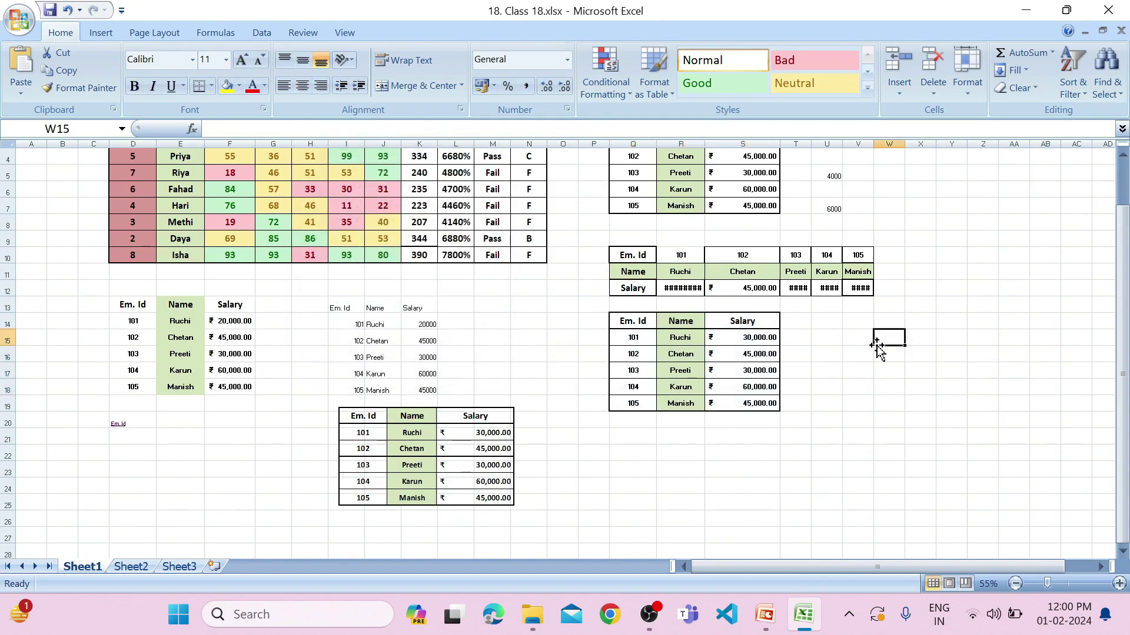
pyautogui.hotkey('ctrl', 'v')
pyautogui.moveTo(985, 373); pyautogui.dragTo(984, 435)
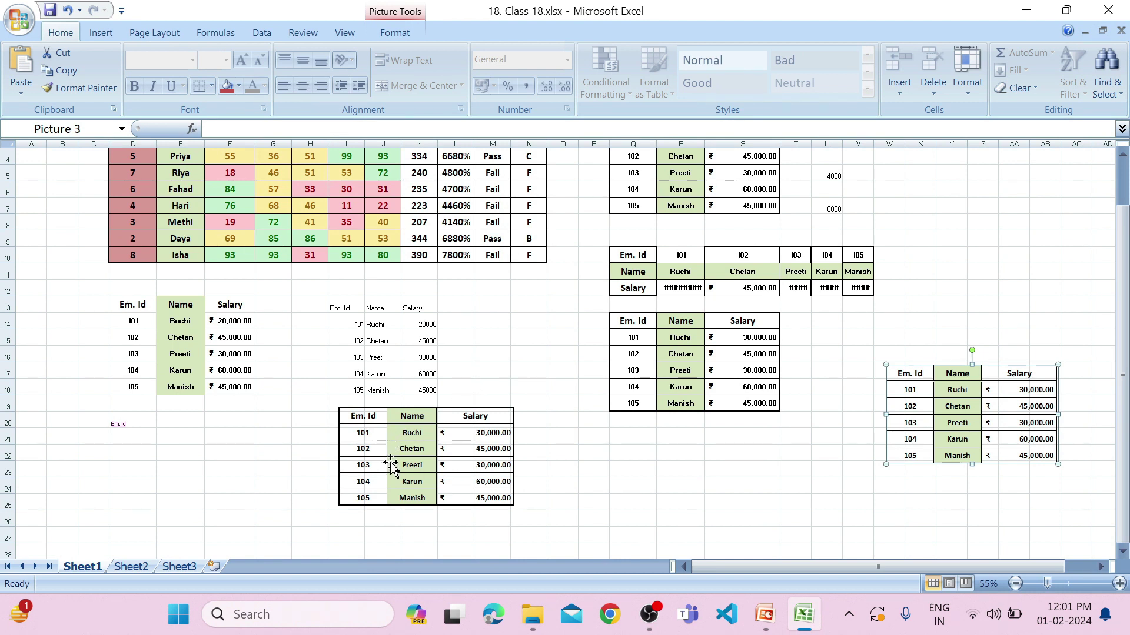
# Copy the salary table Q14:S19 and paste it as a linked picture at E21.
pyautogui.click(436, 454)
pyautogui.moveTo(632, 320); pyautogui.dragTo(741, 394)
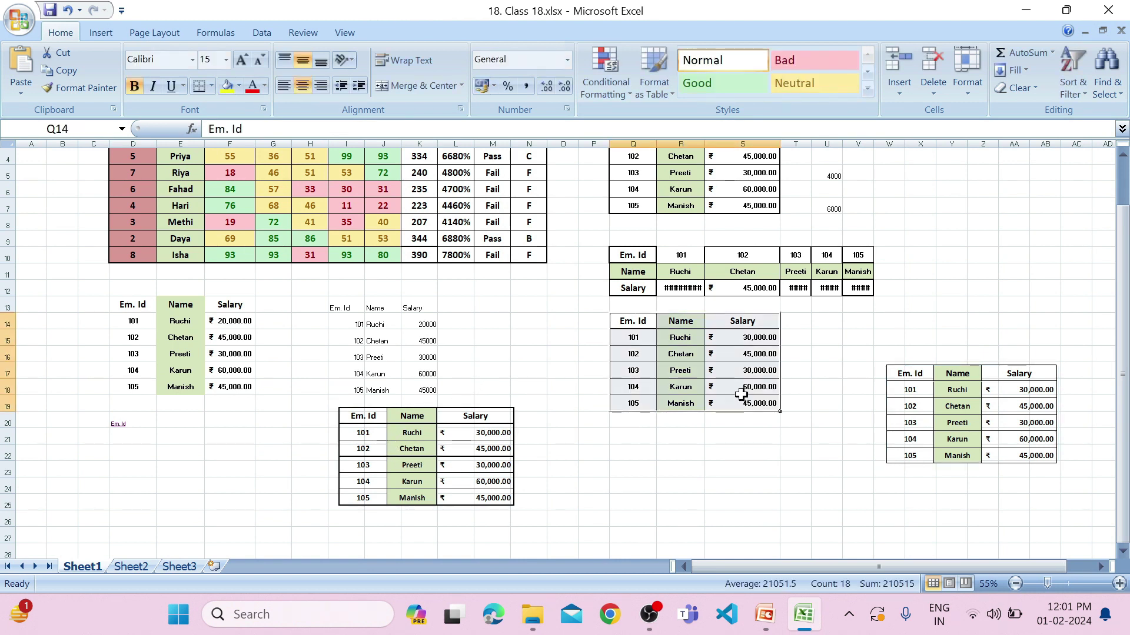
pyautogui.hotkey('ctrl', 'c')
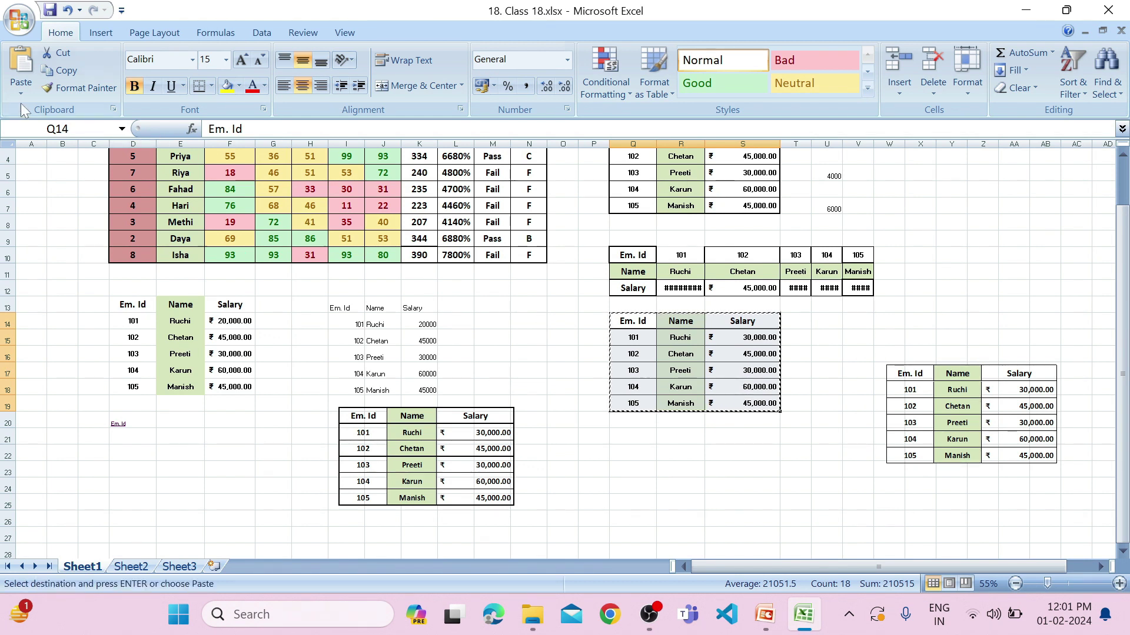
pyautogui.click(180, 436)
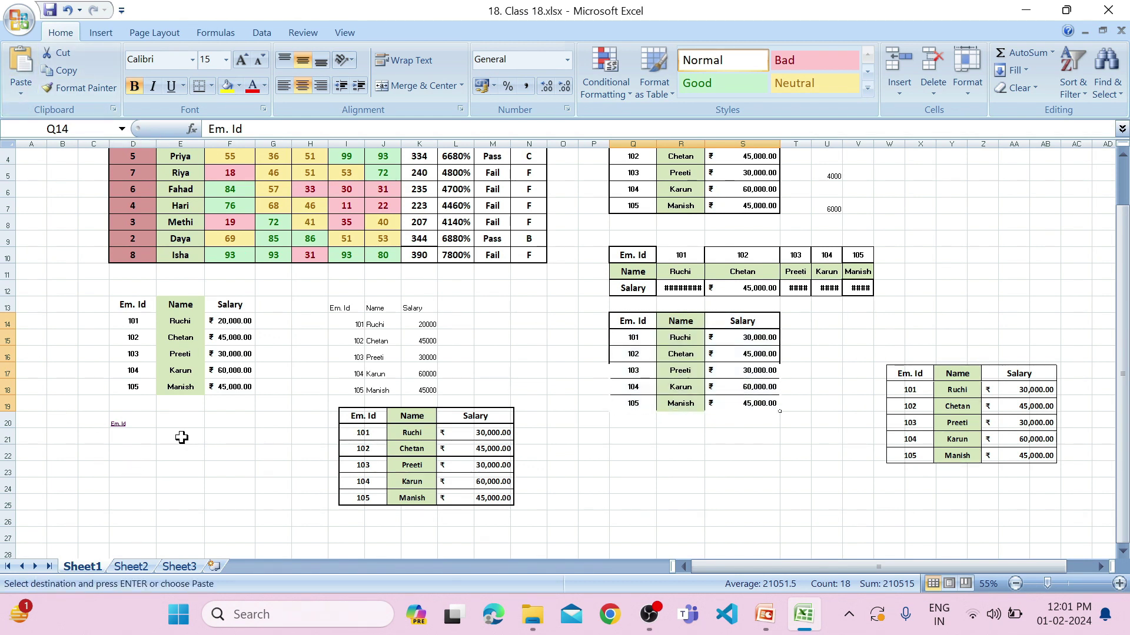
pyautogui.click(19, 88)
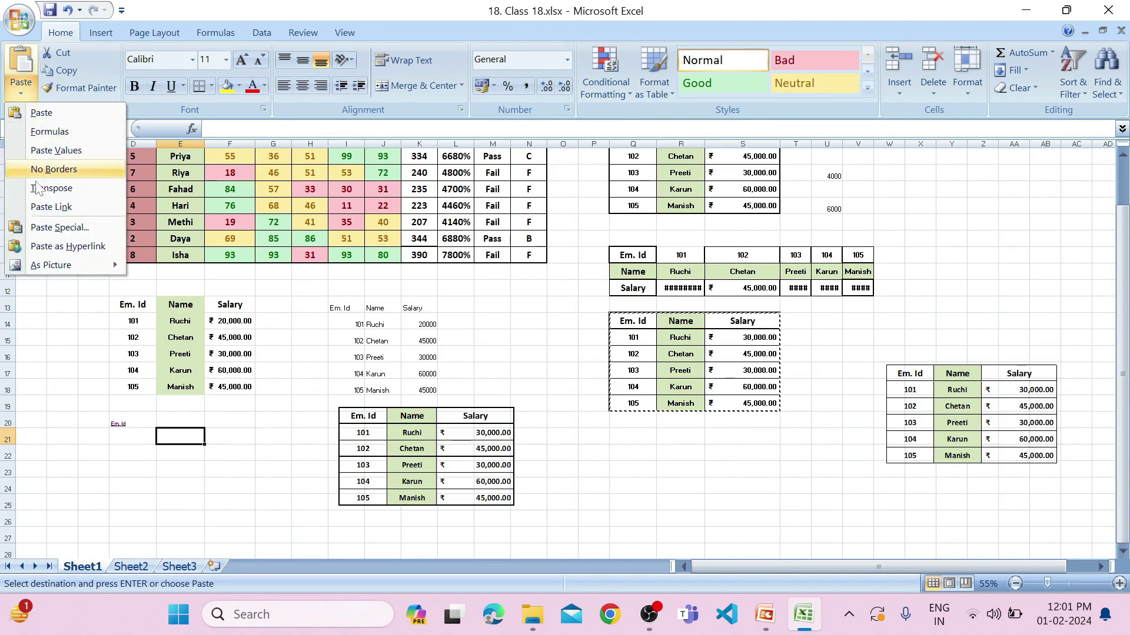
pyautogui.moveTo(54, 261)
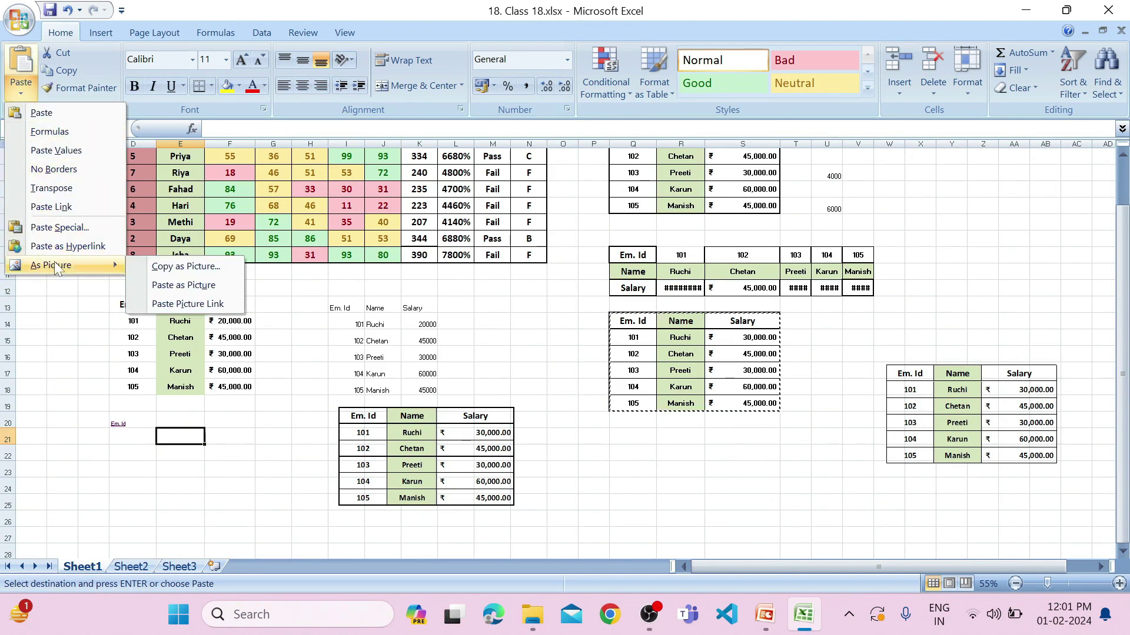
pyautogui.click(182, 304)
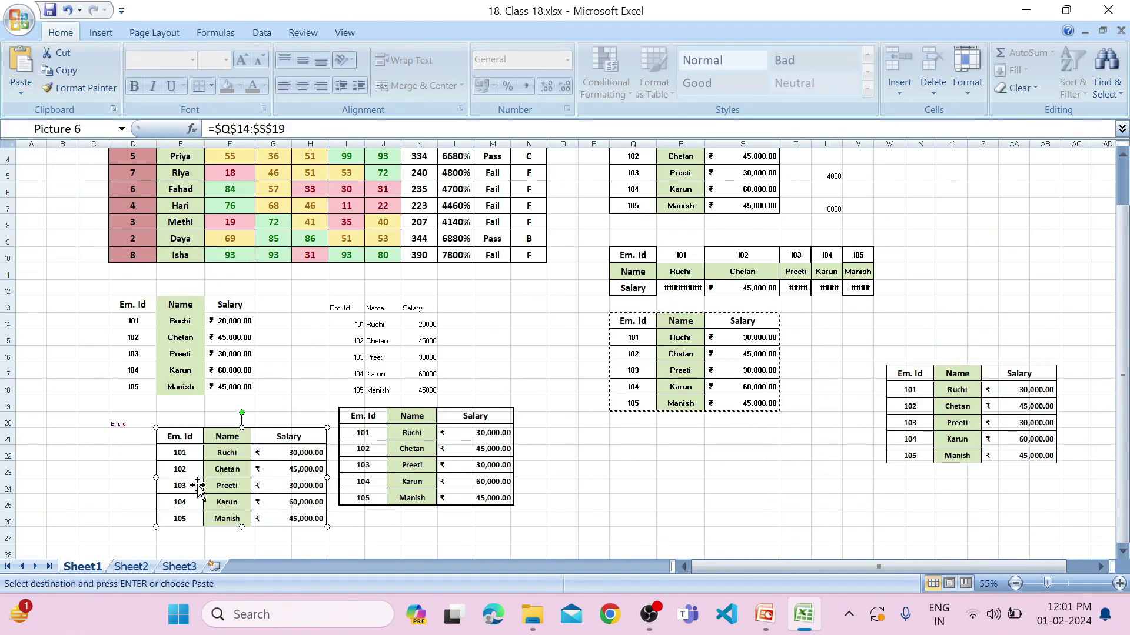
# Follow the linked table picture at E21 to its source range, trying it twice.
pyautogui.click(587, 498)
pyautogui.click(200, 478)
pyautogui.doubleClick(200, 478)
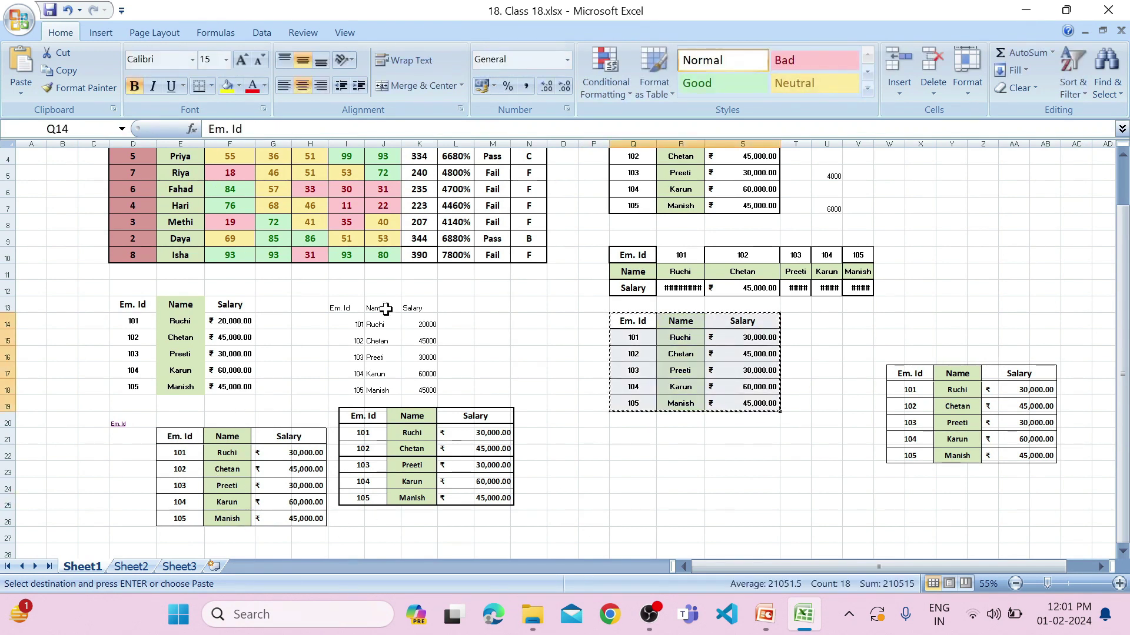
pyautogui.click(677, 469)
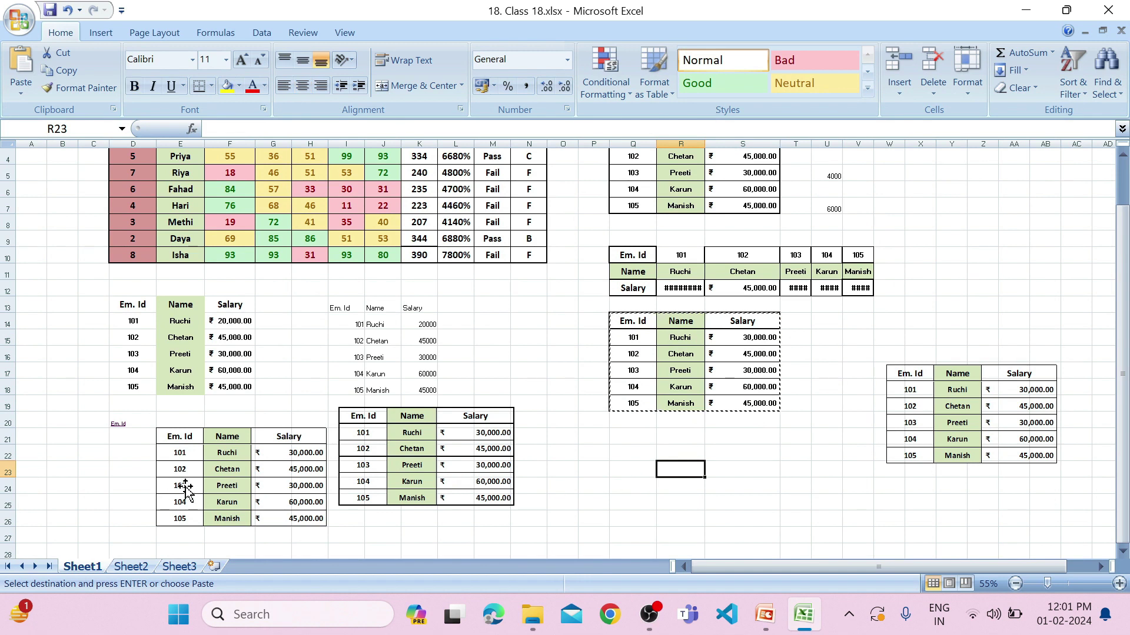
pyautogui.doubleClick(223, 491)
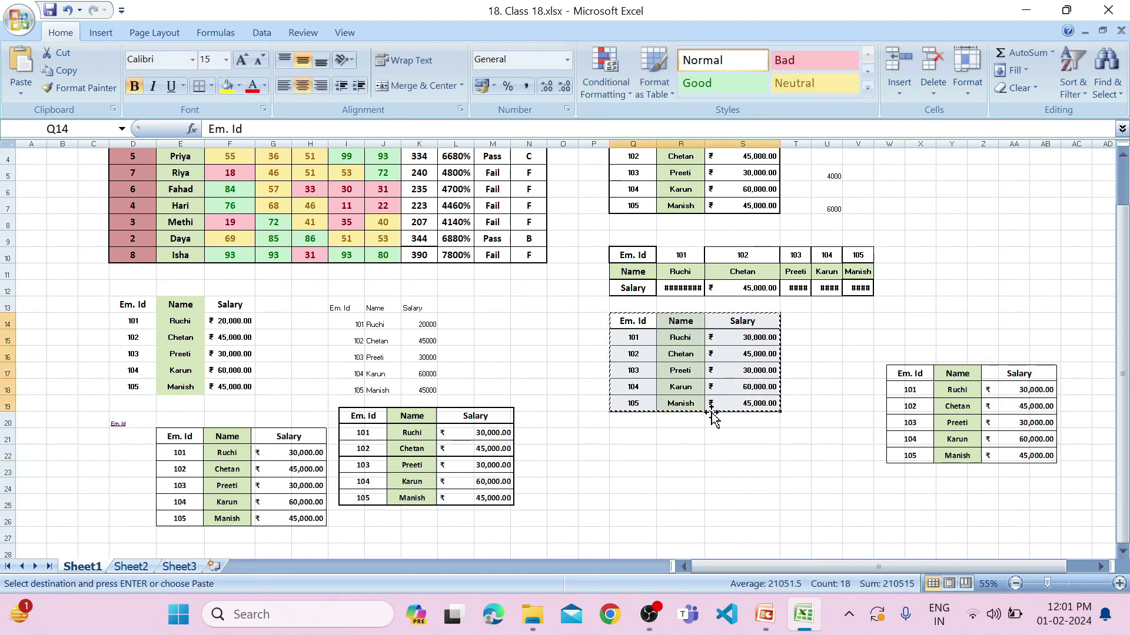
pyautogui.moveTo(734, 487); pyautogui.dragTo(735, 501)
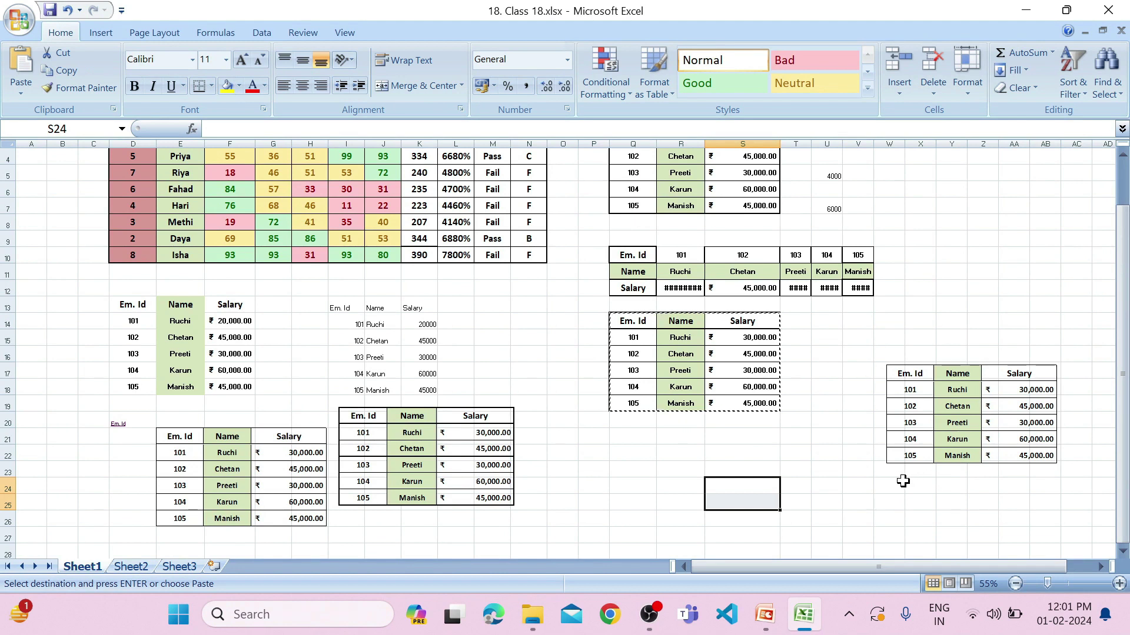
# Review the pasted tables, the available paste commands and the Paste Special dialog without pasting anything.
pyautogui.scroll(1, 559, 285)
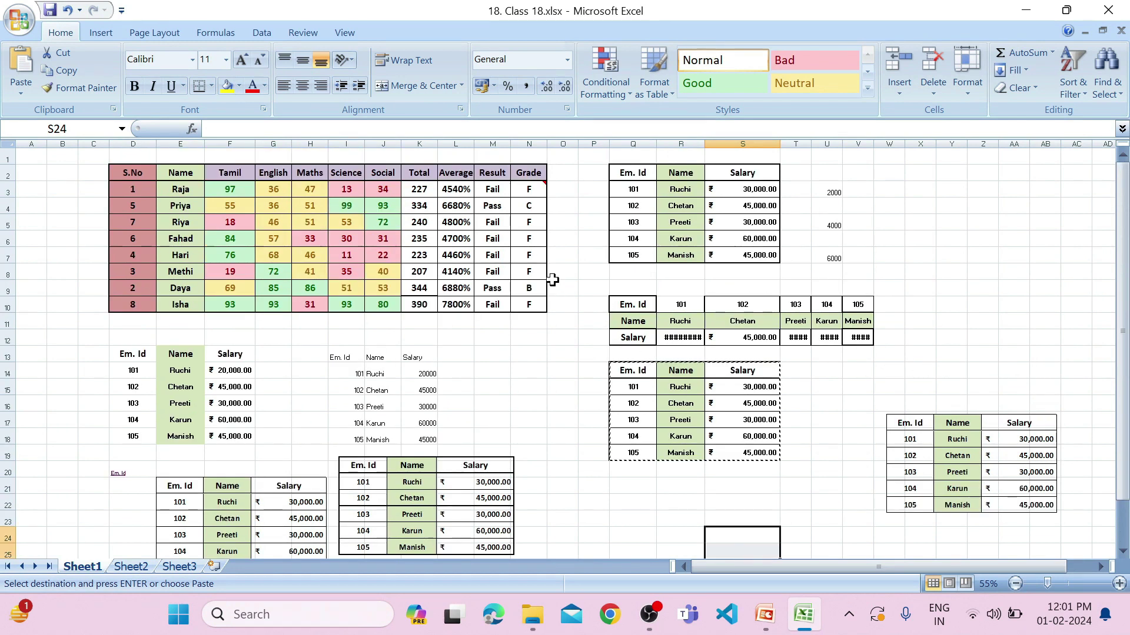
pyautogui.scroll(-4, 552, 278)
pyautogui.scroll(4, 553, 278)
pyautogui.click(22, 82)
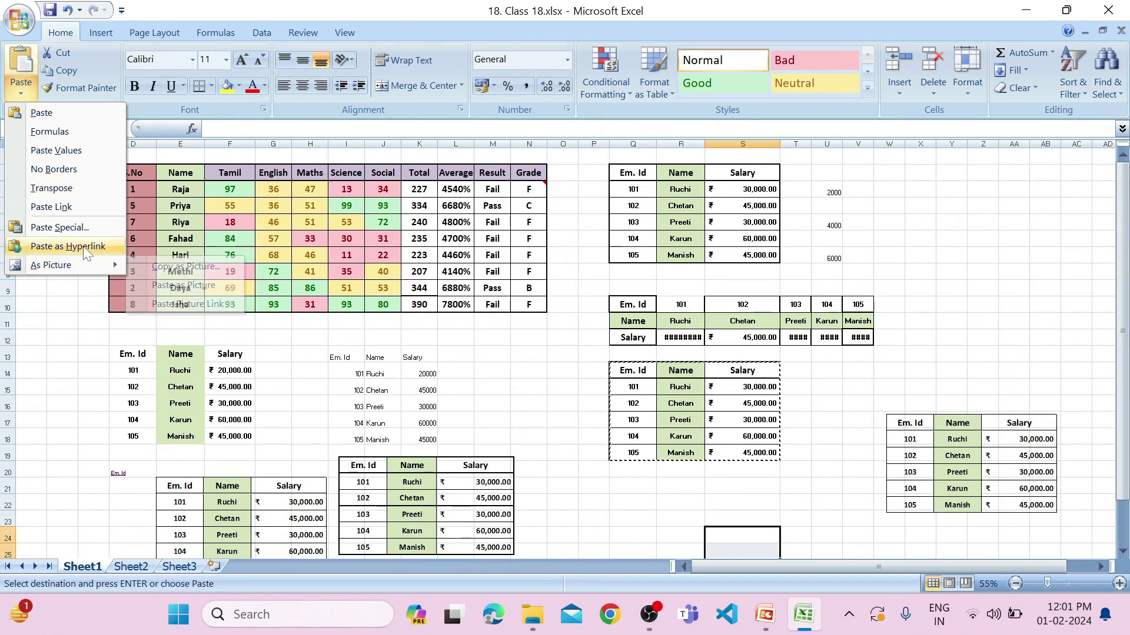
pyautogui.click(63, 228)
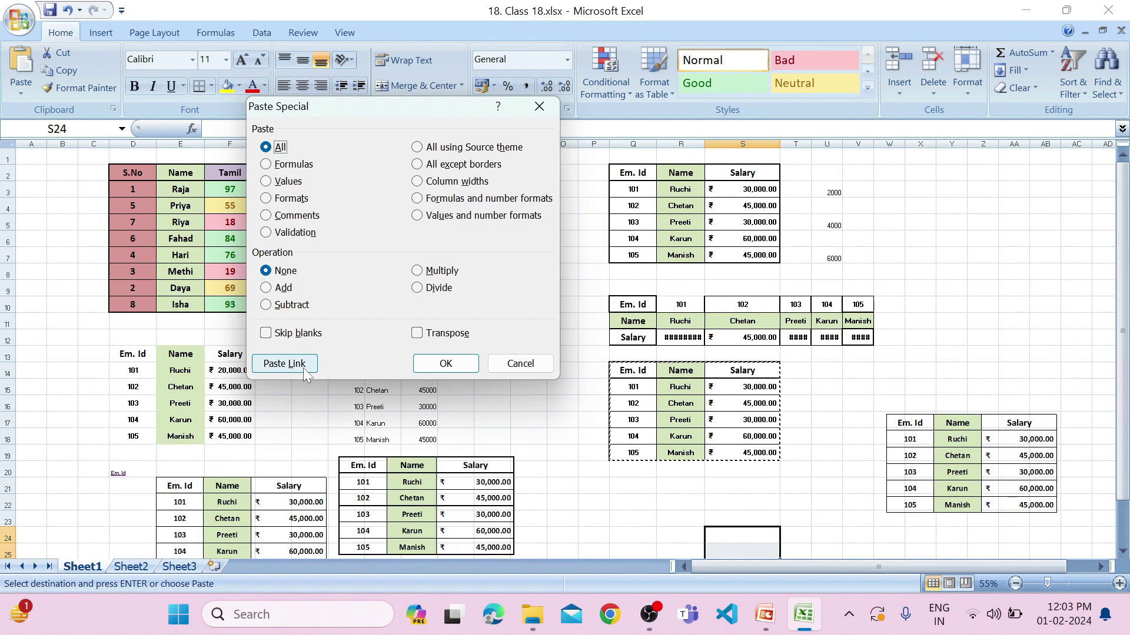
pyautogui.click(445, 364)
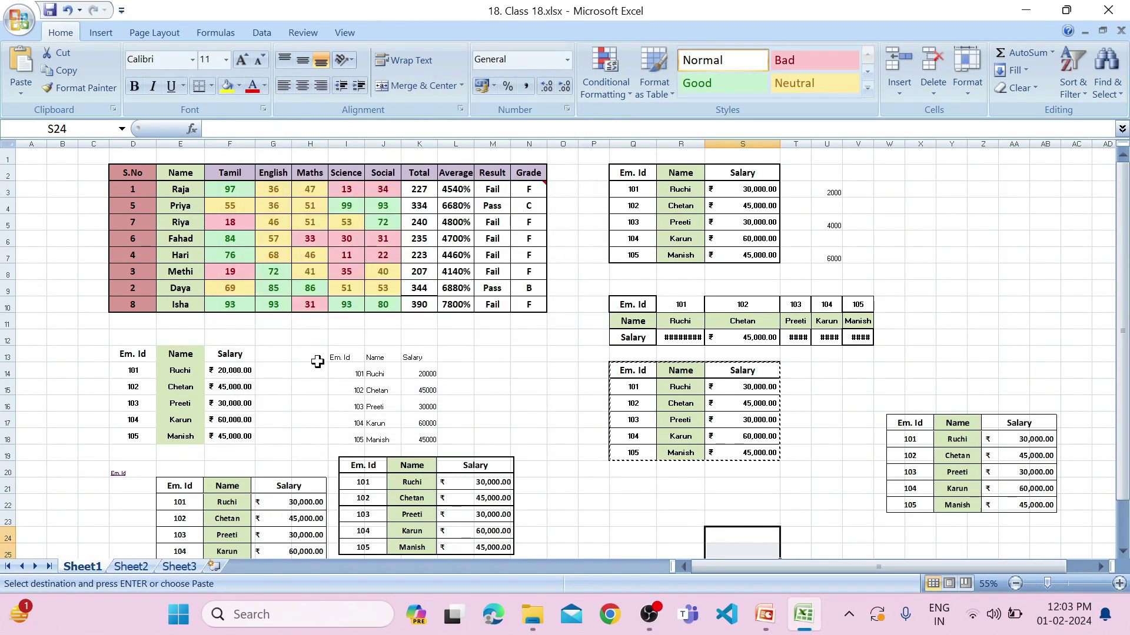
pyautogui.click(10, 87)
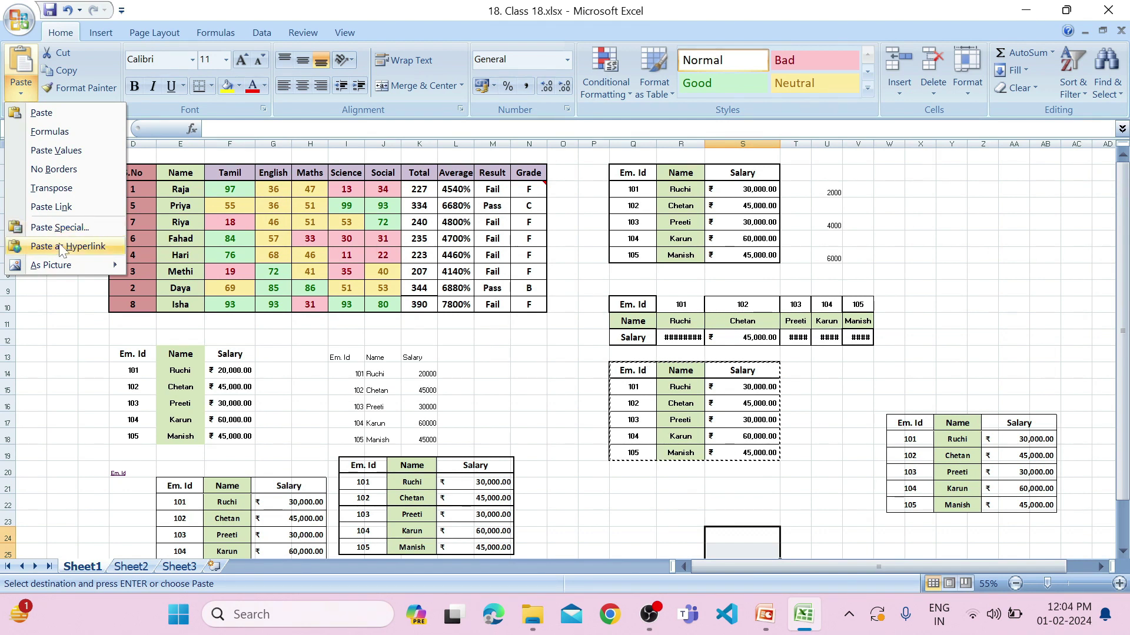
pyautogui.moveTo(56, 260)
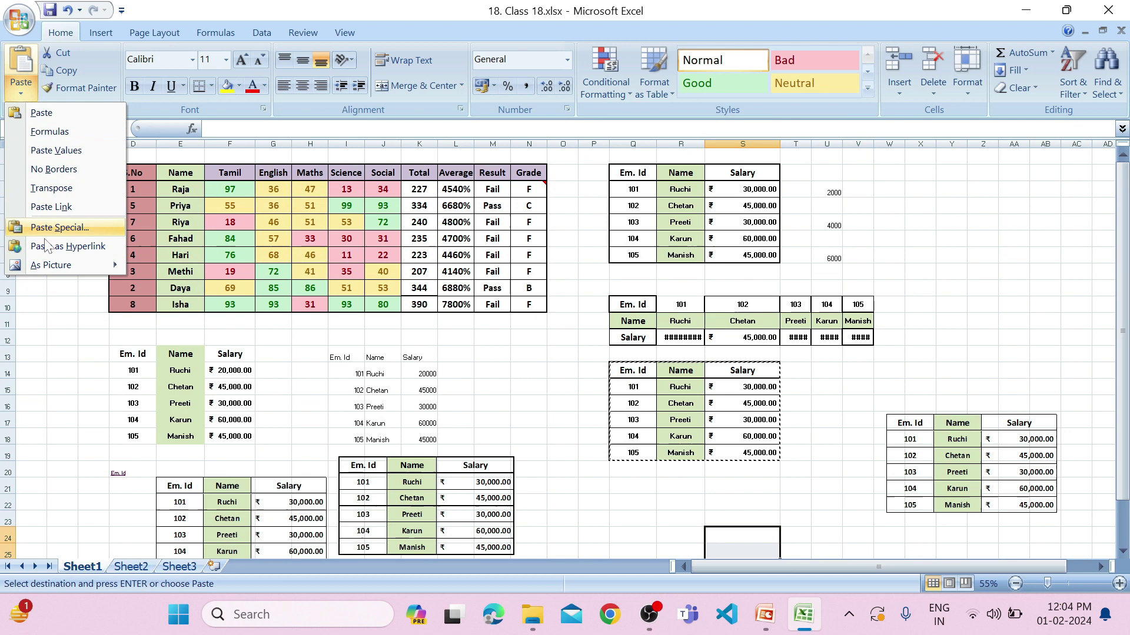
pyautogui.press('Escape')
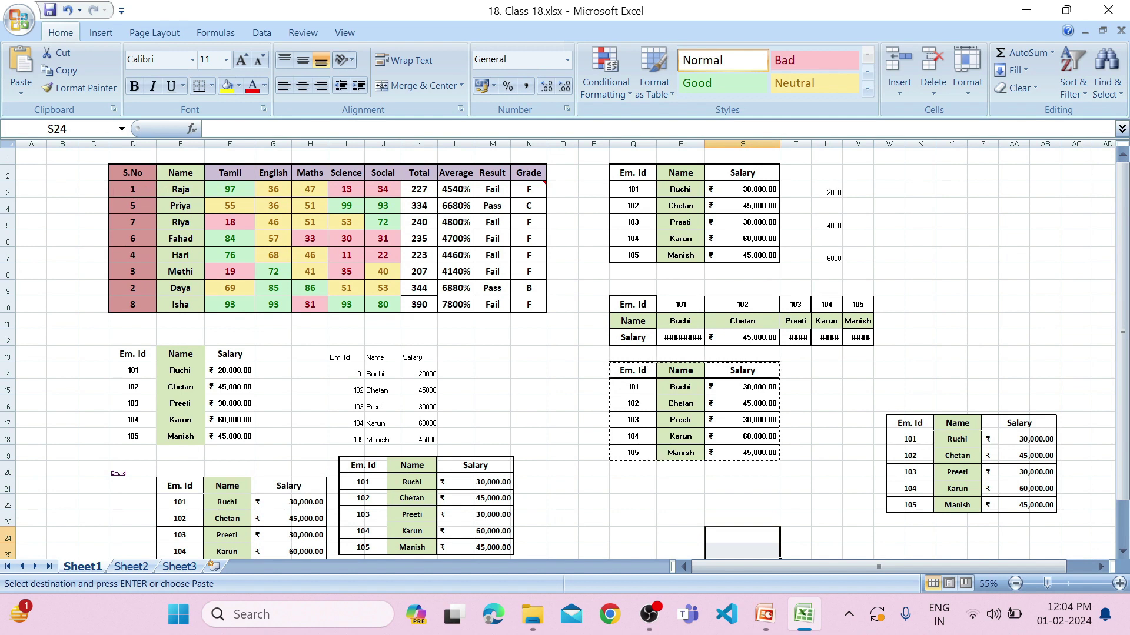
# In Paste Special, go through the paste types from Formulas to Values and number formats.
pyautogui.click(17, 89)
pyautogui.click(87, 229)
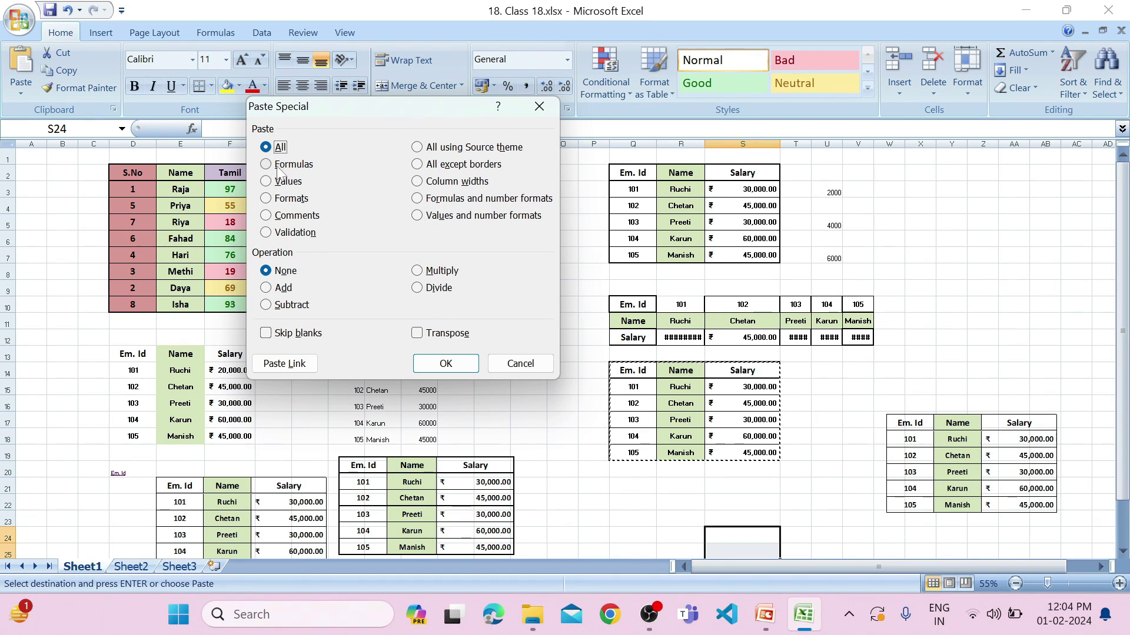
pyautogui.click(301, 168)
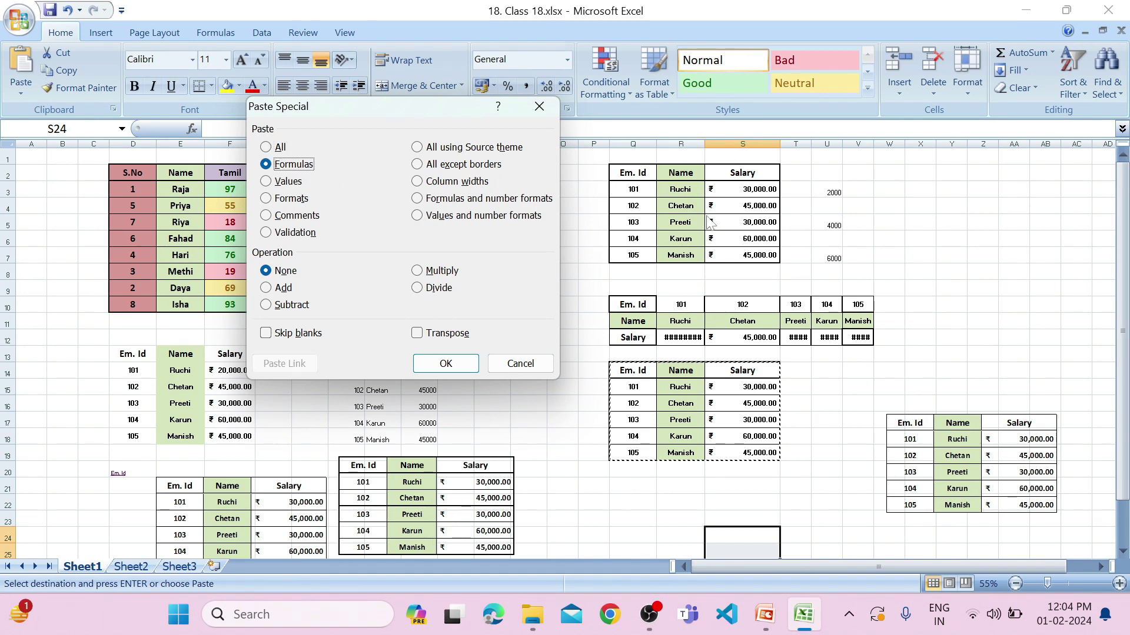
pyautogui.click(277, 182)
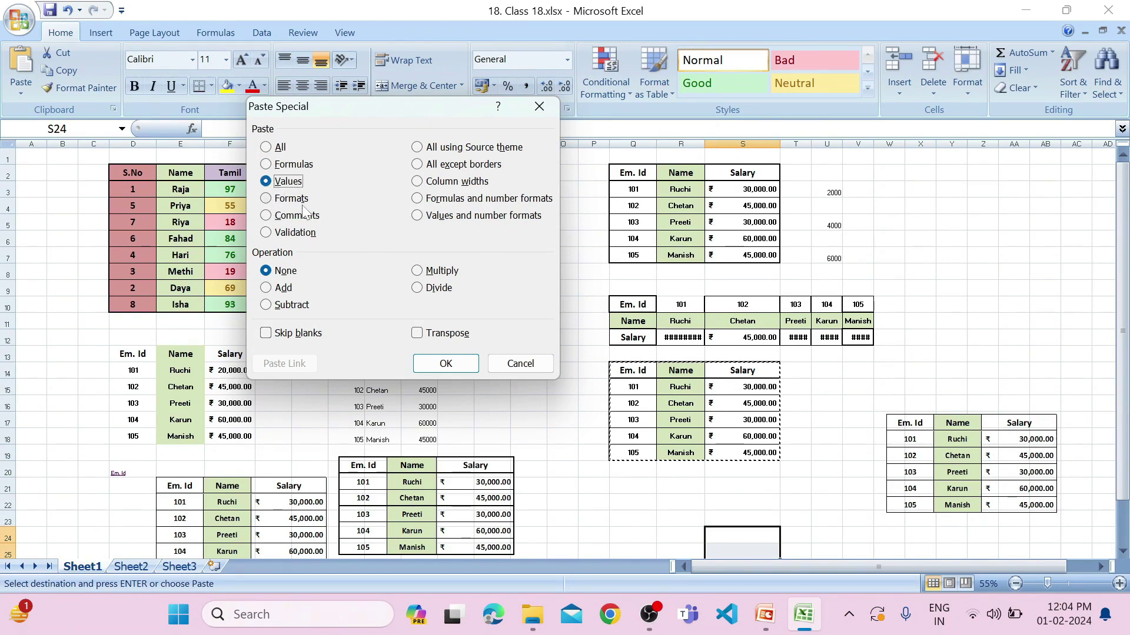
pyautogui.click(299, 200)
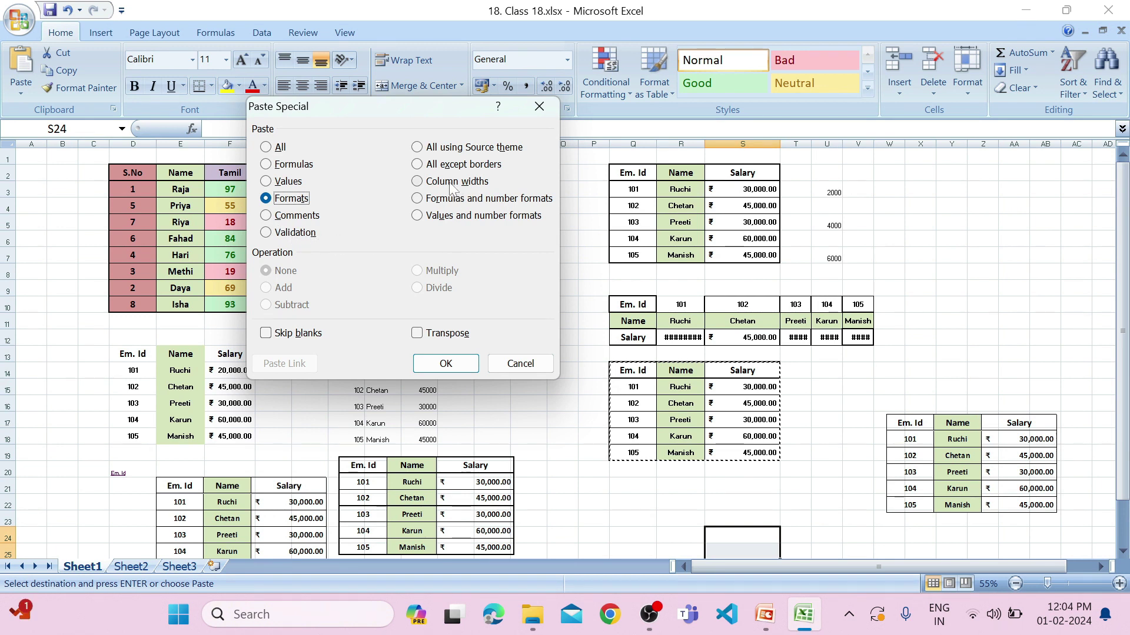
pyautogui.click(297, 217)
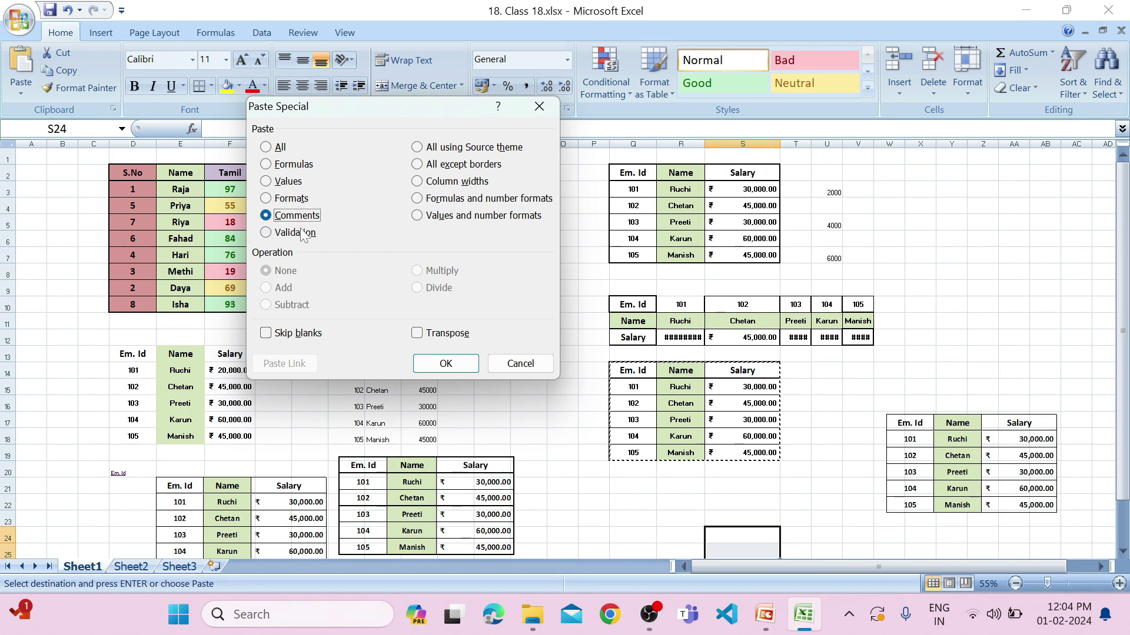
pyautogui.click(320, 238)
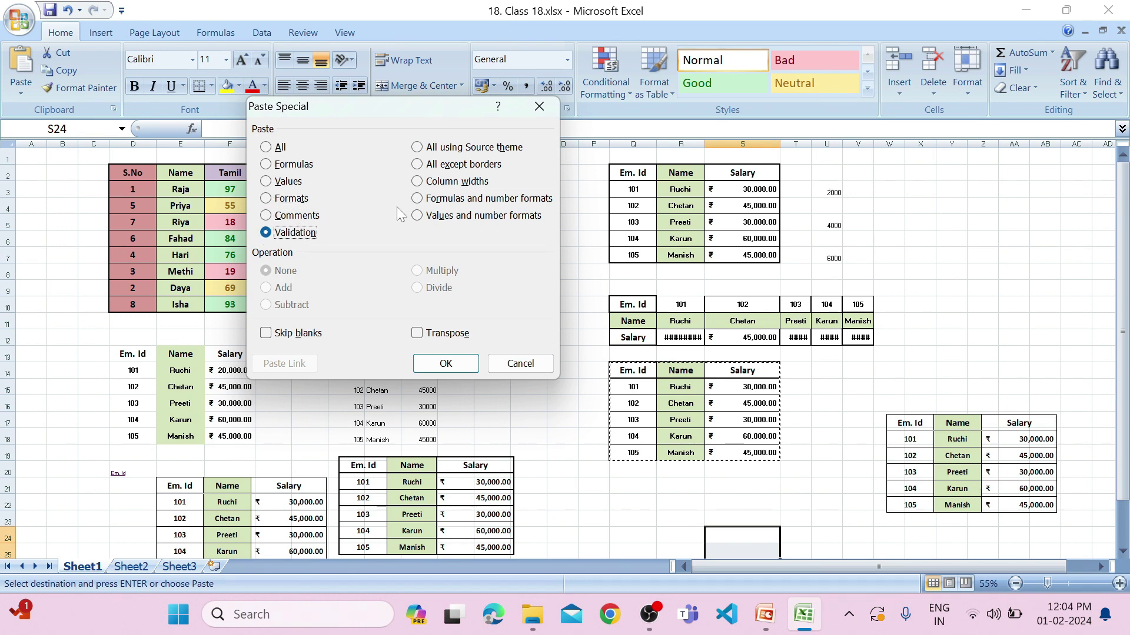
pyautogui.click(505, 152)
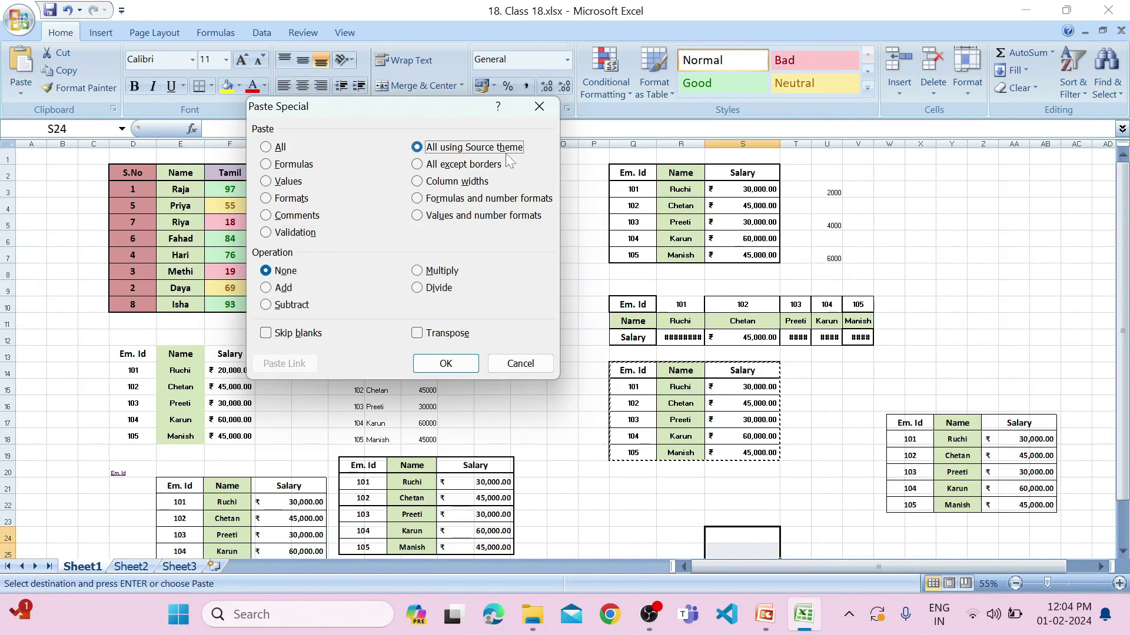
pyautogui.click(470, 166)
pyautogui.click(461, 183)
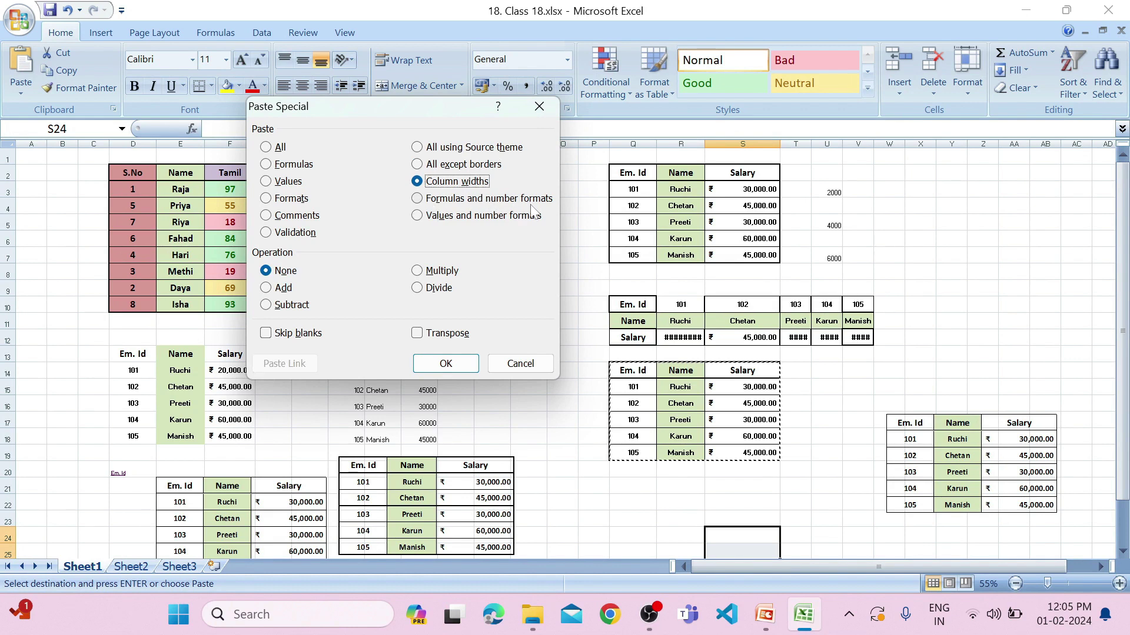
pyautogui.click(471, 199)
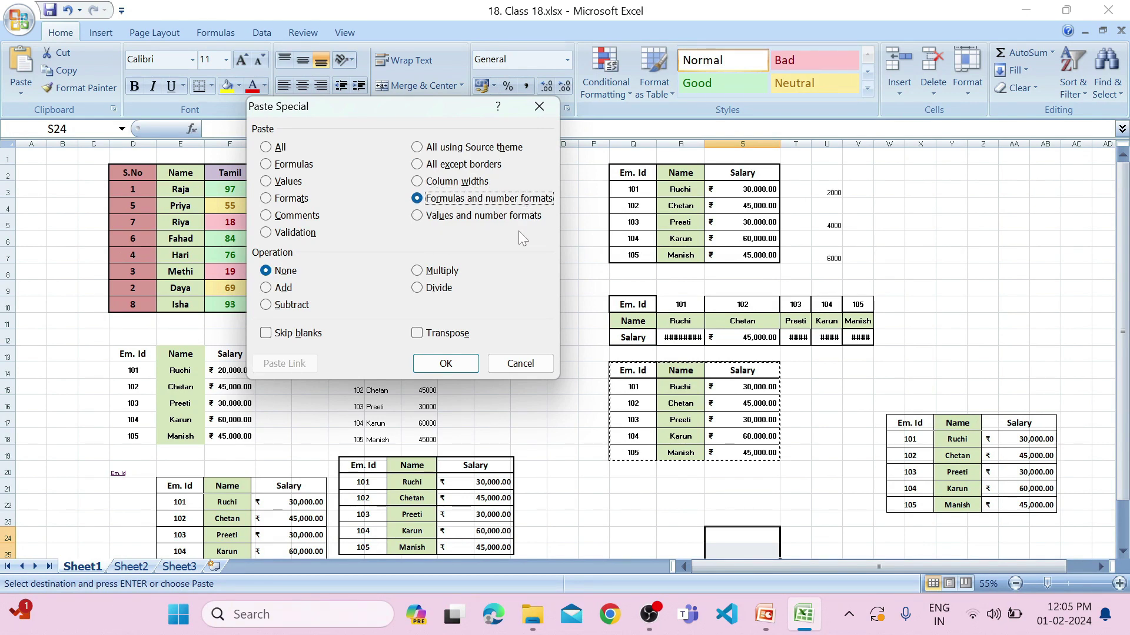
pyautogui.press('Down')
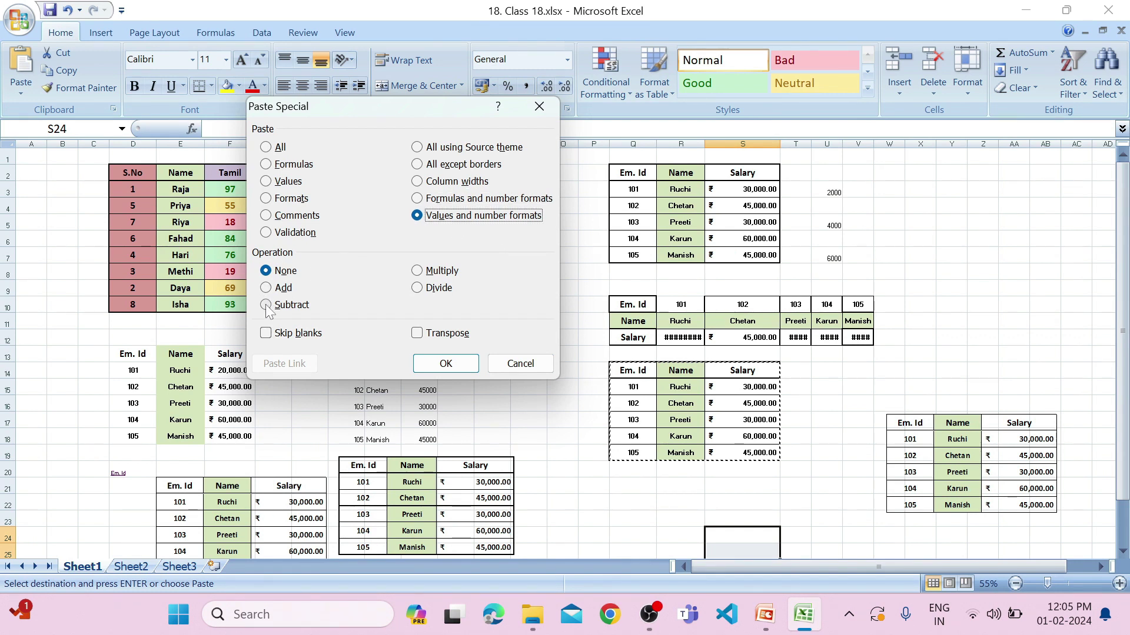
# Go through the Paste Special operations from None to Divide, try Skip blanks and Transpose, and dismiss the dialog without pasting.
pyautogui.click(275, 271)
pyautogui.press('Down')
pyautogui.press('Down')
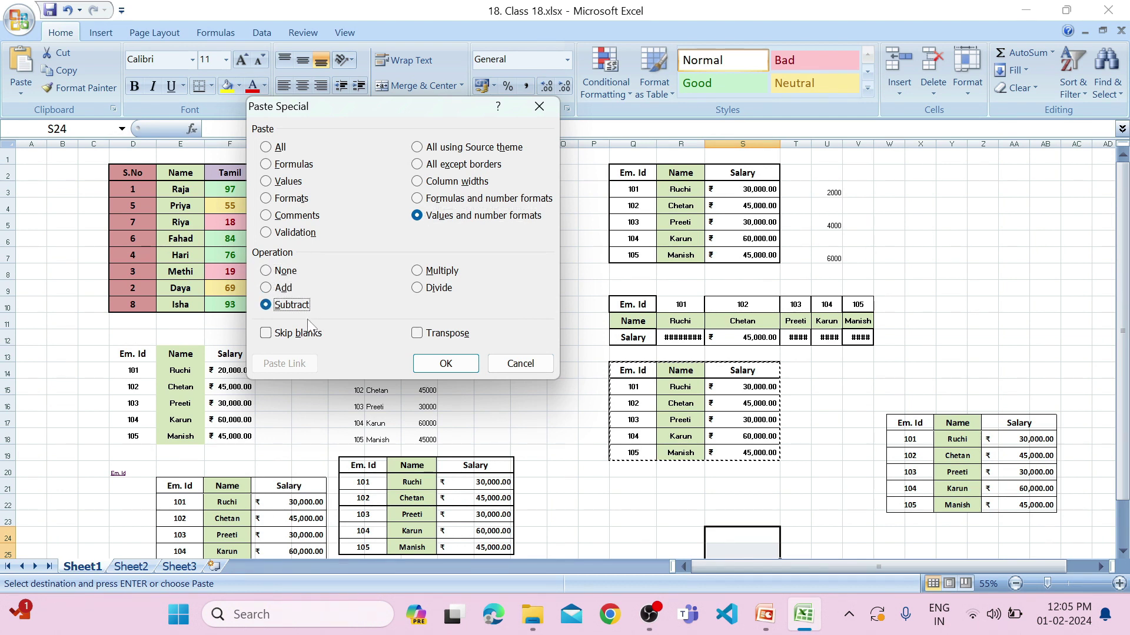
pyautogui.press('Down')
pyautogui.press('Down')
pyautogui.click(298, 335)
pyautogui.click(428, 340)
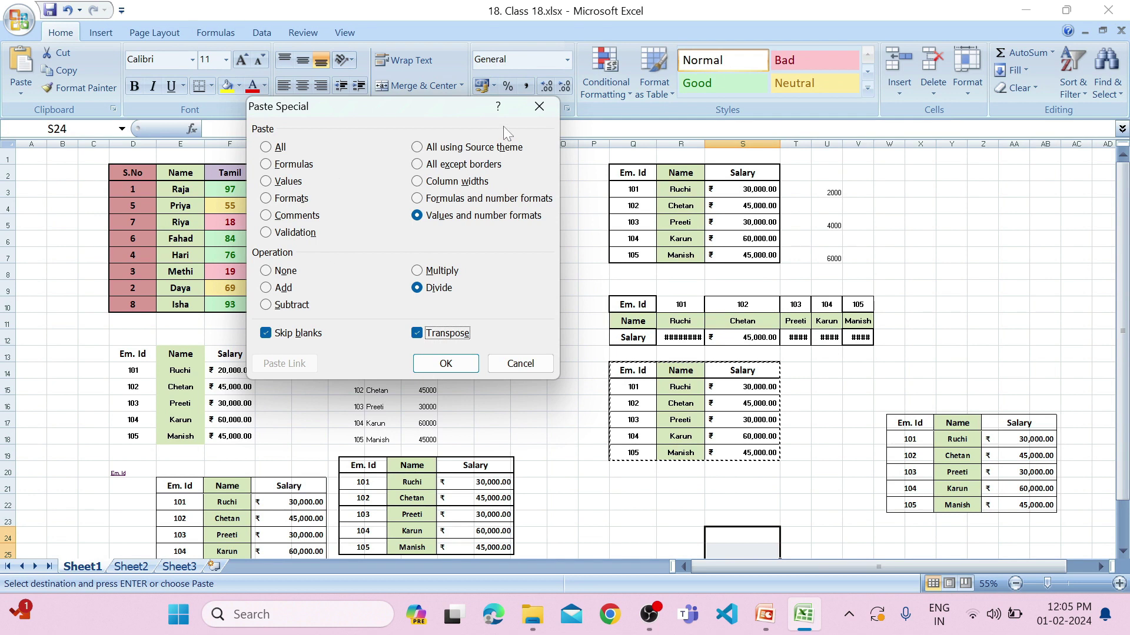
pyautogui.click(540, 111)
# Reopen Paste Special for the copied salary table, select Formats and close the dialog without pasting.
pyautogui.click(20, 93)
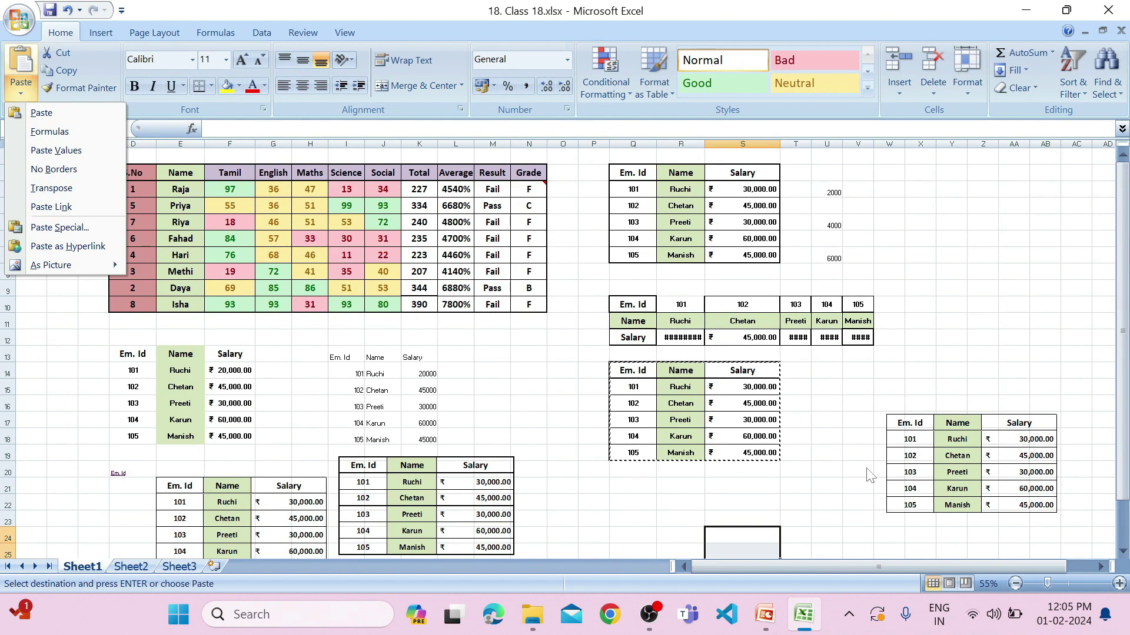
pyautogui.press('Escape')
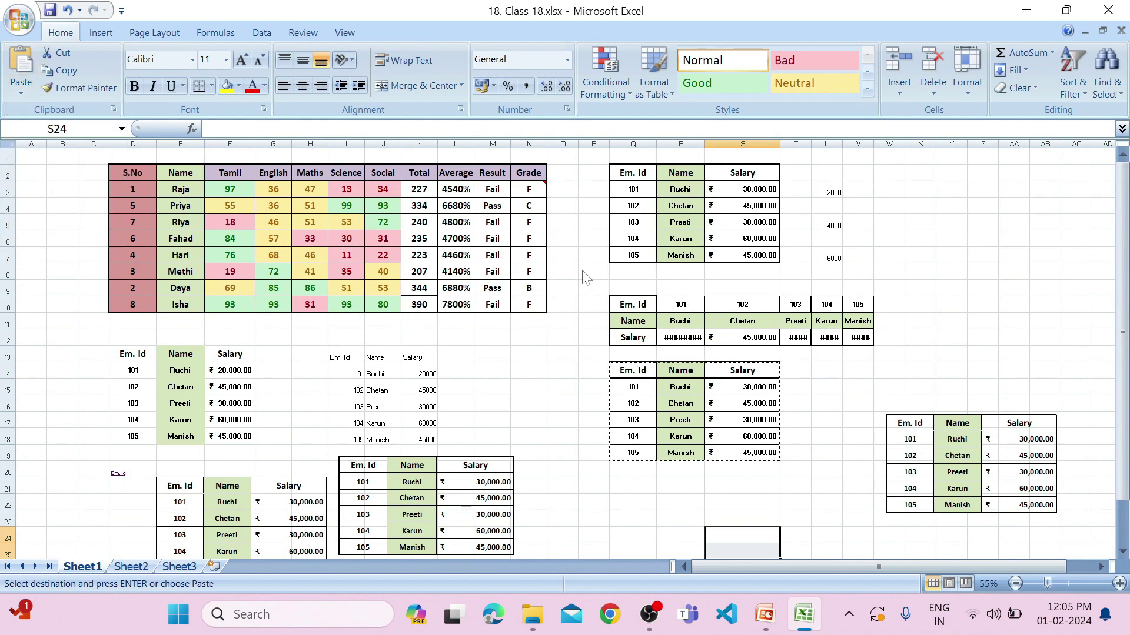
pyautogui.hotkey('ctrl', 'alt', 'v')
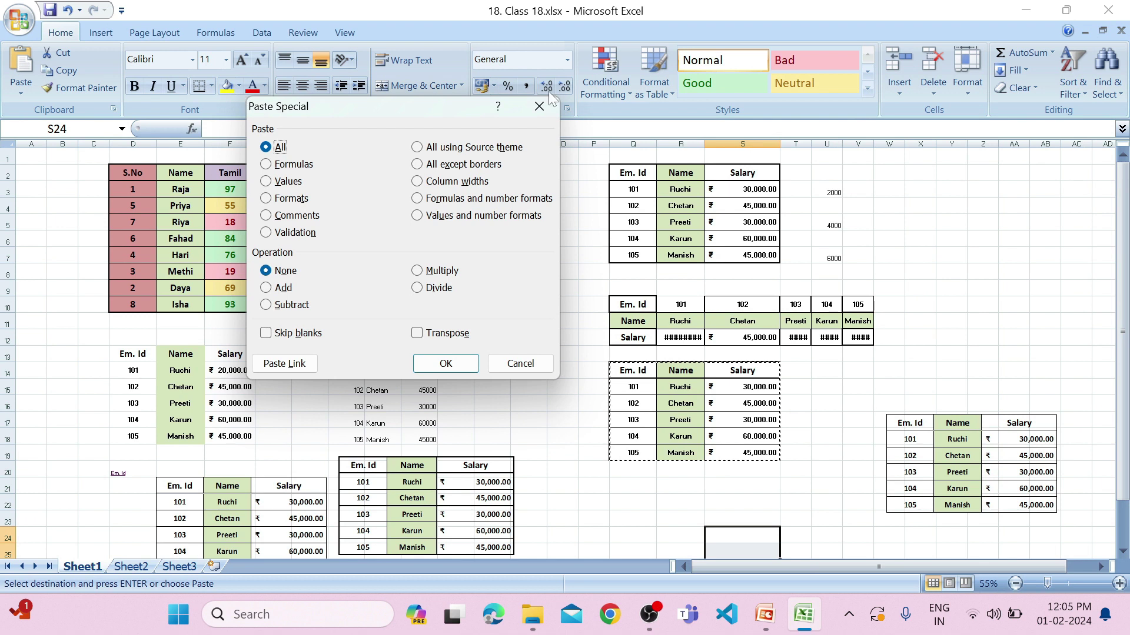
pyautogui.press('t')
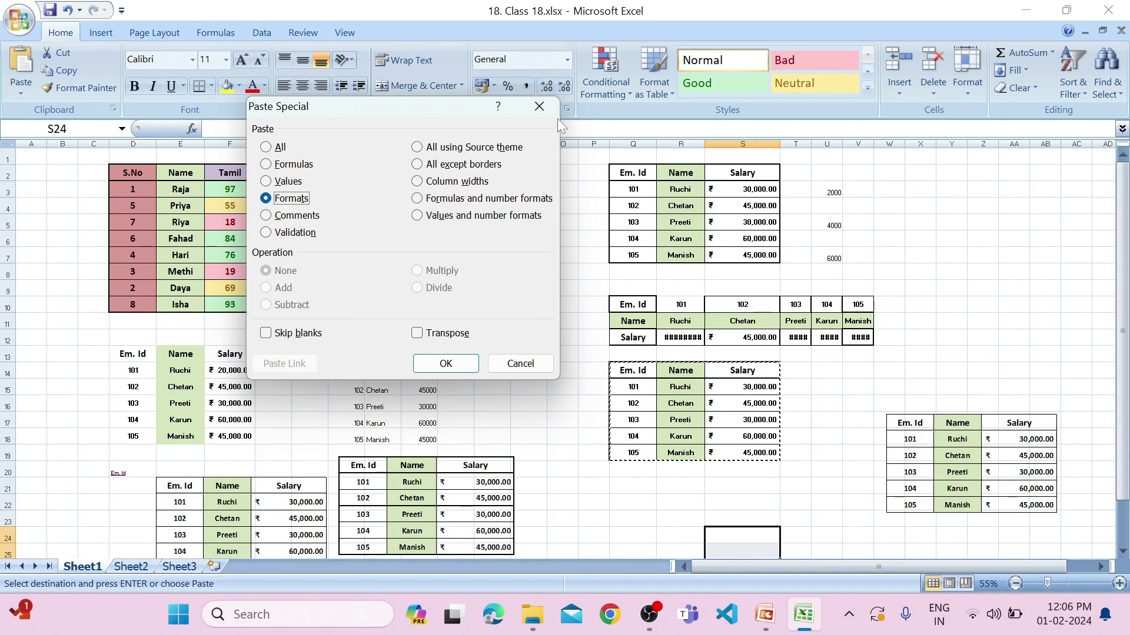
pyautogui.click(540, 107)
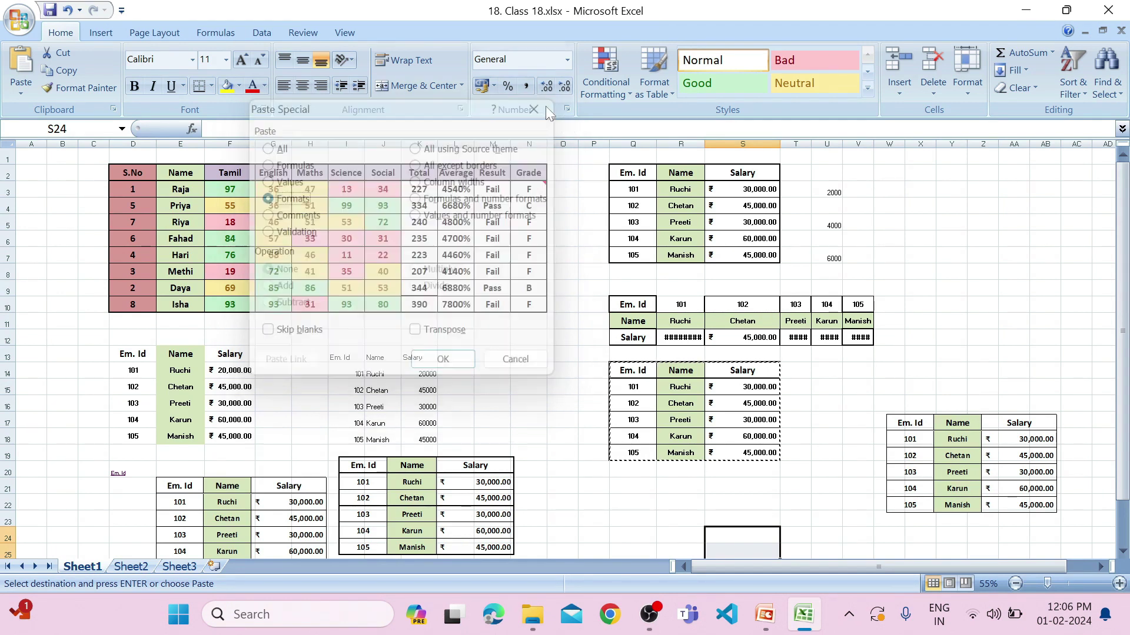
pyautogui.click(492, 349)
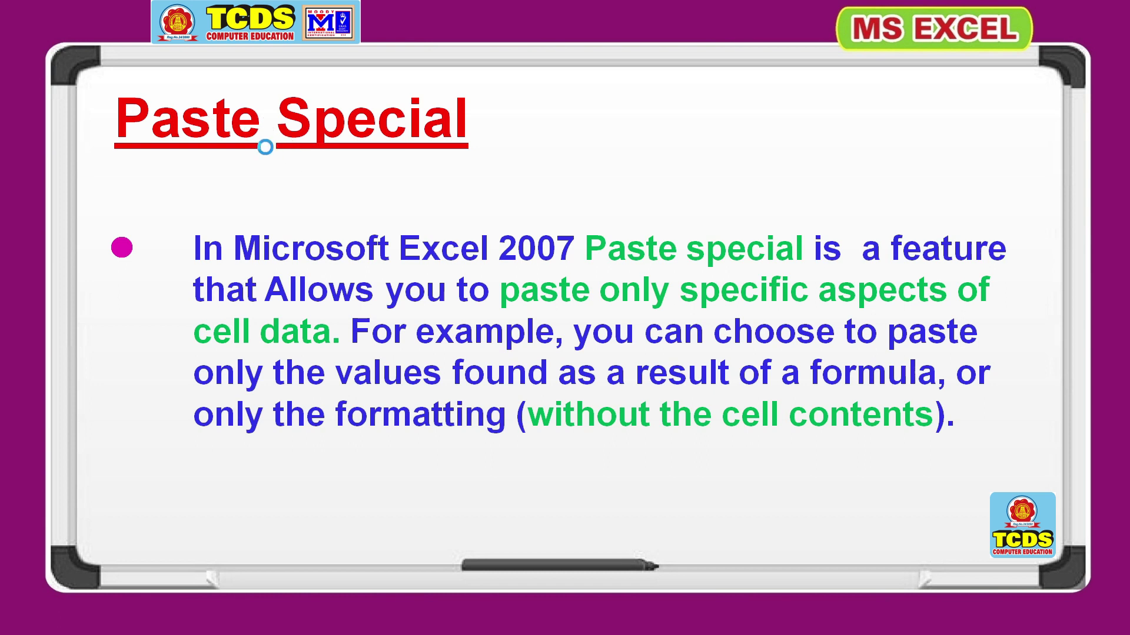
pyautogui.click(265, 149)
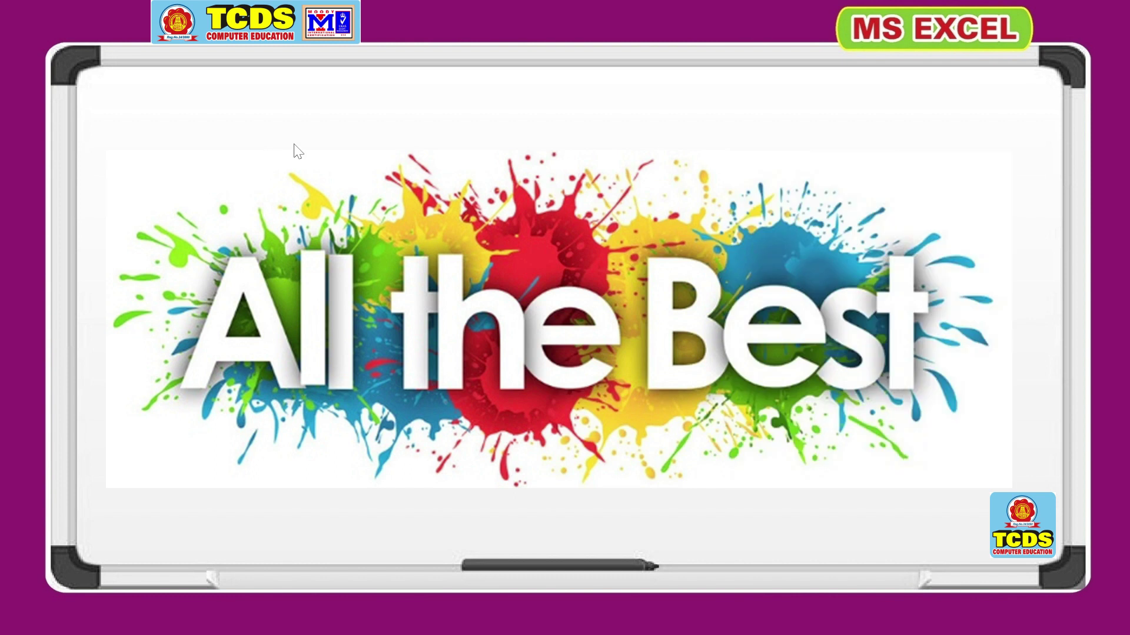